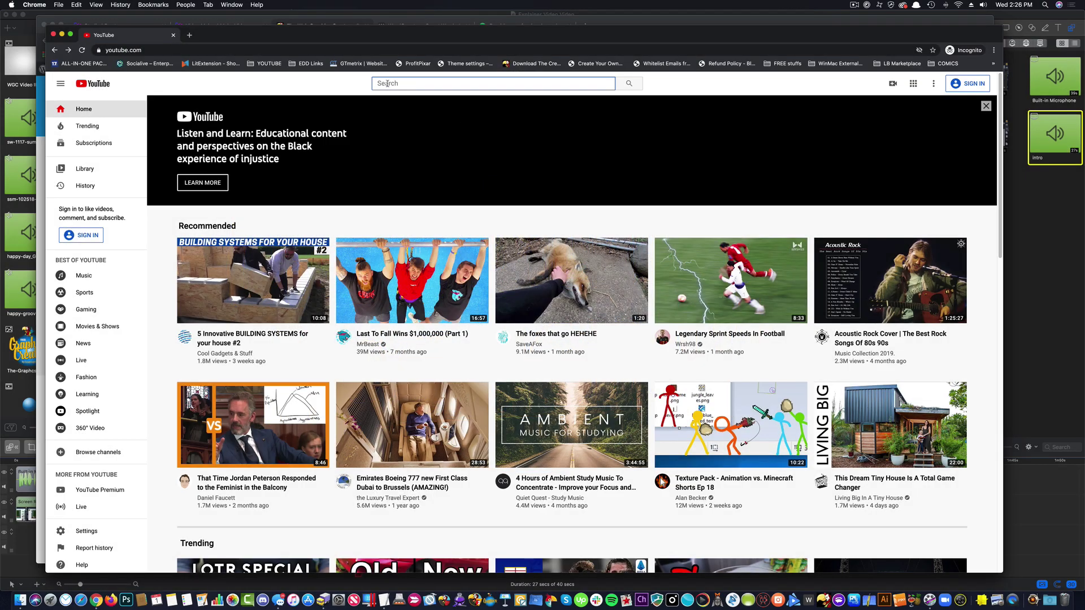
# Search YouTube for "Explainer video"
pyautogui.write('Explai')
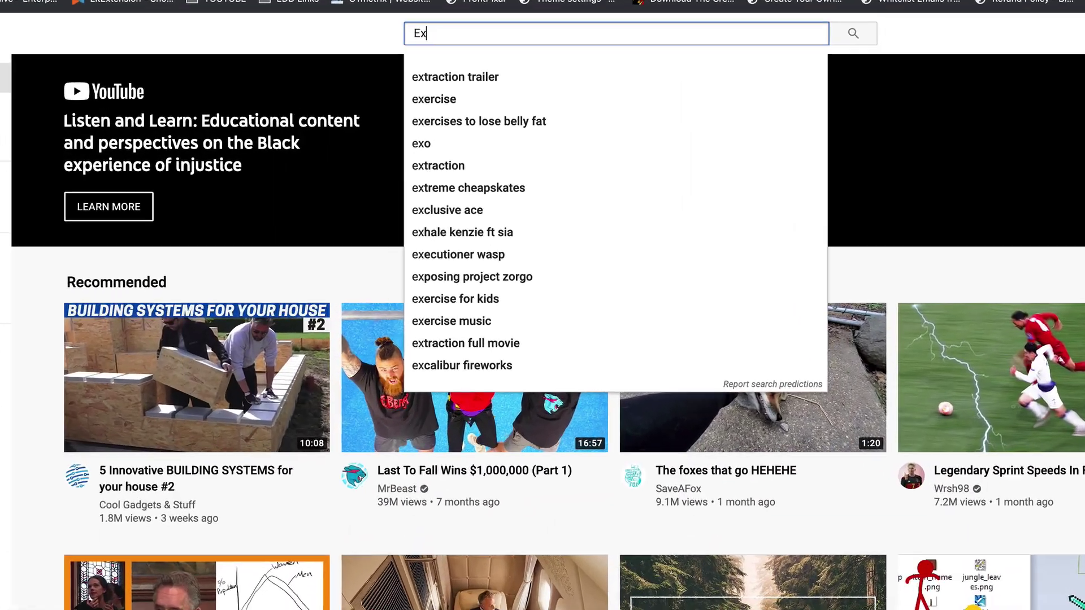
pyautogui.write('ner video')
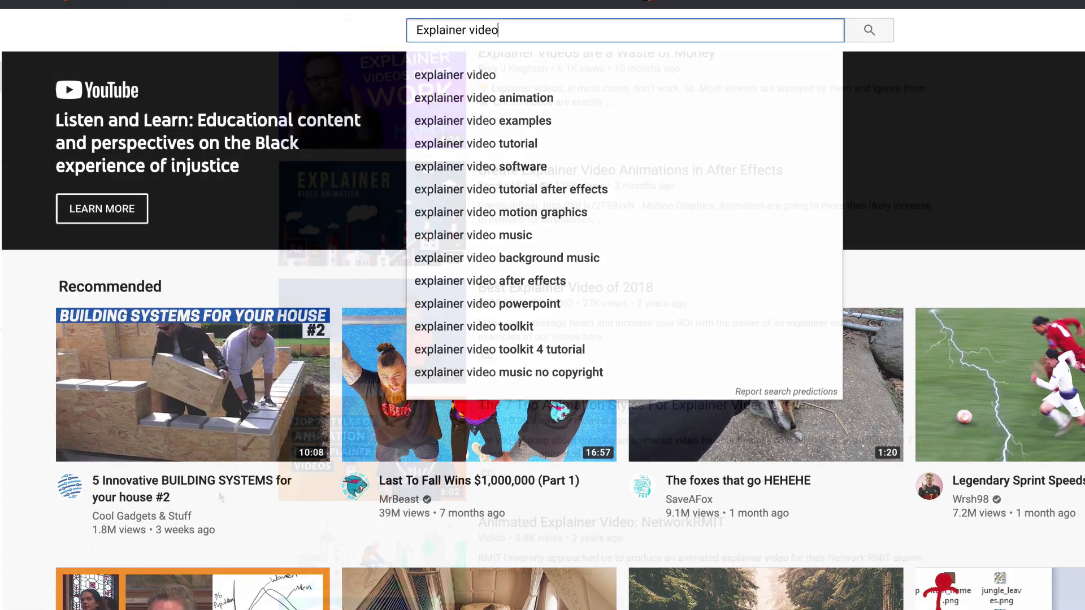
pyautogui.press('Return')
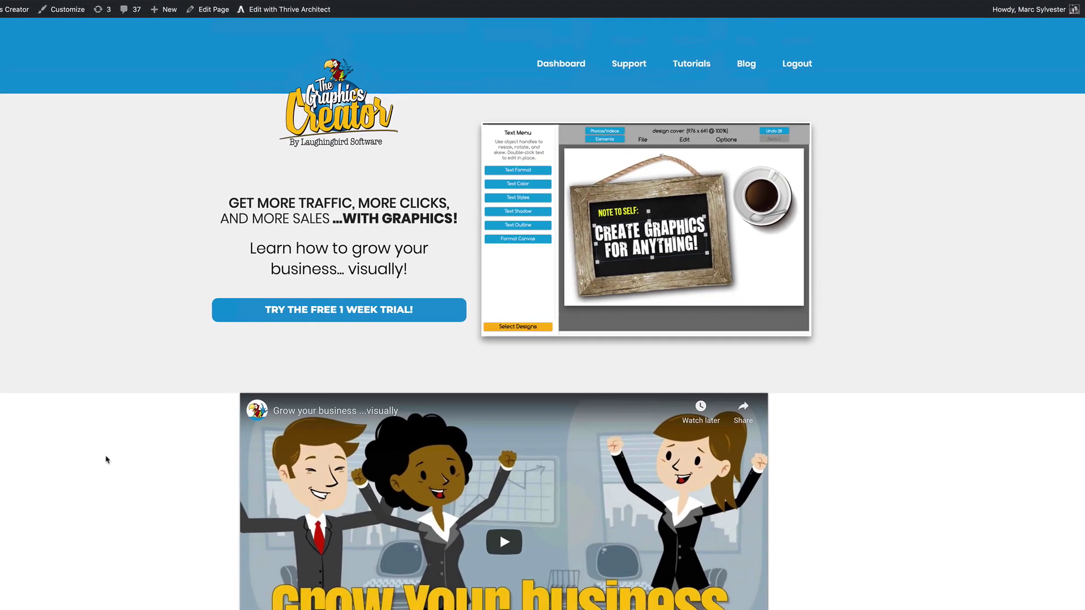
# Look over The Graphics Creator home page and the posts in The Web Graphics Creator Facebook group
pyautogui.scroll(-4, 107, 460)
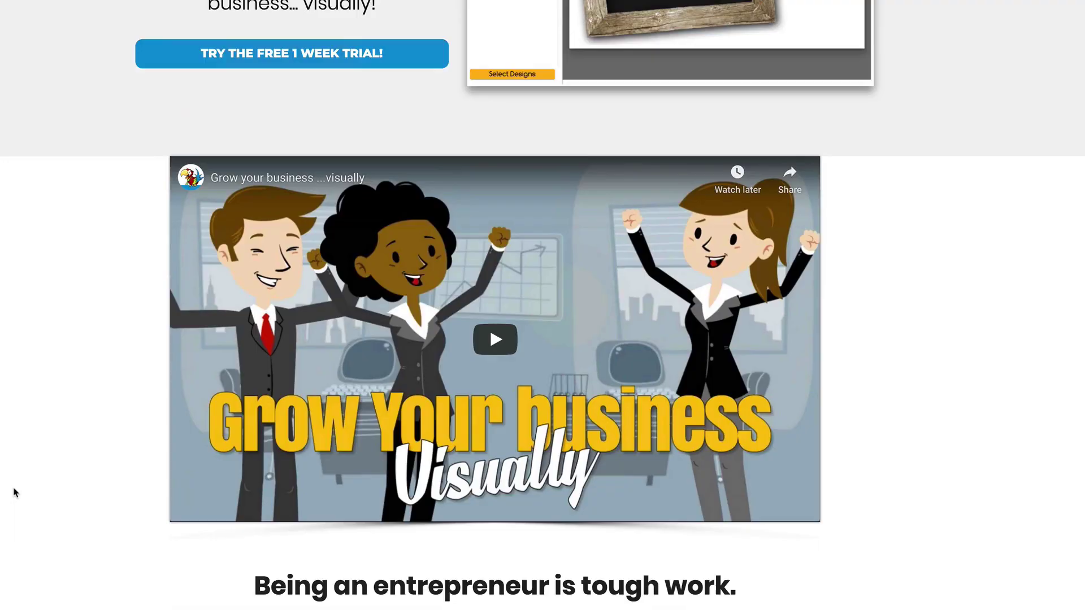
pyautogui.scroll(-3, 16, 492)
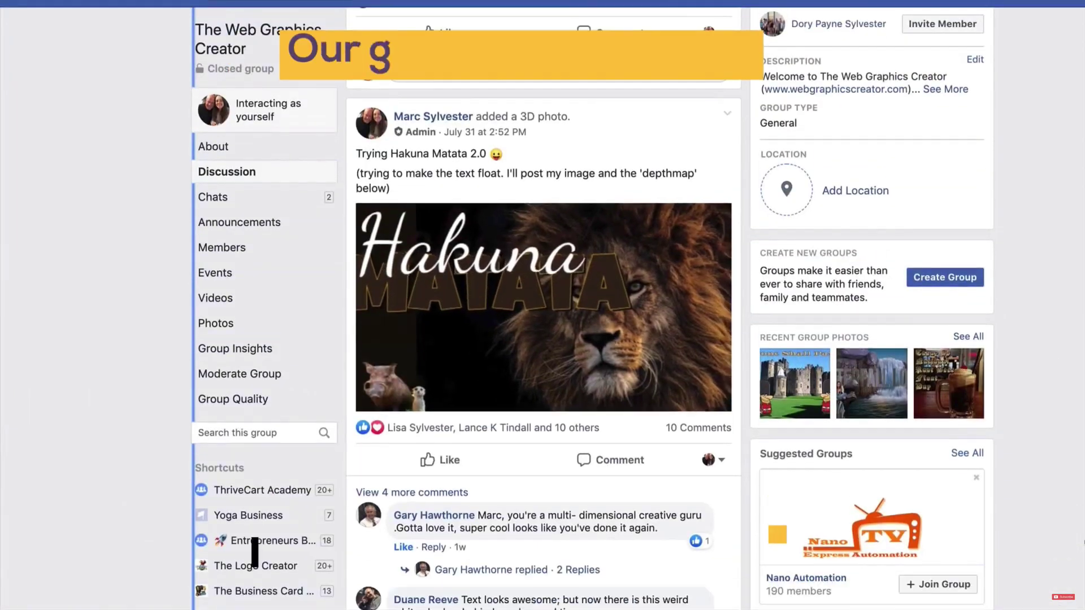
pyautogui.scroll(-20, 729, 469)
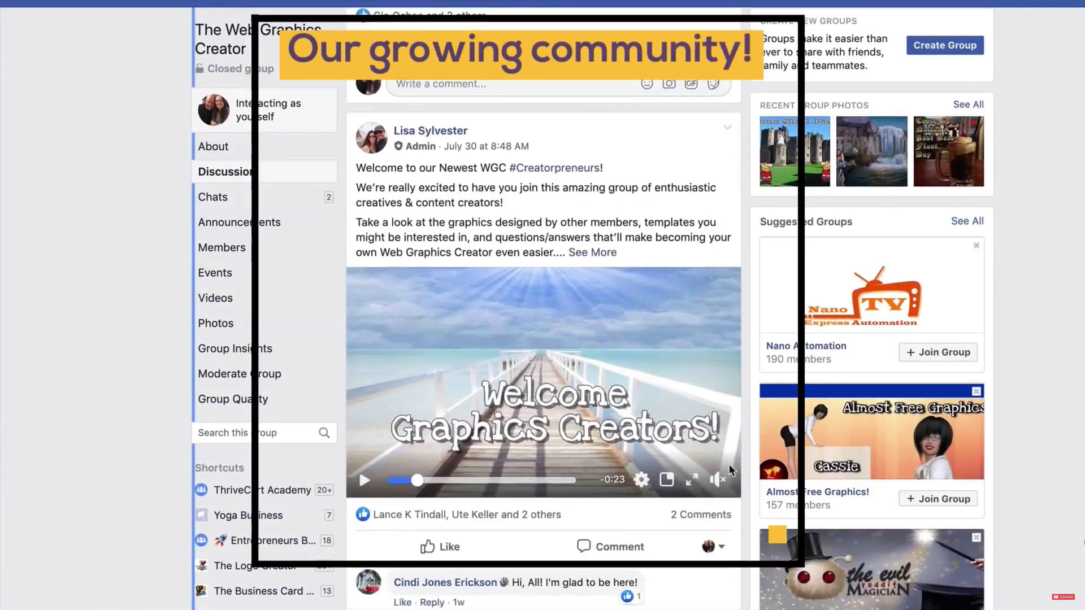
pyautogui.scroll(-3, 729, 469)
pyautogui.scroll(-15, 730, 472)
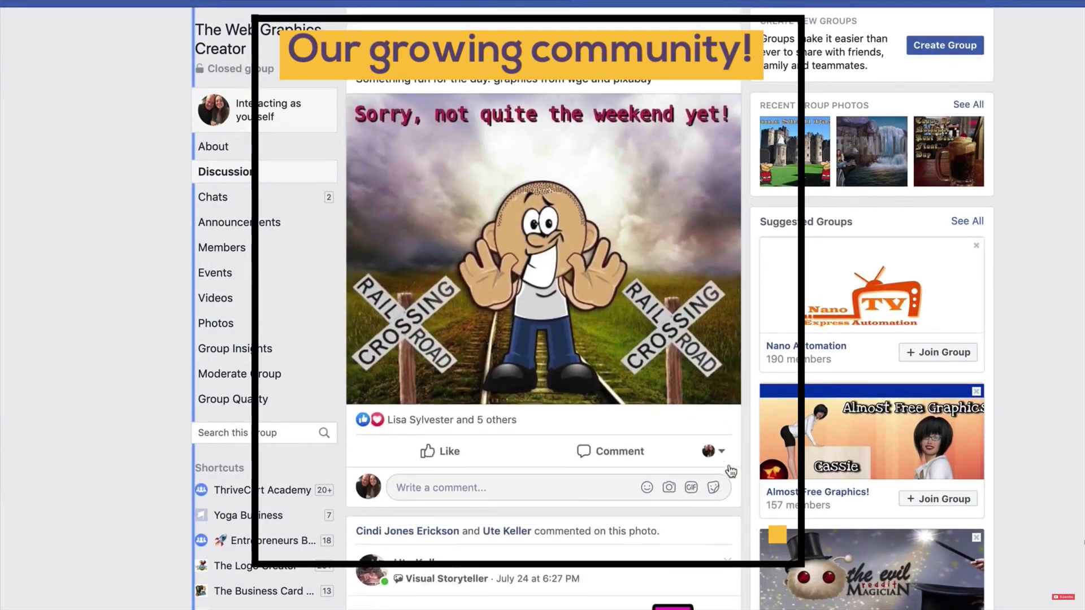
pyautogui.scroll(-10, 730, 471)
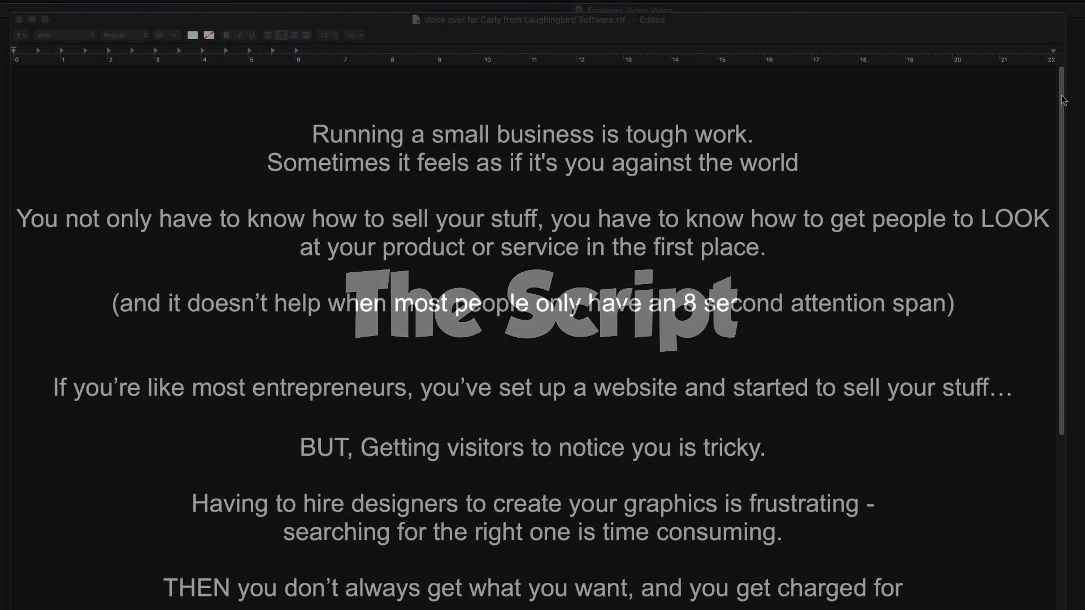
# Read down the voice-over script, and open Powtoon.com in the browser
pyautogui.moveTo(1017, 119); pyautogui.dragTo(1010, 290)
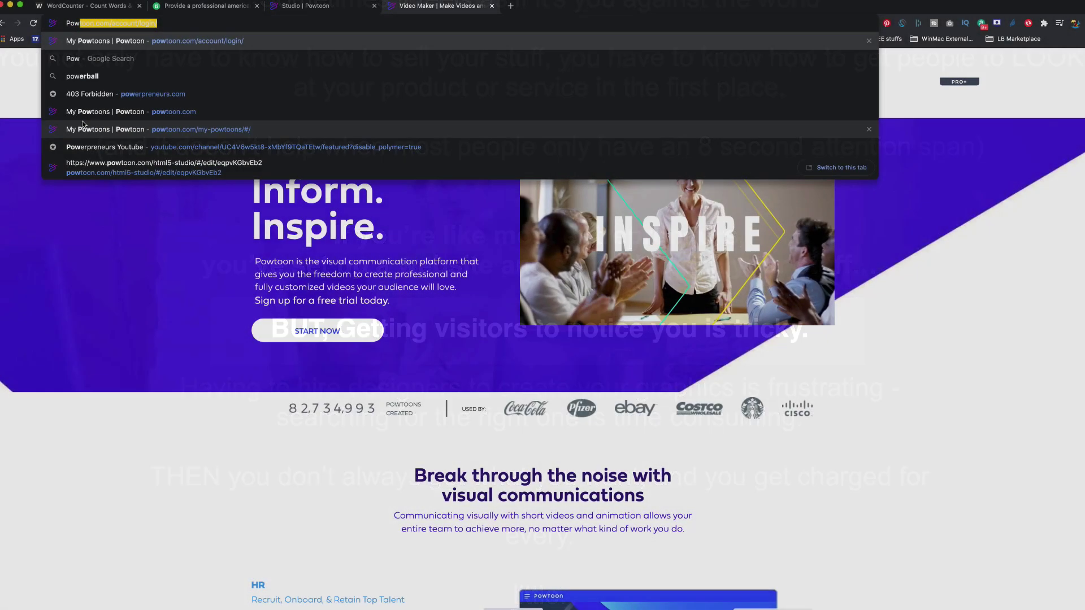
pyautogui.write('m')
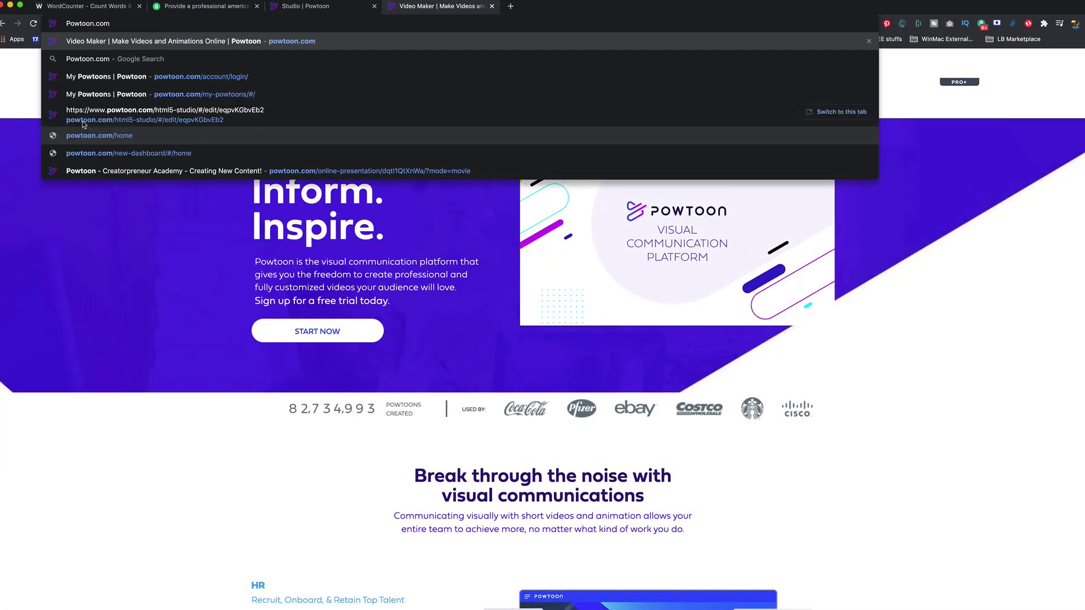
pyautogui.press('Return')
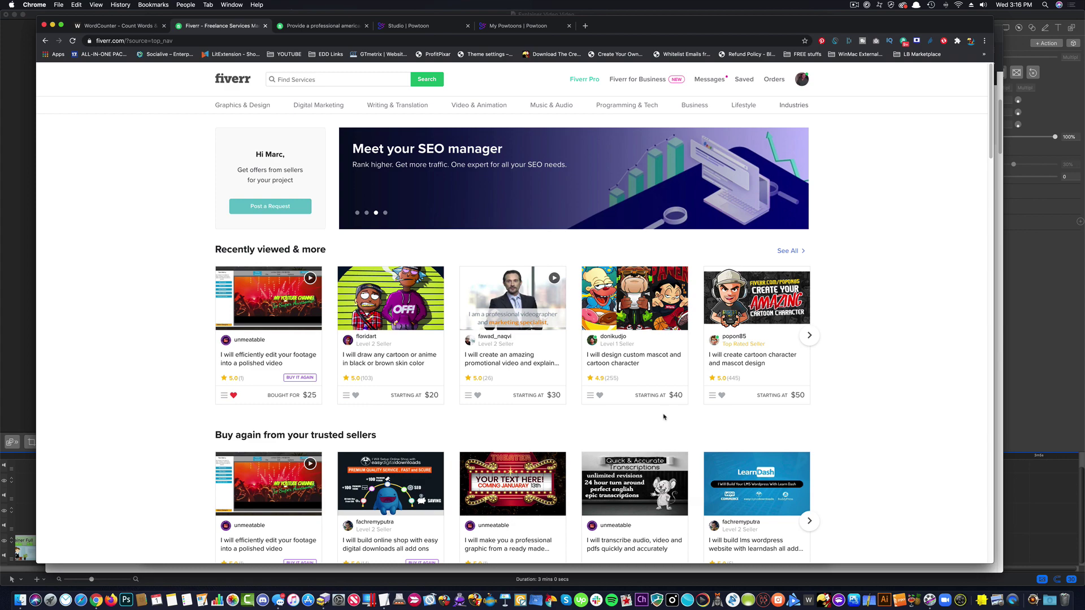
# Search Fiverr for "voice over" services and look over the offered gigs
pyautogui.click(293, 80)
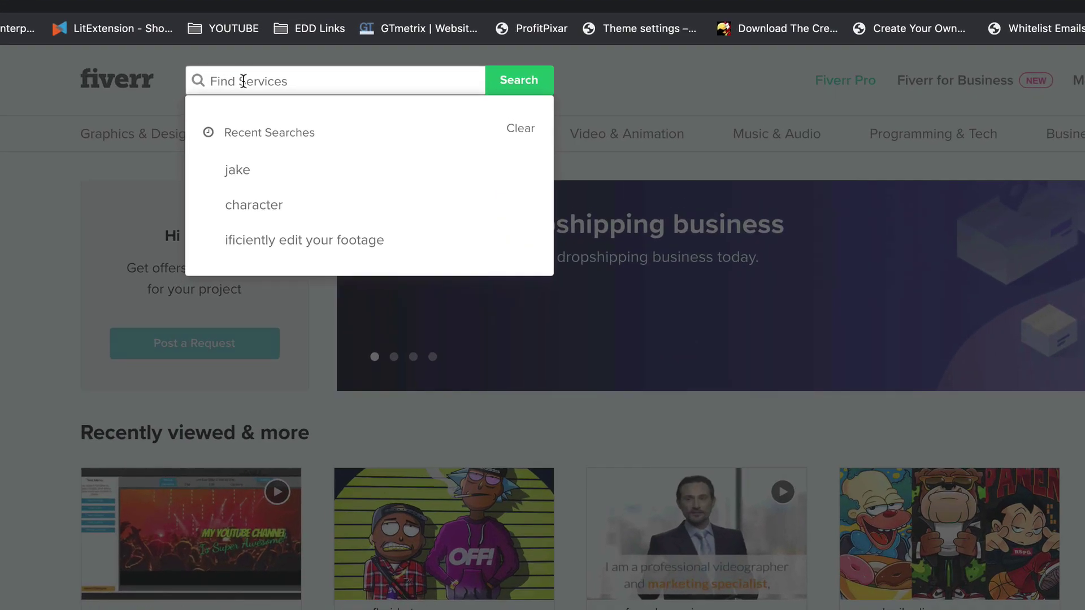
pyautogui.write('voice over')
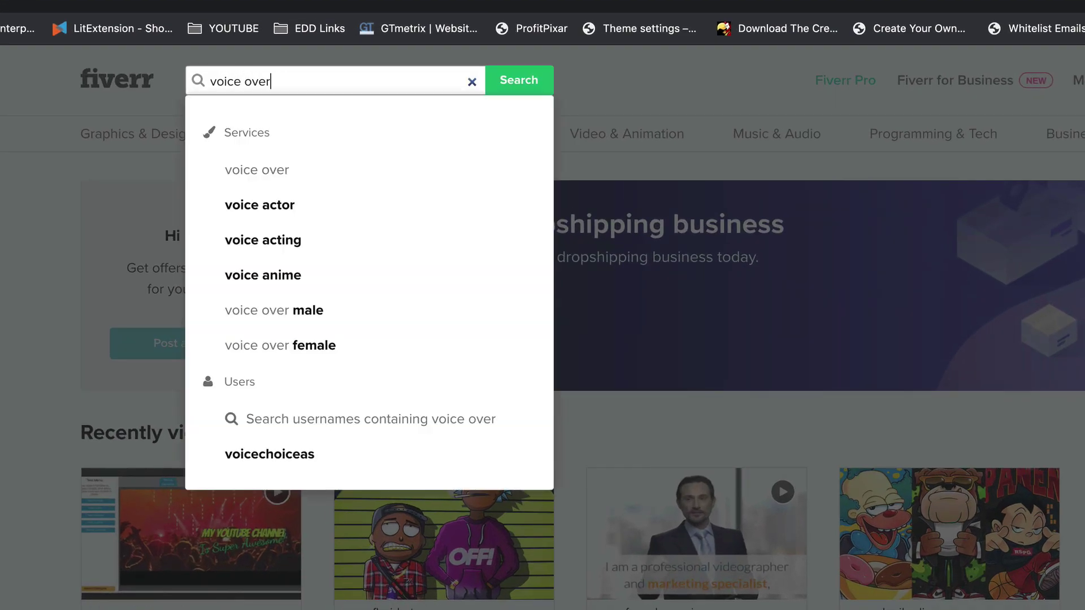
pyautogui.press('Return')
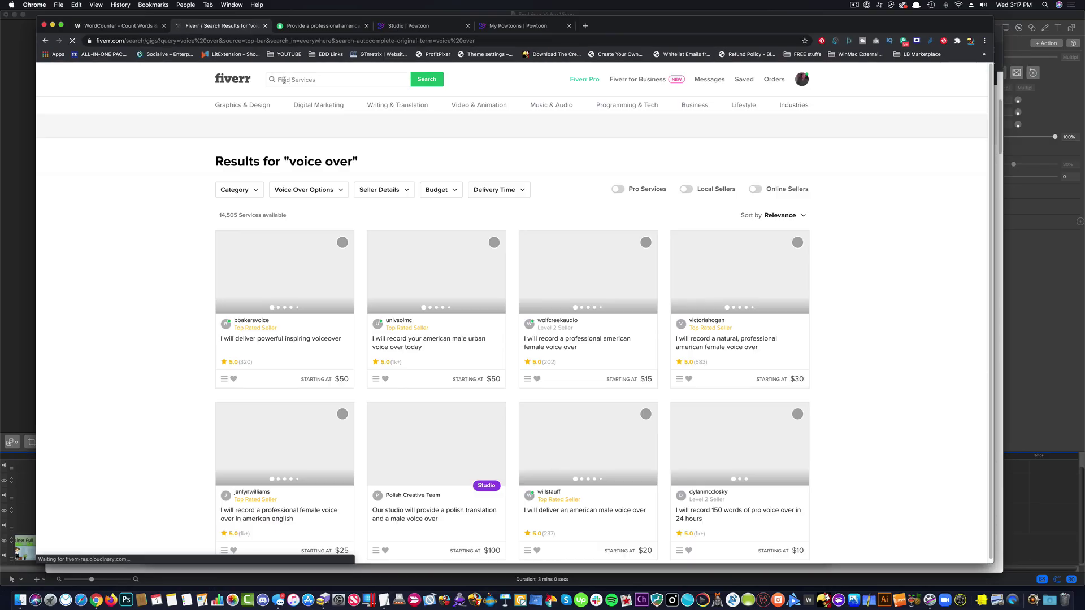
pyautogui.scroll(-2, 444, 204)
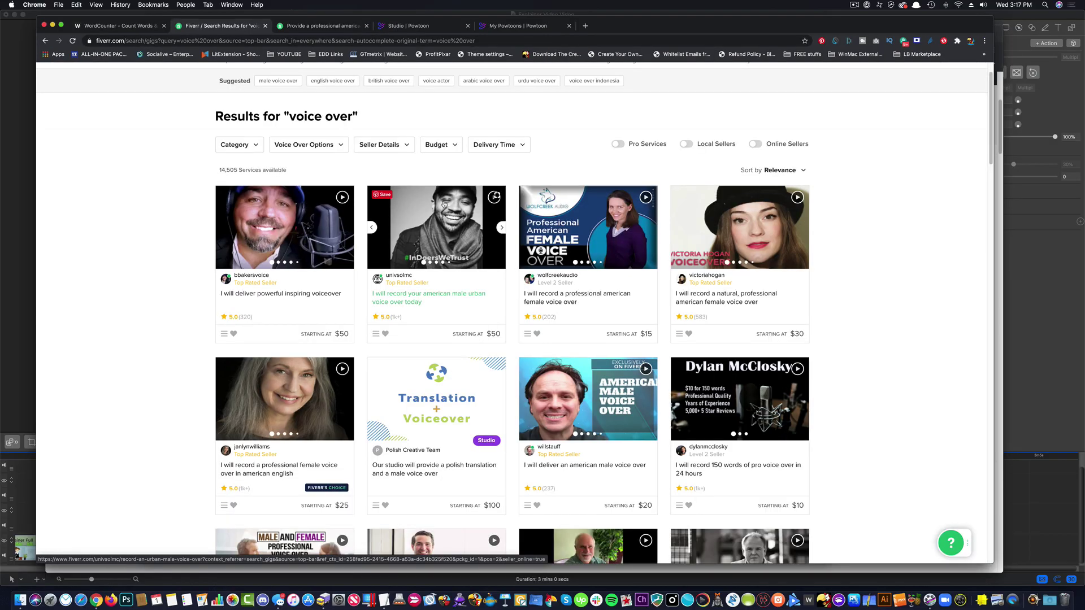
# Open the professional American female voice over gig and play a few seconds of its sample video
pyautogui.click(317, 27)
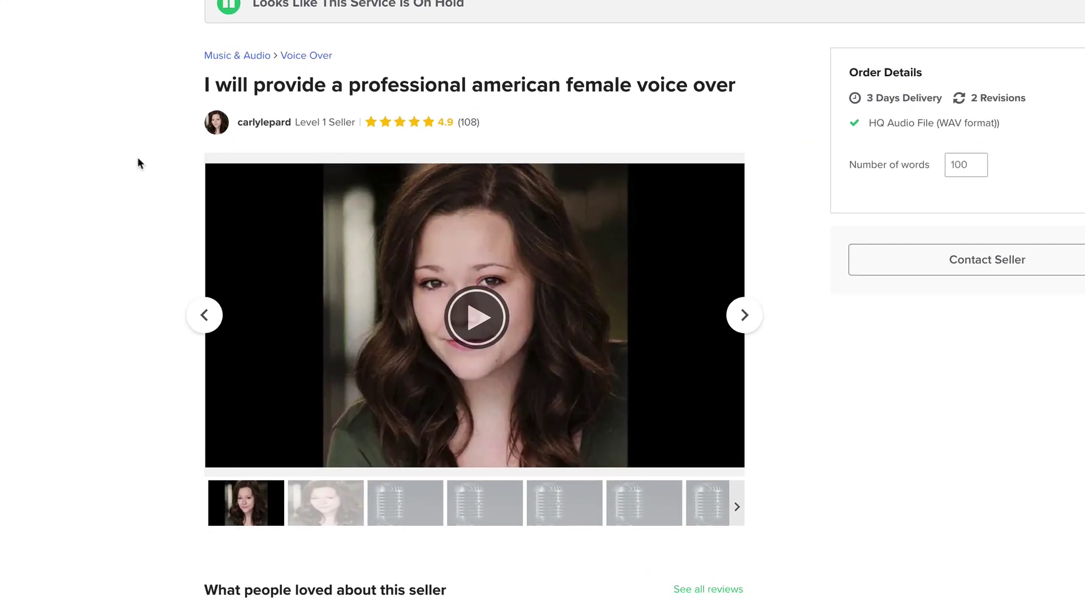
pyautogui.click(460, 314)
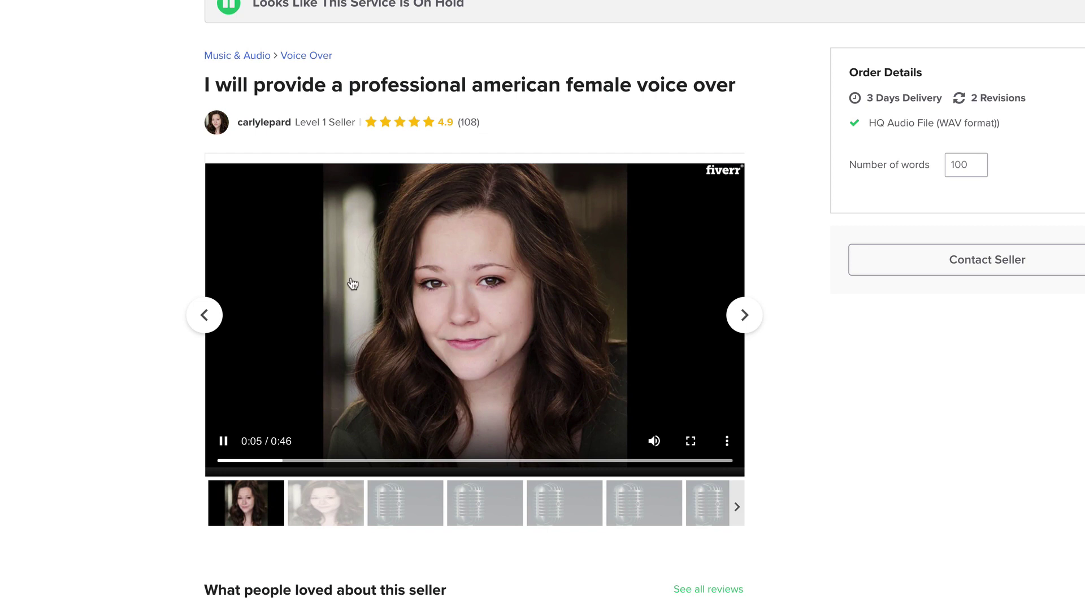
pyautogui.click(224, 441)
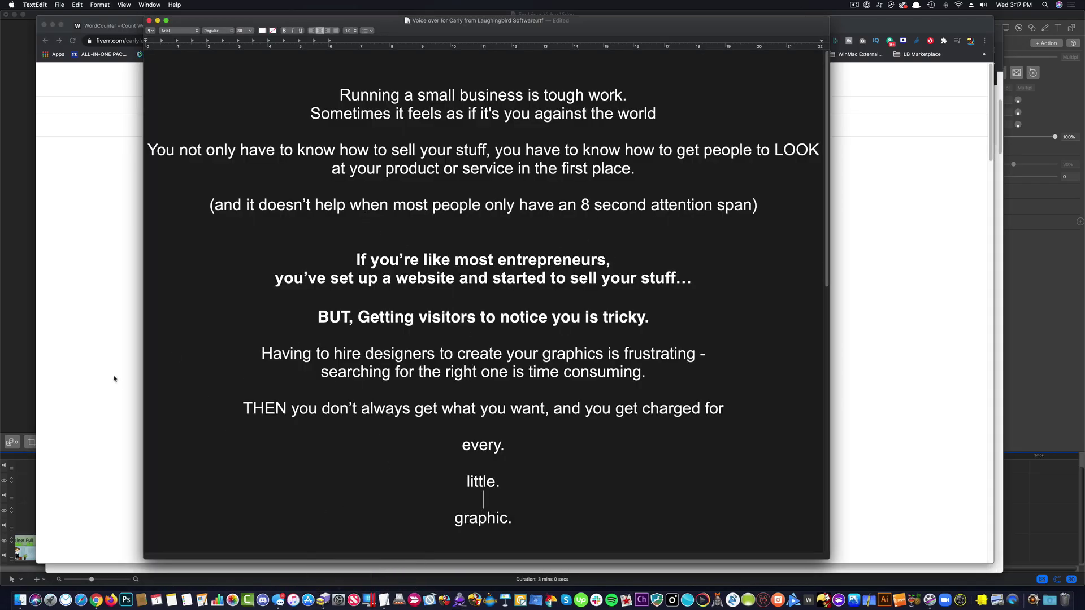
# Copy the entire voice-over script from TextEdit and paste it into WordCounter to check its word count
pyautogui.click(104, 357)
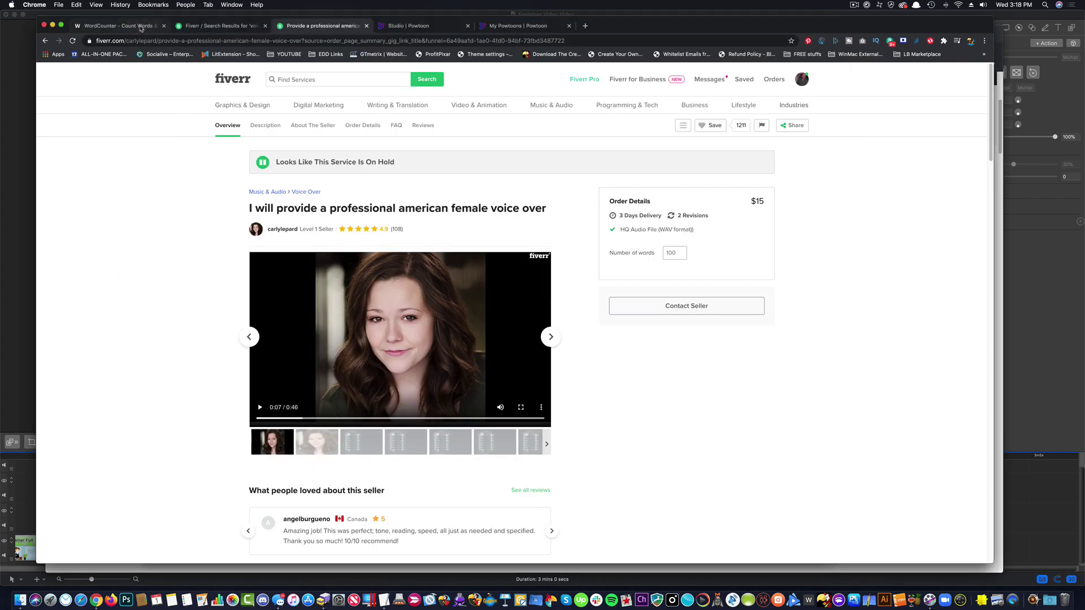
pyautogui.click(118, 25)
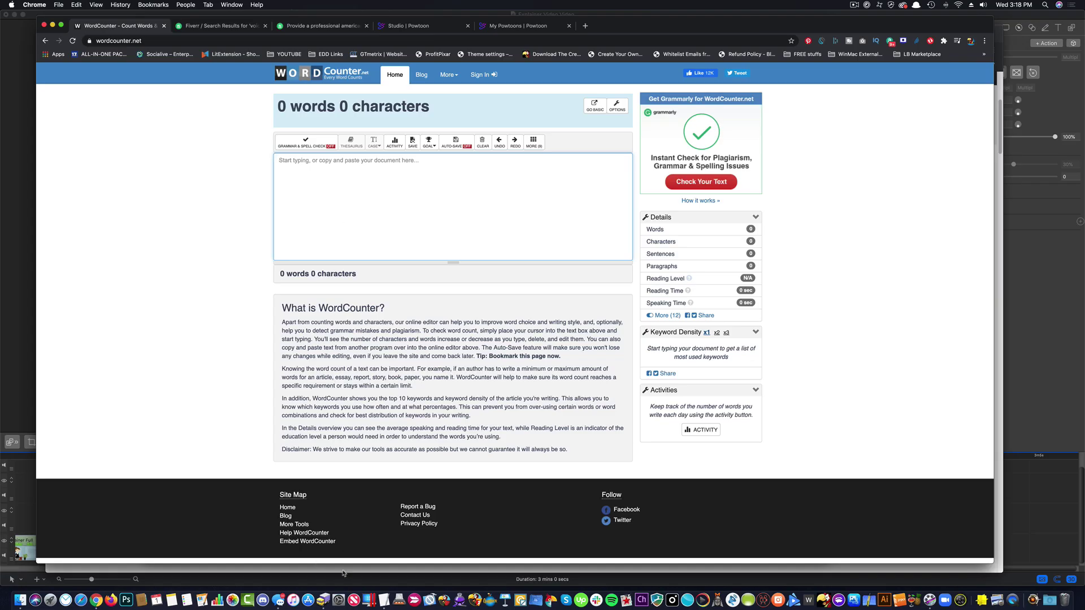
pyautogui.click(383, 599)
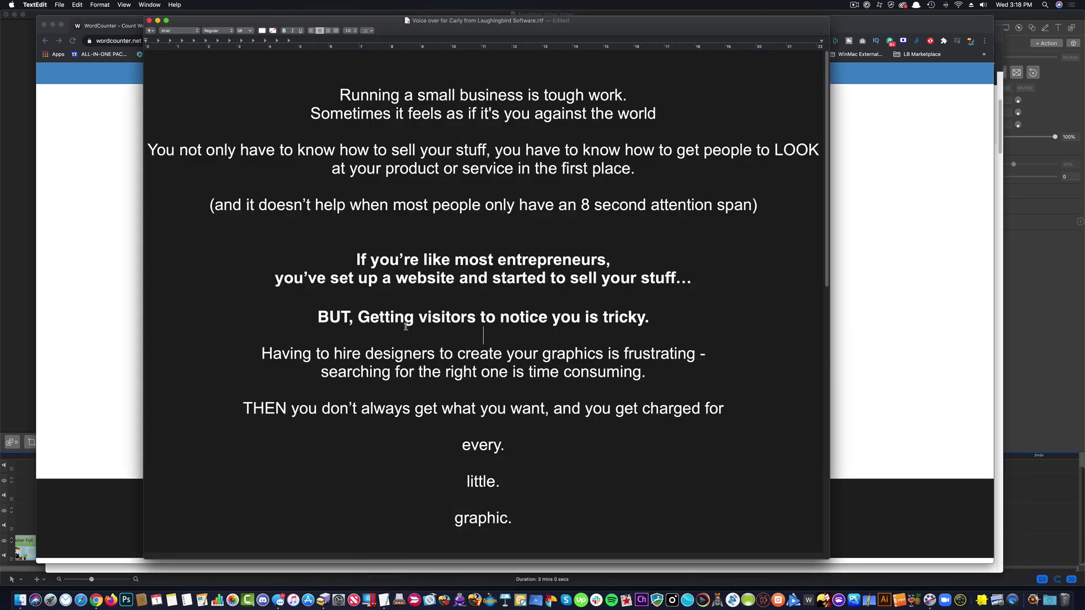
pyautogui.press('super+a')
pyautogui.press('super+c')
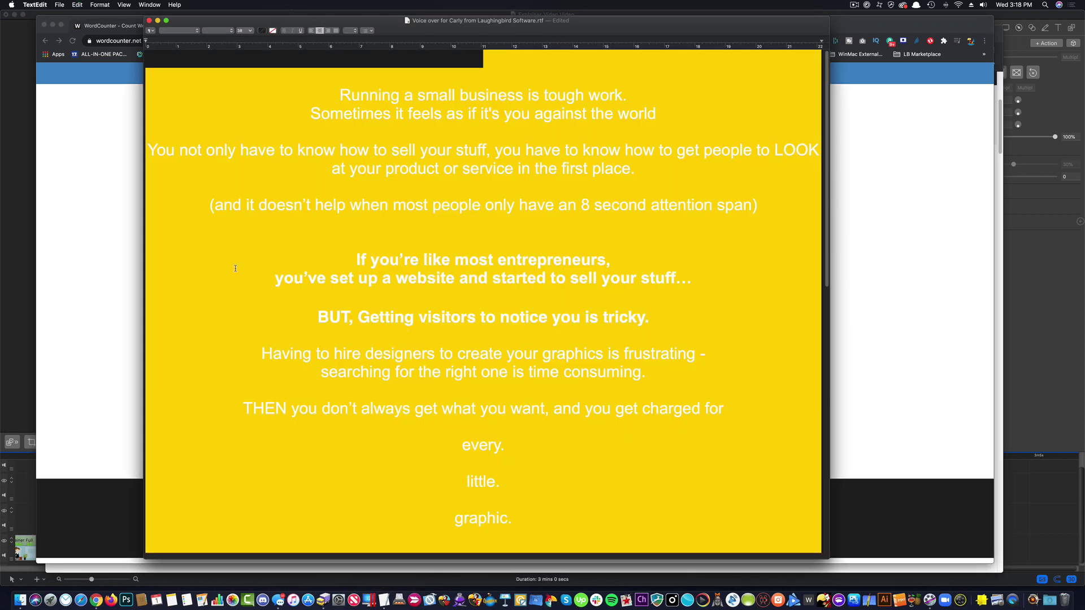
pyautogui.click(104, 233)
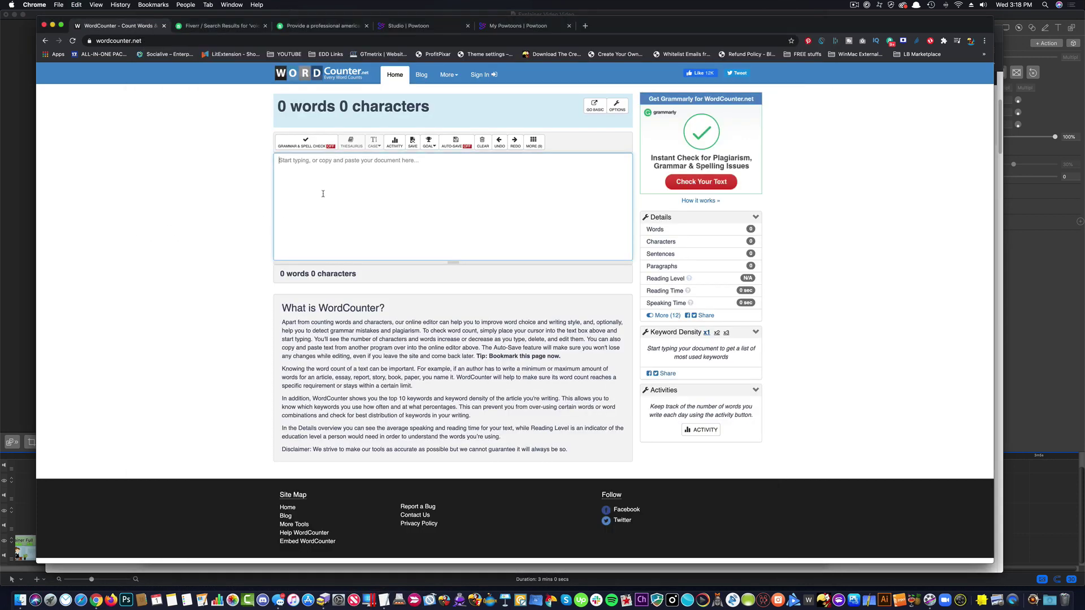
pyautogui.press('super+v')
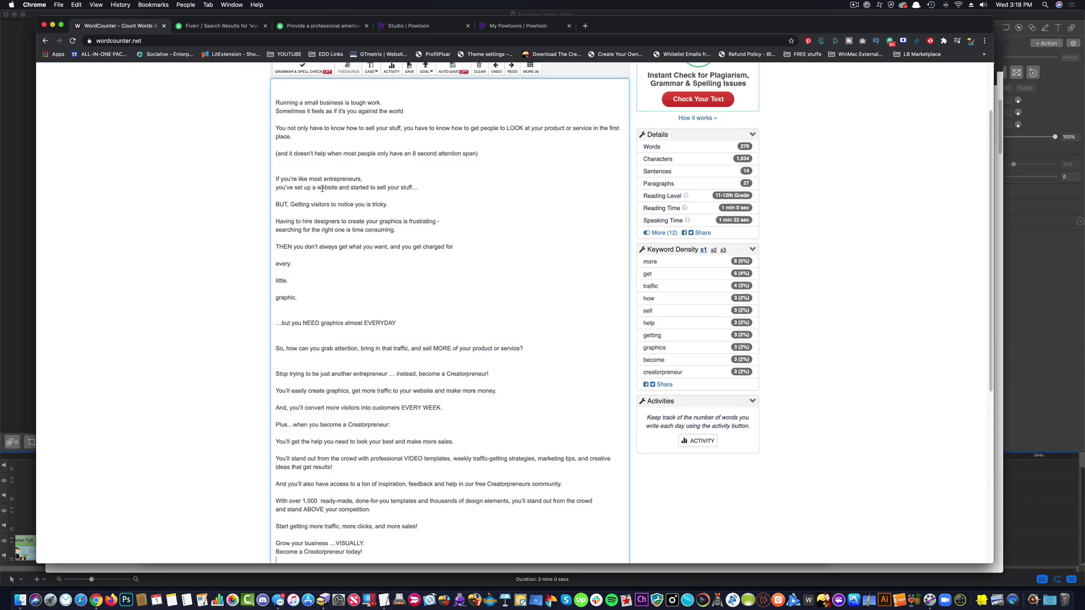
pyautogui.scroll(-5, 346, 232)
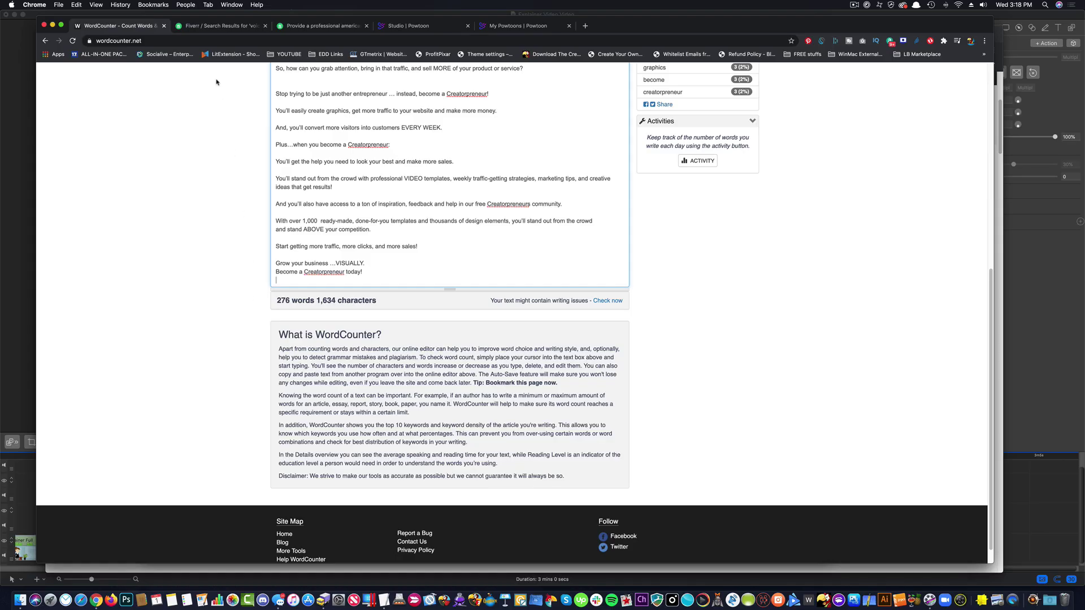
# Set the number of words to 276 in the order details of the American female voice over gig on Fiverr
pyautogui.click(216, 26)
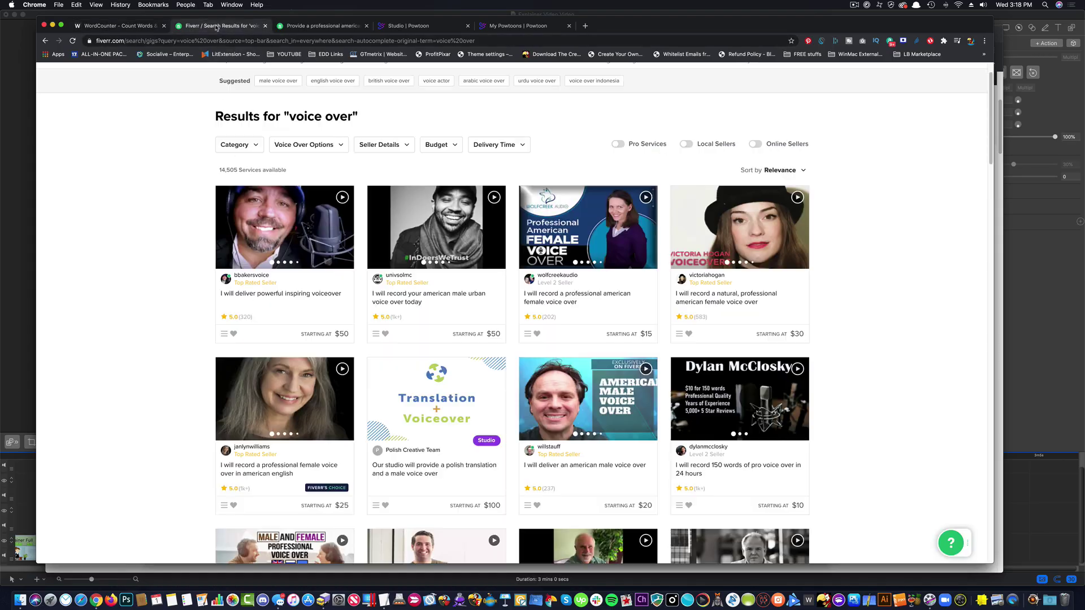
pyautogui.click(327, 27)
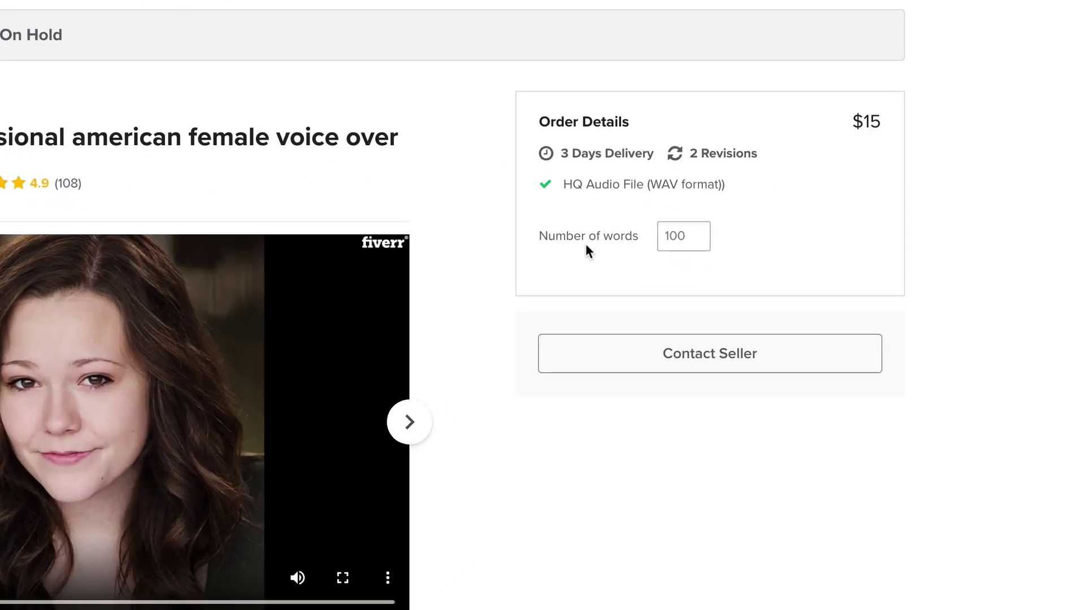
pyautogui.doubleClick(678, 253)
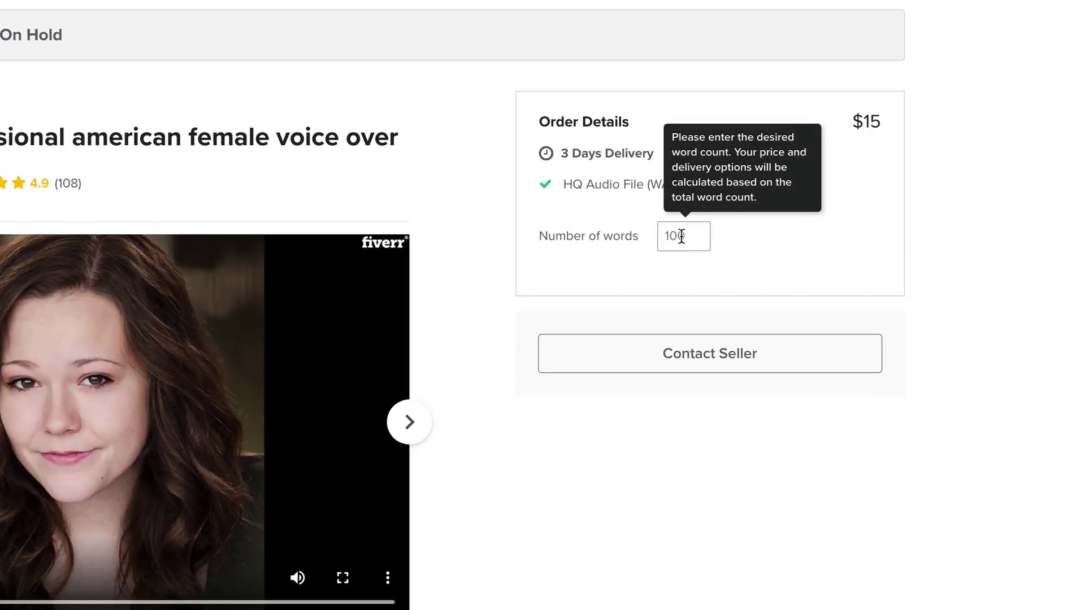
pyautogui.write('276')
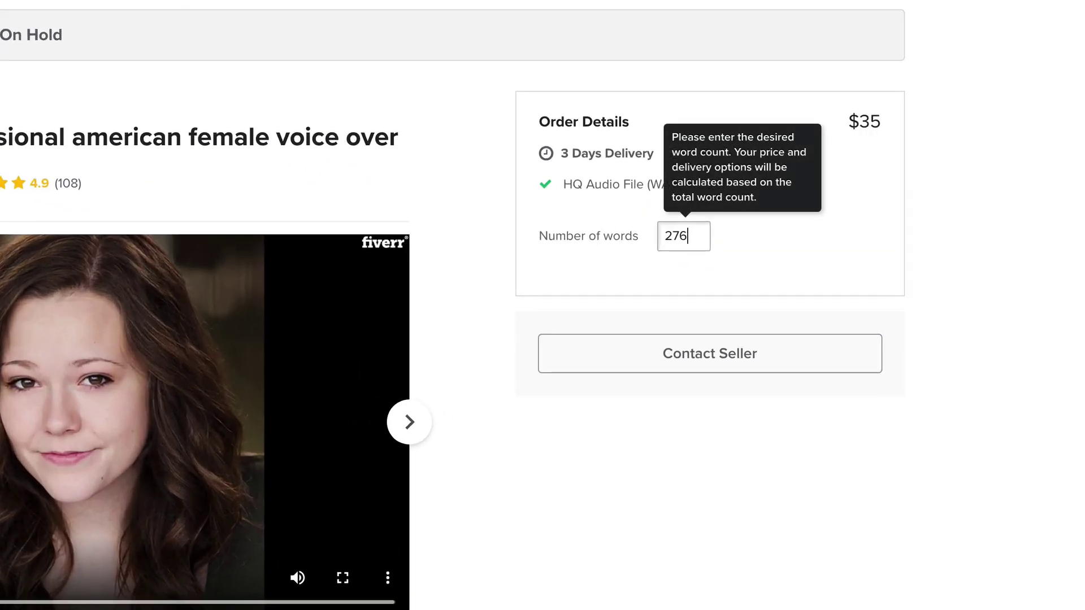
pyautogui.press('Return')
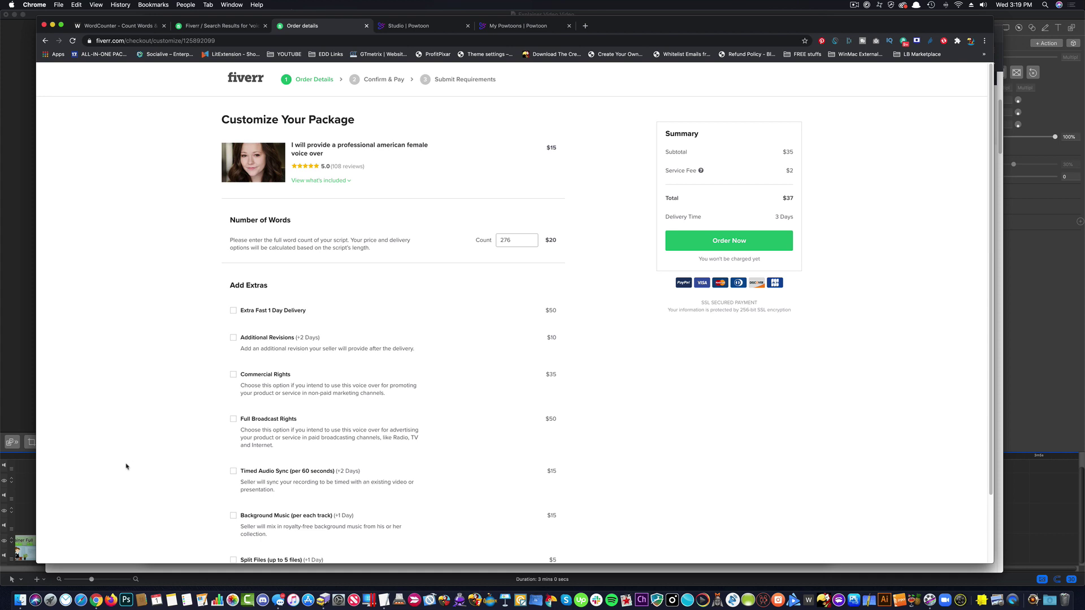
# Switch to Finder and play the finished voice-over file Creatorpreneur Voiceover w MUSIC3.aiff
pyautogui.click(20, 600)
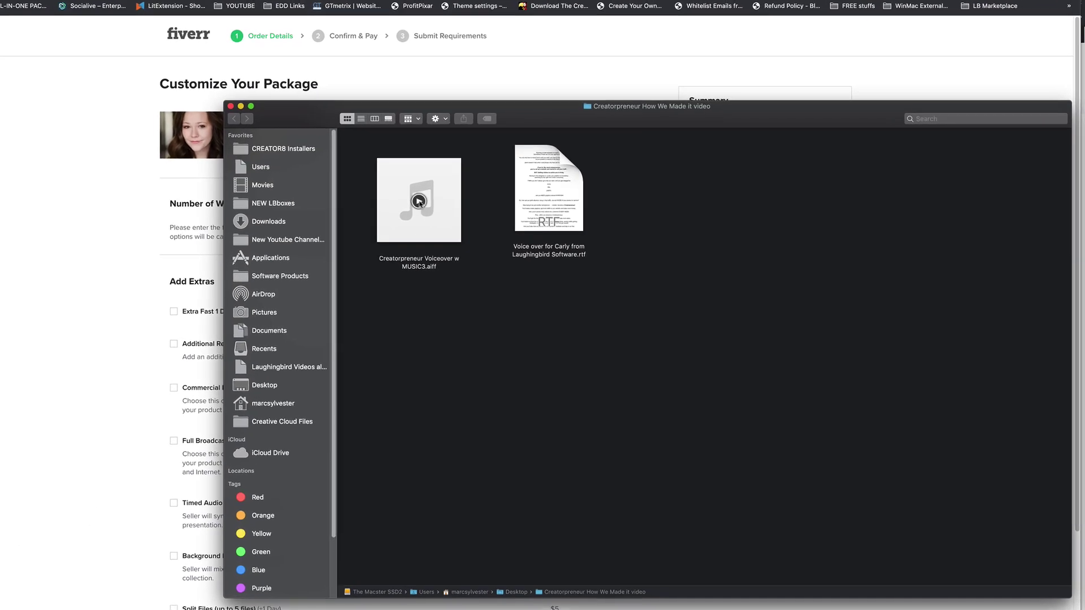
pyautogui.click(427, 208)
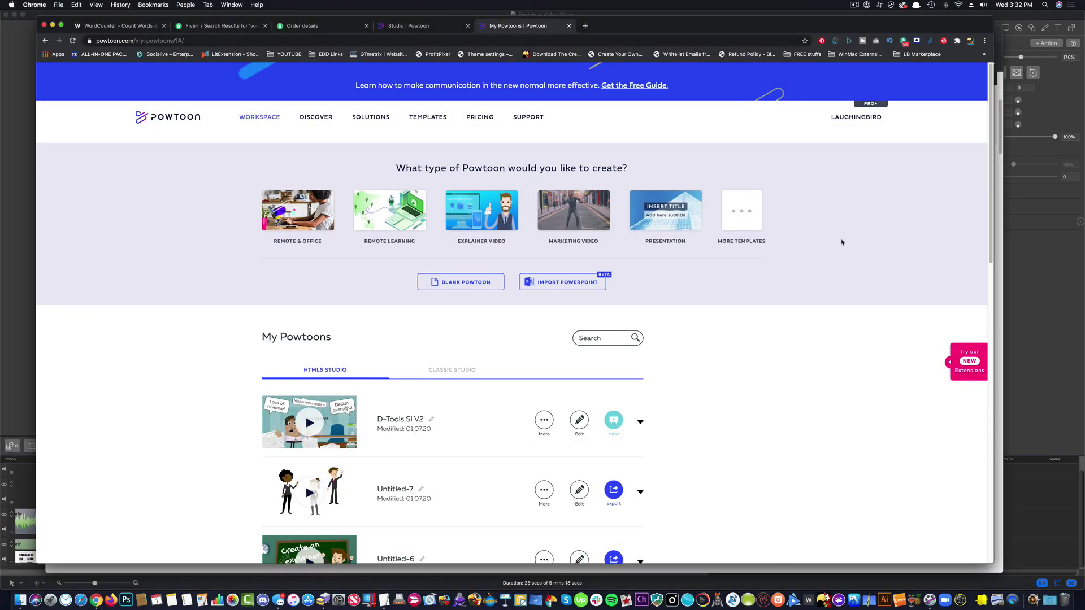
# Look through the list of existing projects under My Powtoons in the Powtoon workspace
pyautogui.scroll(-4, 720, 405)
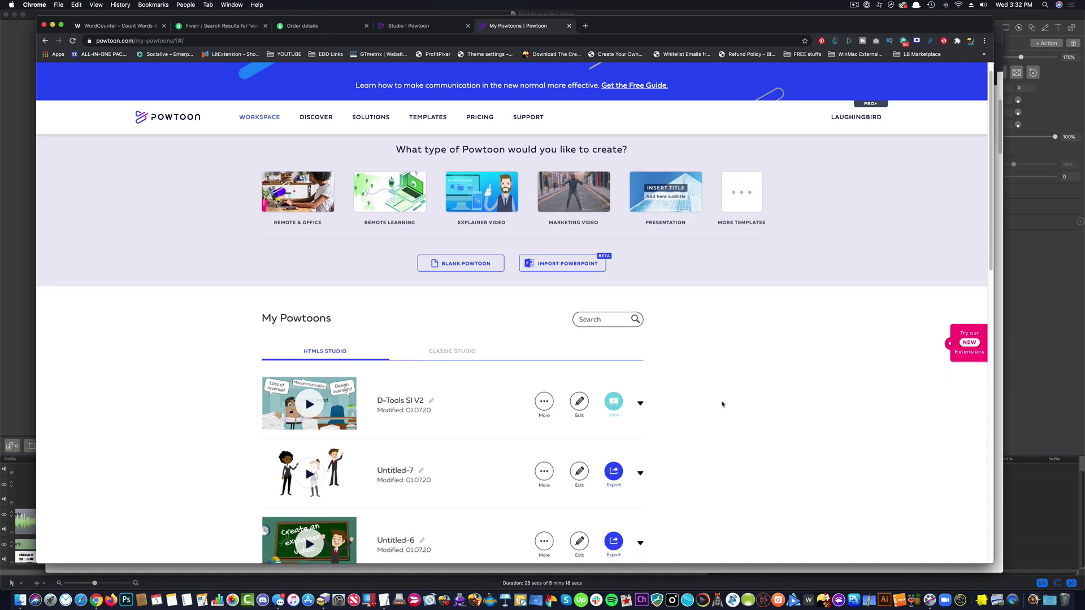
pyautogui.scroll(-12, 723, 405)
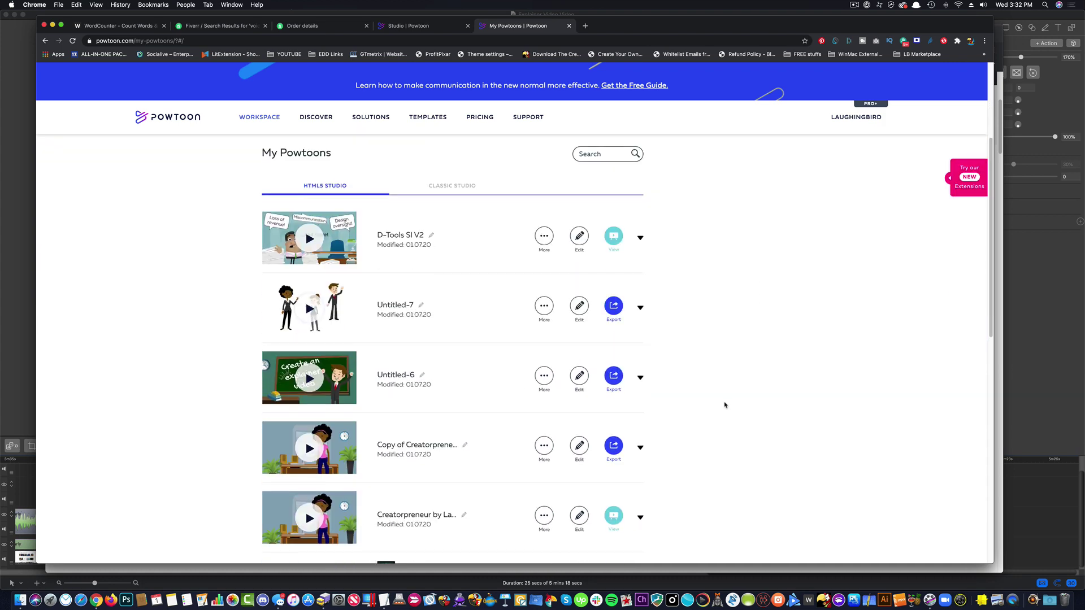
pyautogui.scroll(-11, 726, 404)
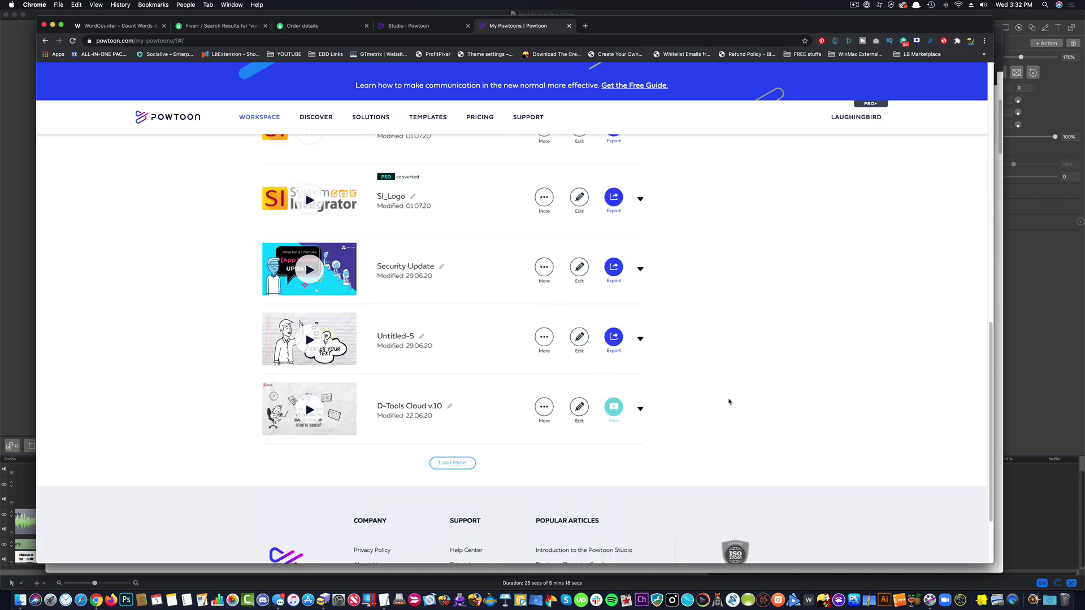
# Open the Copy of Creatorpreneur project for editing and play its animation from the beginning into the second slide
pyautogui.scroll(14, 727, 403)
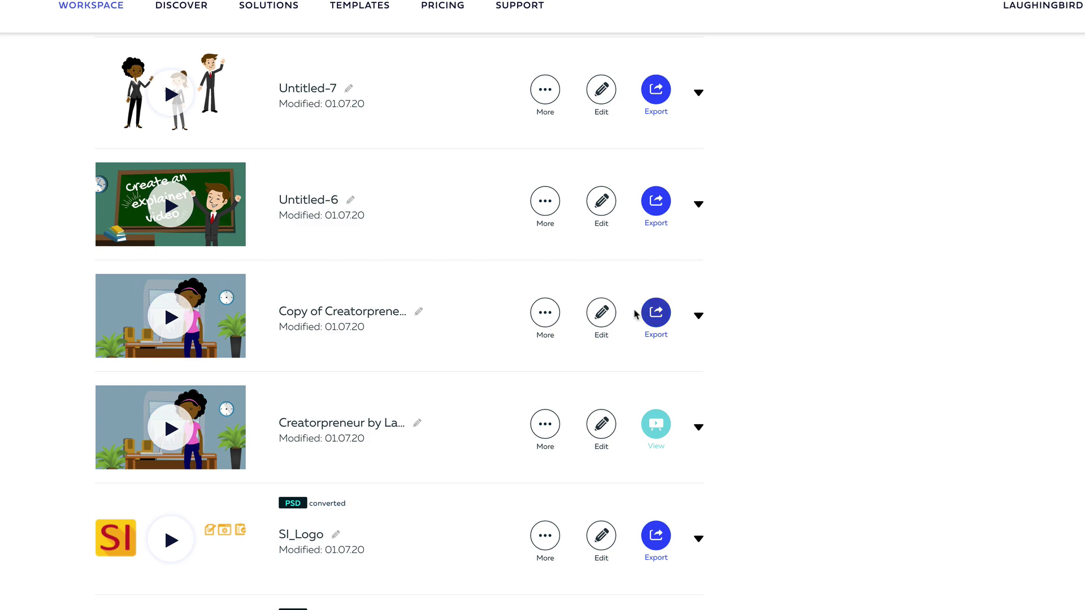
pyautogui.click(604, 314)
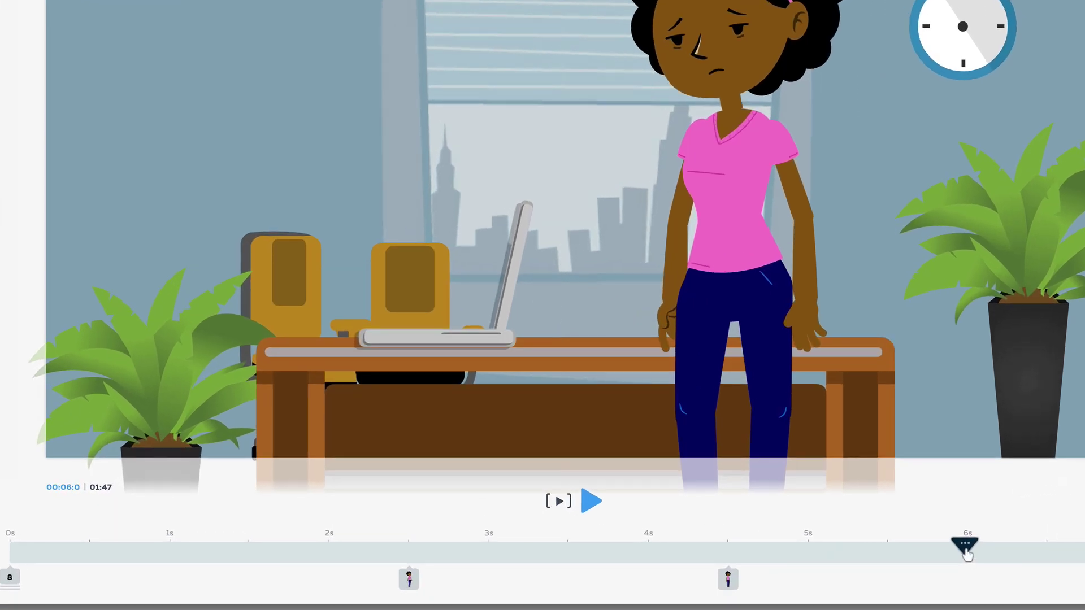
pyautogui.moveTo(882, 543); pyautogui.dragTo(7, 548)
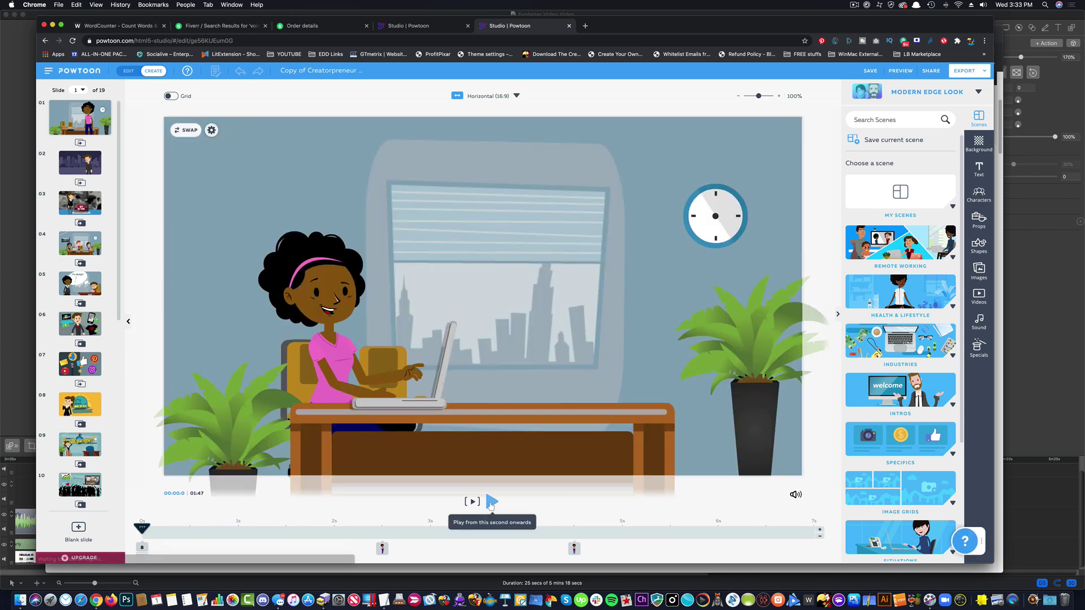
pyautogui.click(491, 503)
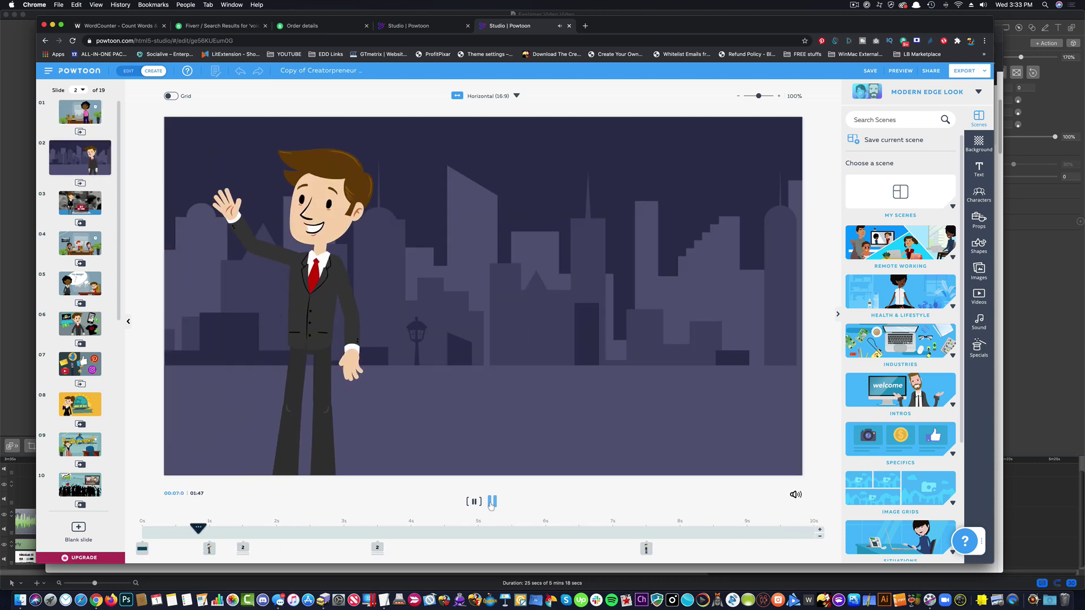
pyautogui.click(492, 501)
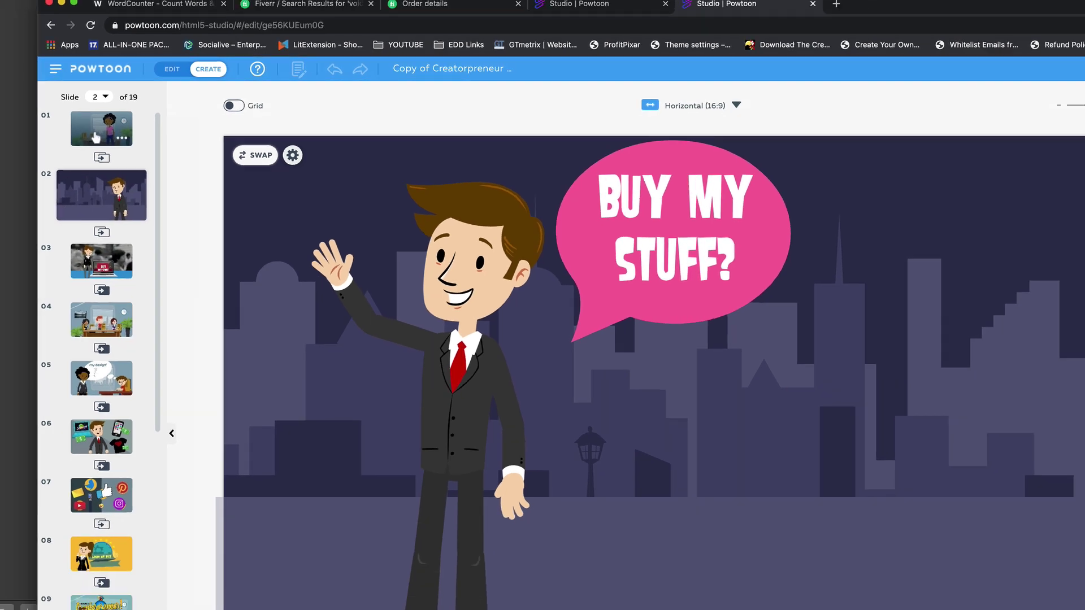
# Look through slides 1, 2, 3 and 5 of the Creatorpreneur project one after another
pyautogui.click(111, 140)
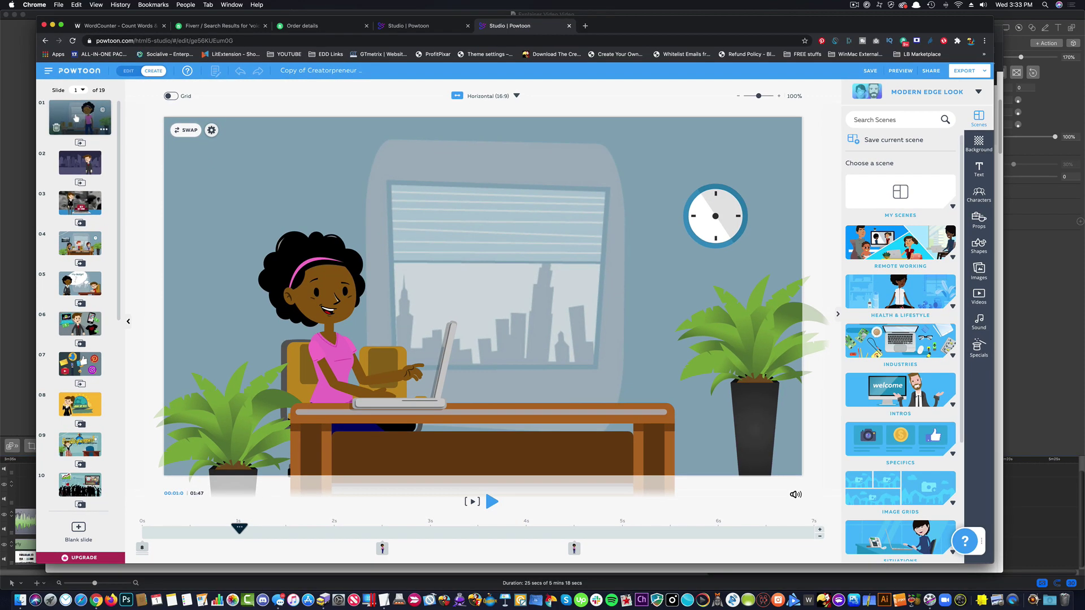
pyautogui.click(79, 162)
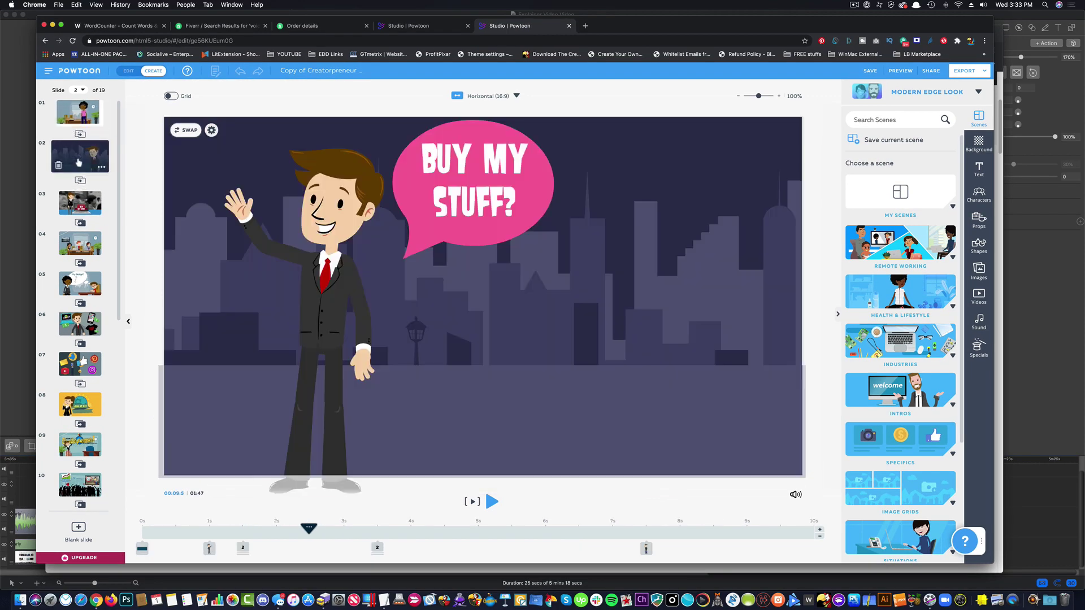
pyautogui.click(79, 202)
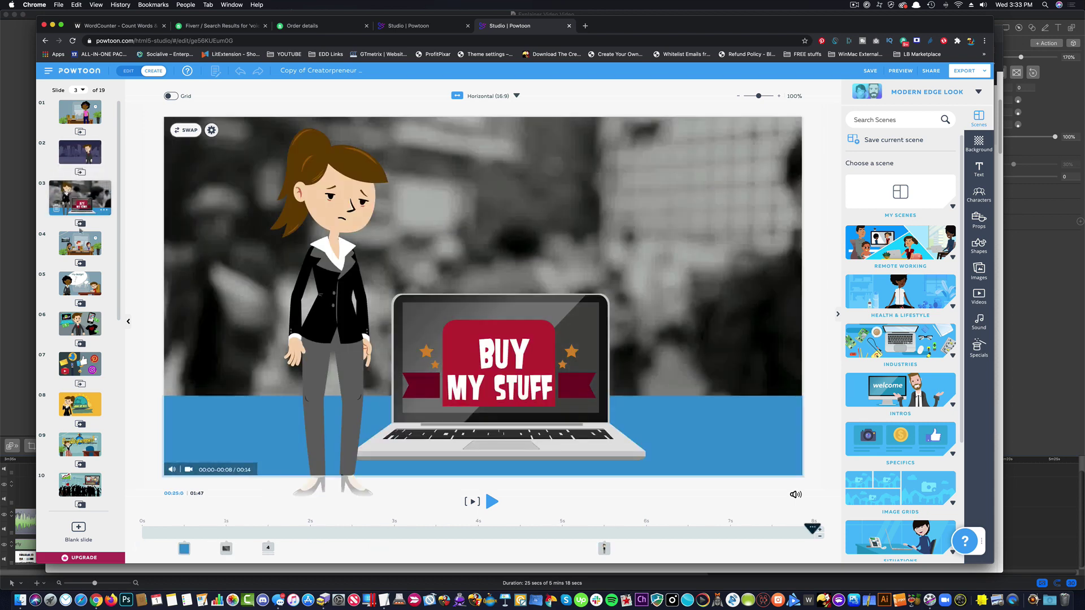
pyautogui.click(79, 283)
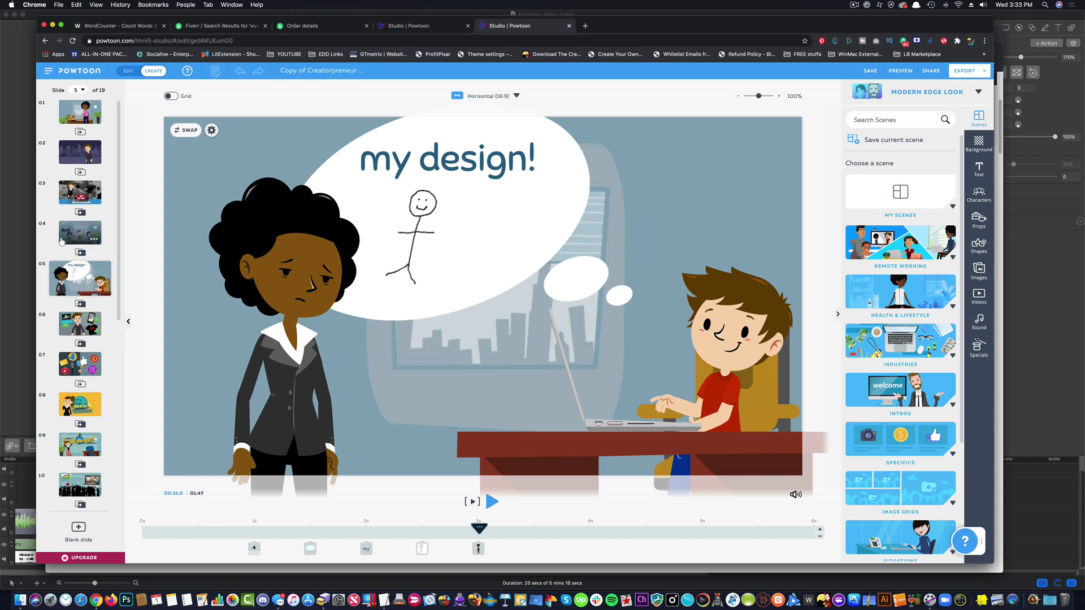
# Return to the Powtoon workspace and create a new blank Powtoon with the Cartoon look
pyautogui.click(79, 72)
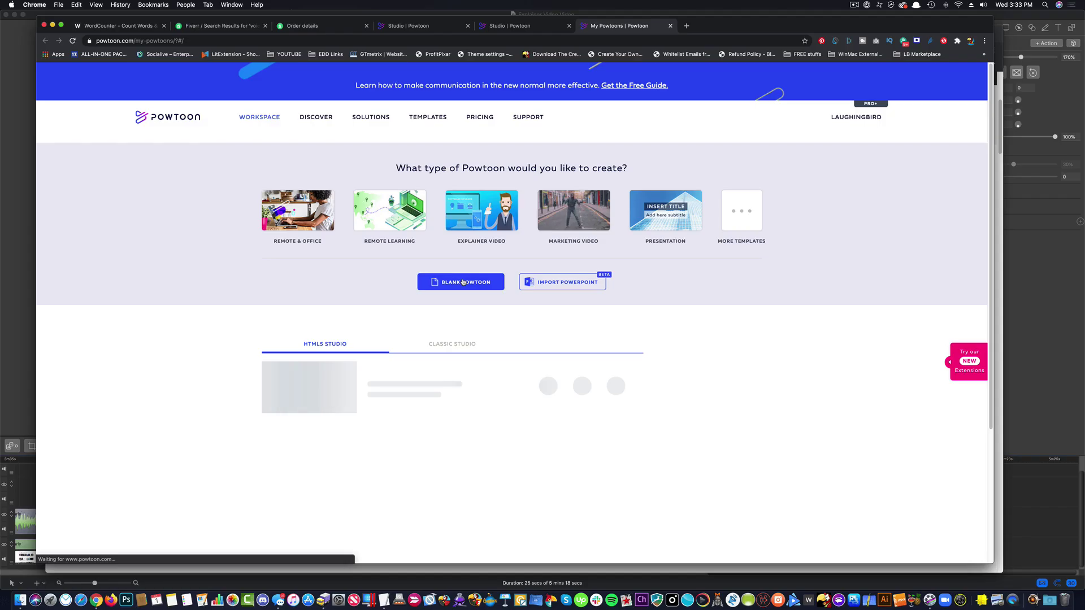
pyautogui.click(519, 304)
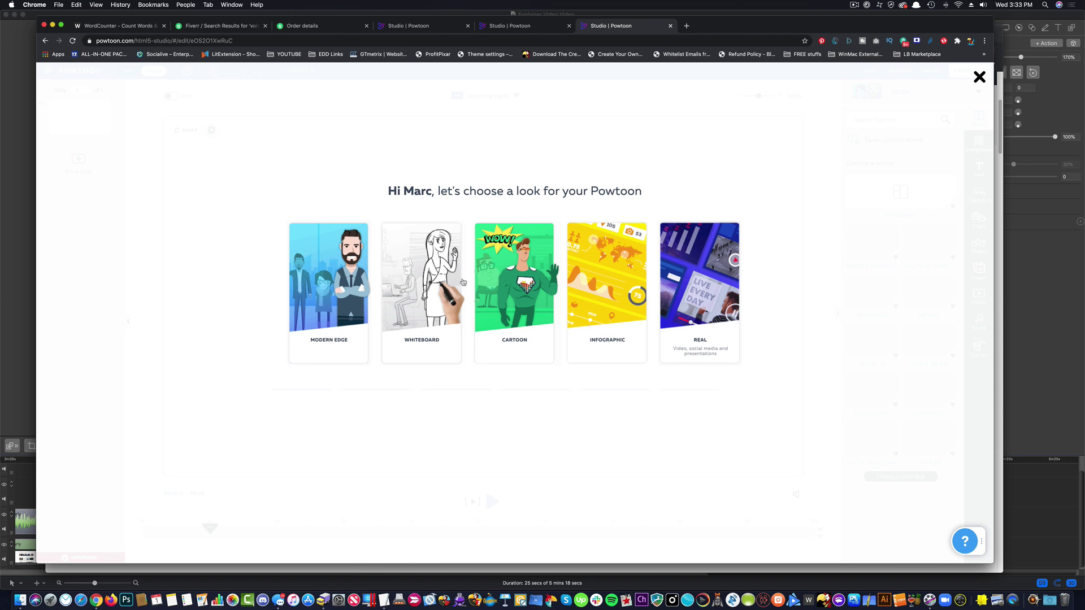
pyautogui.click(327, 294)
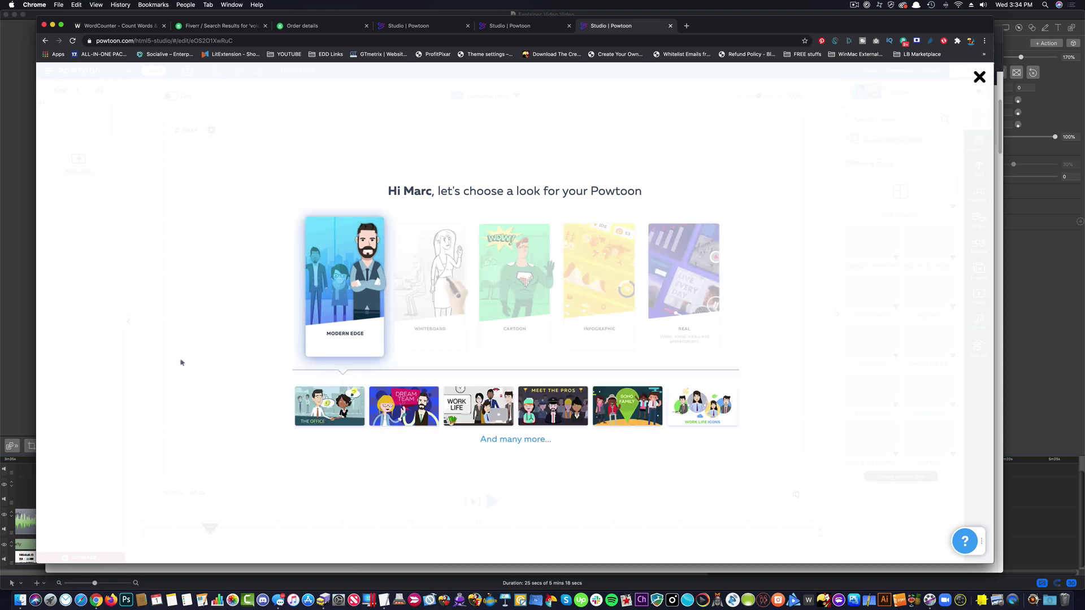
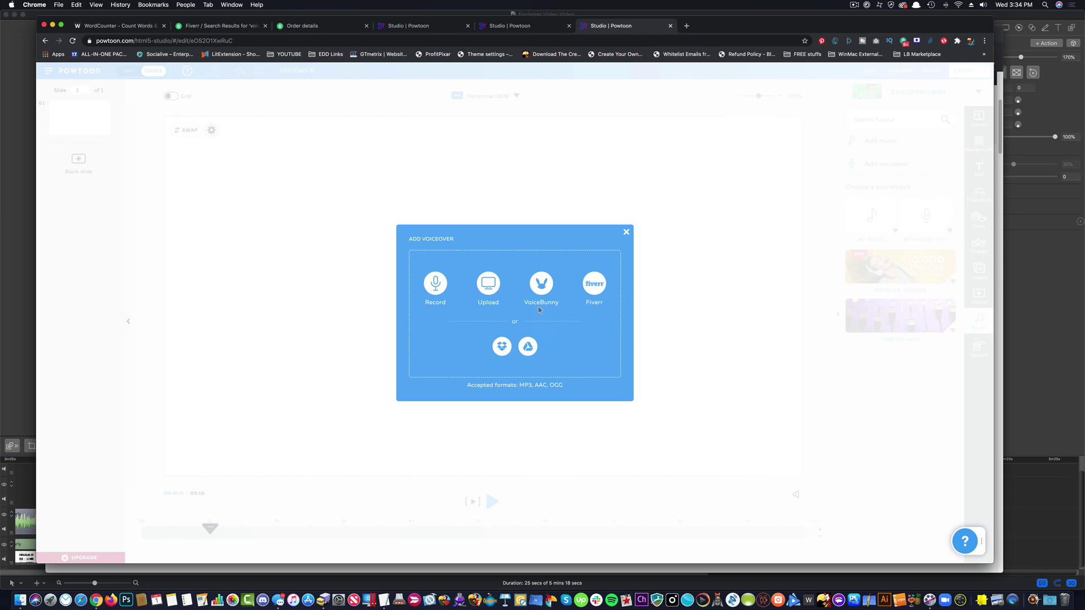
# Upload media.io_Creatorpreneur Voiceover w MUSIC4.mp3 as the voiceover for the entire Powtoon and close the sound settings
pyautogui.click(489, 283)
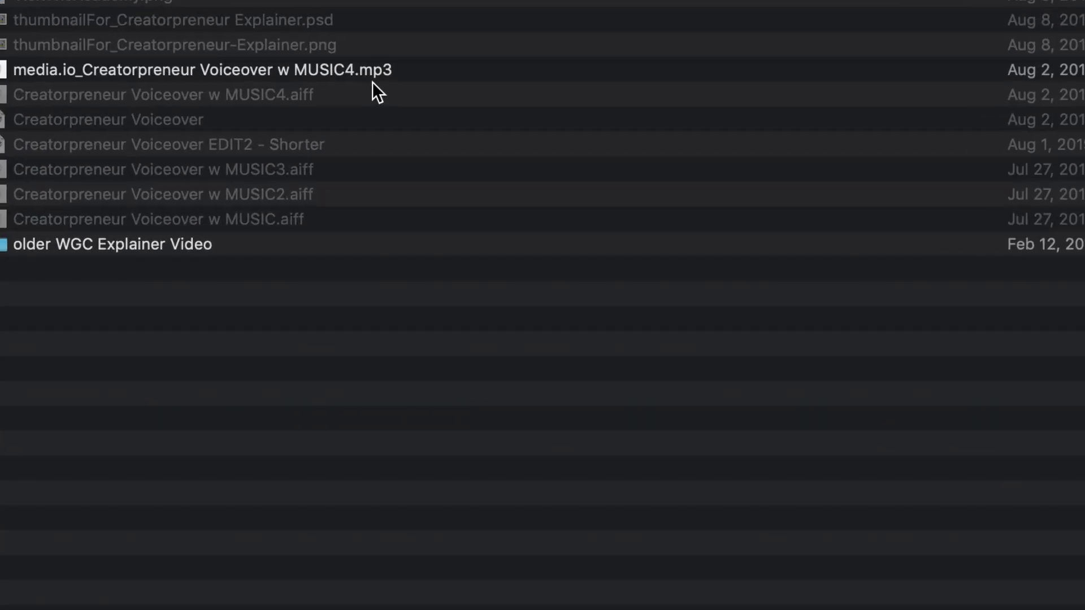
pyautogui.click(279, 78)
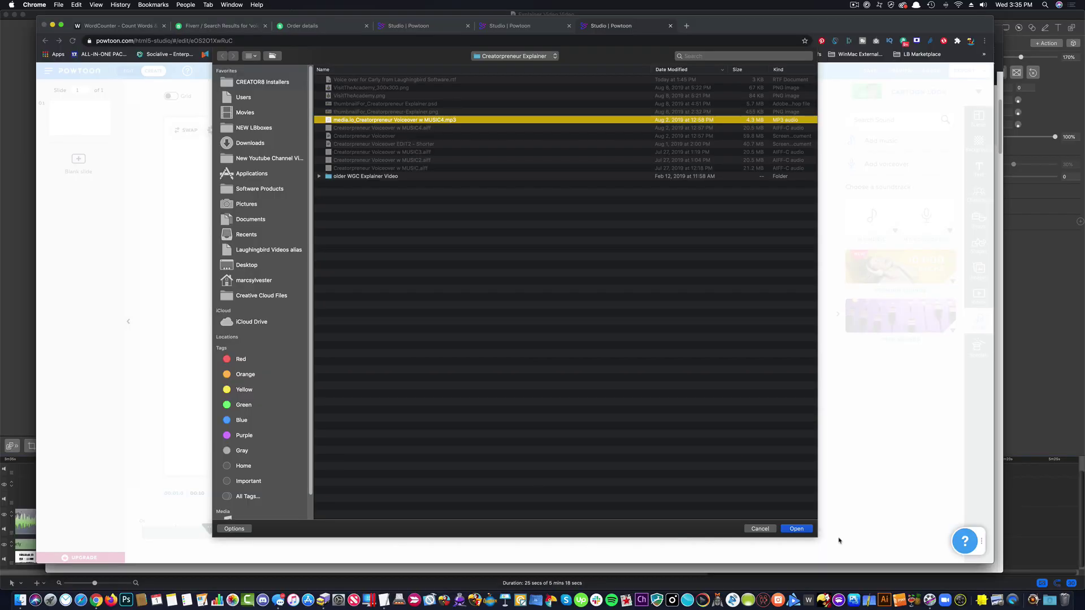
pyautogui.click(797, 529)
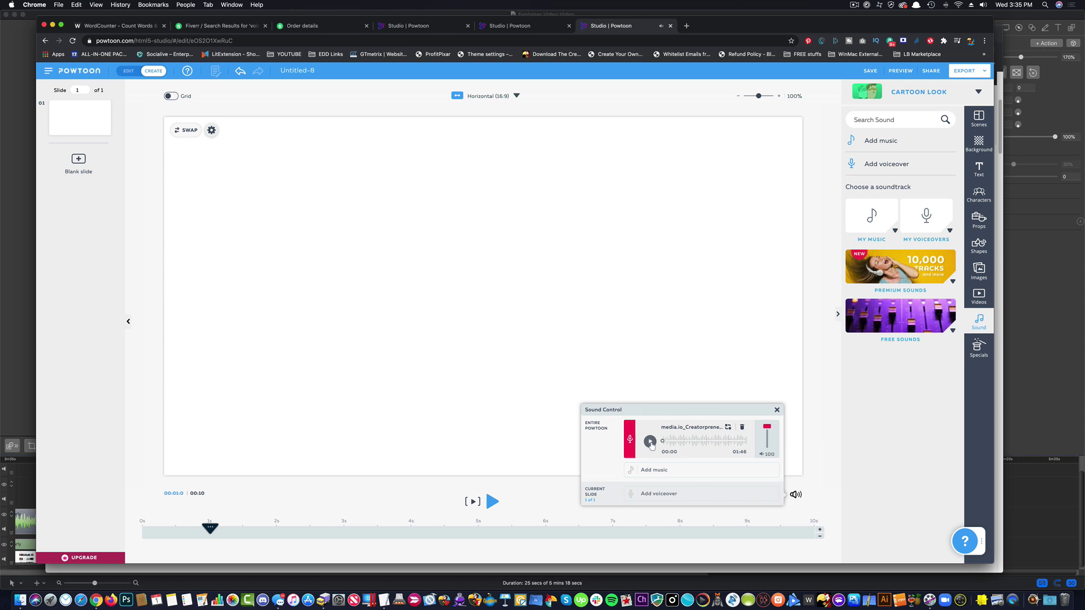
pyautogui.click(776, 411)
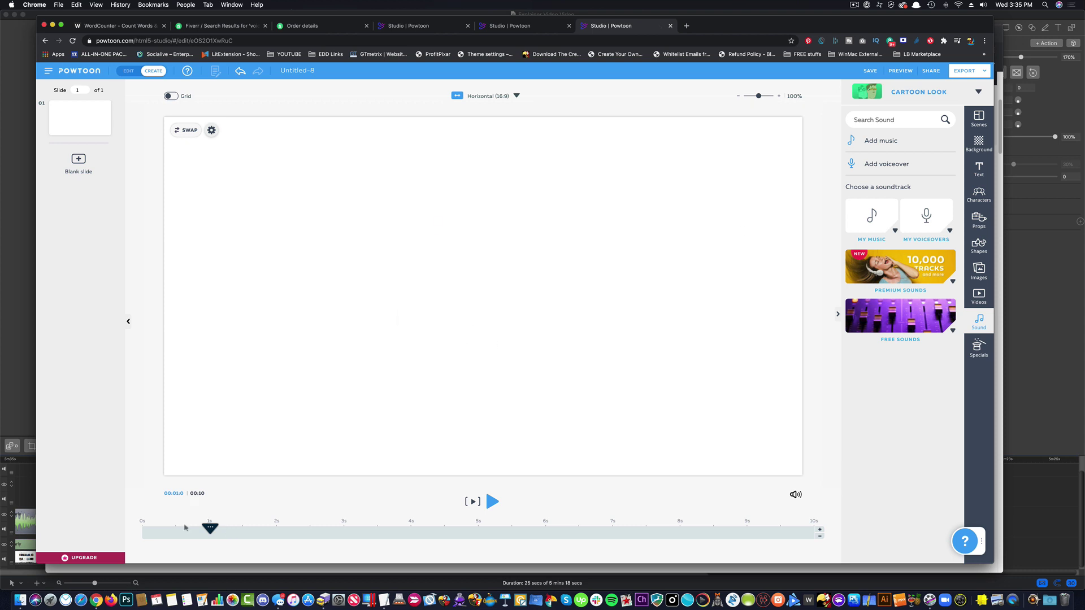
# Move the playhead back to 0 seconds and play the blank slide to hear the voiceover with it
pyautogui.moveTo(214, 529); pyautogui.dragTo(139, 529)
pyautogui.moveTo(94, 128)
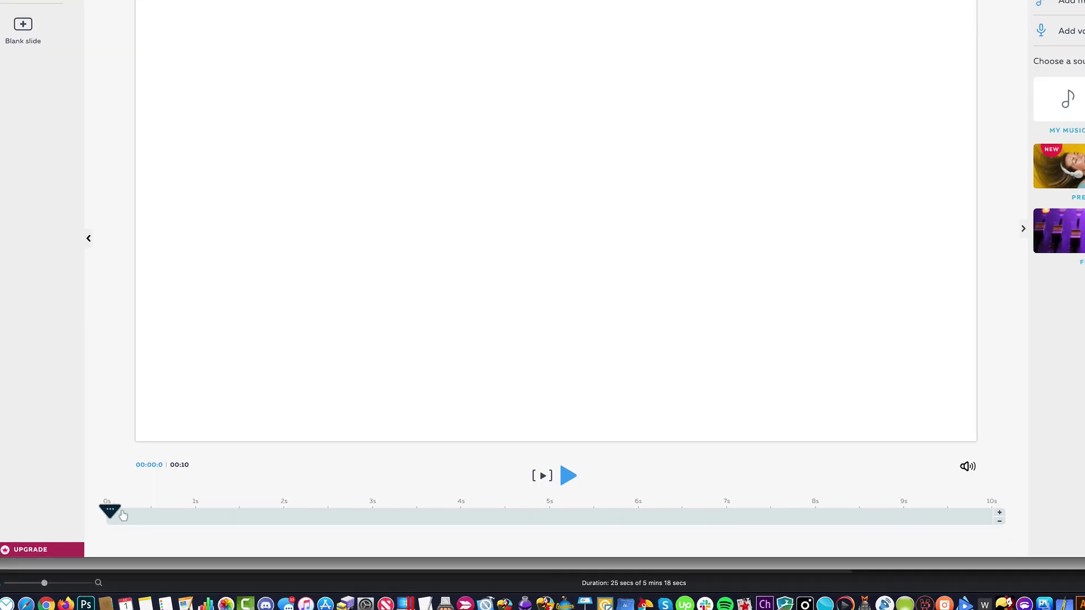
pyautogui.moveTo(142, 530); pyautogui.dragTo(227, 533)
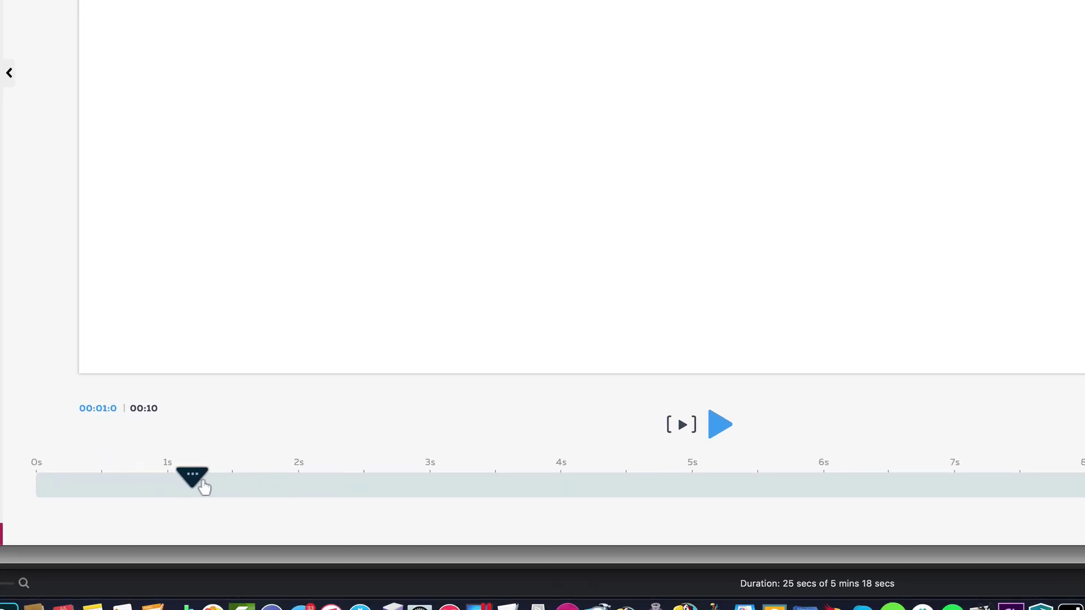
pyautogui.moveTo(203, 487); pyautogui.dragTo(36, 480)
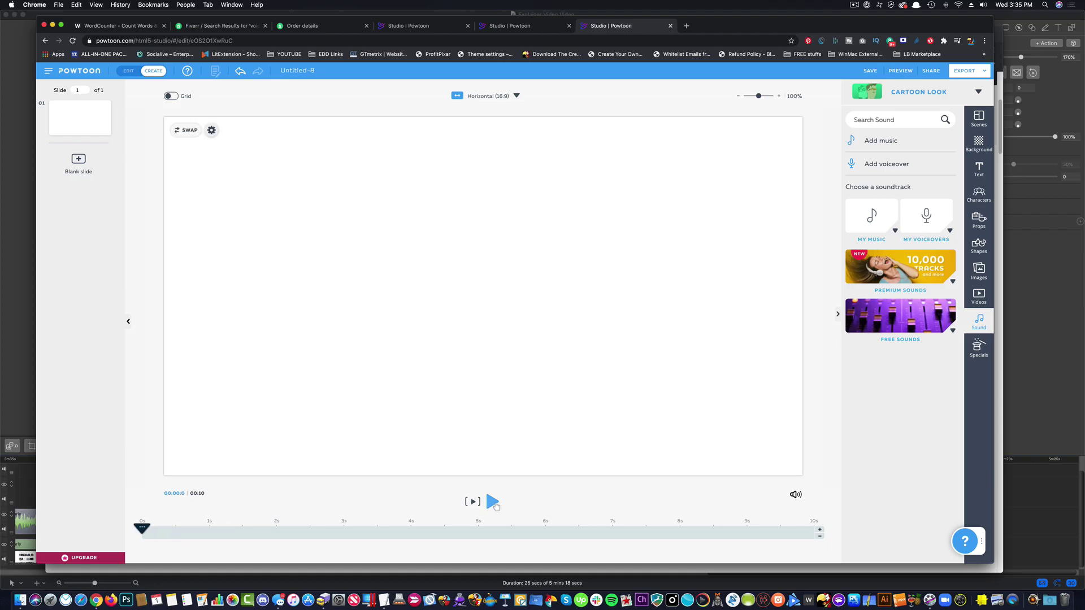
pyautogui.click(493, 503)
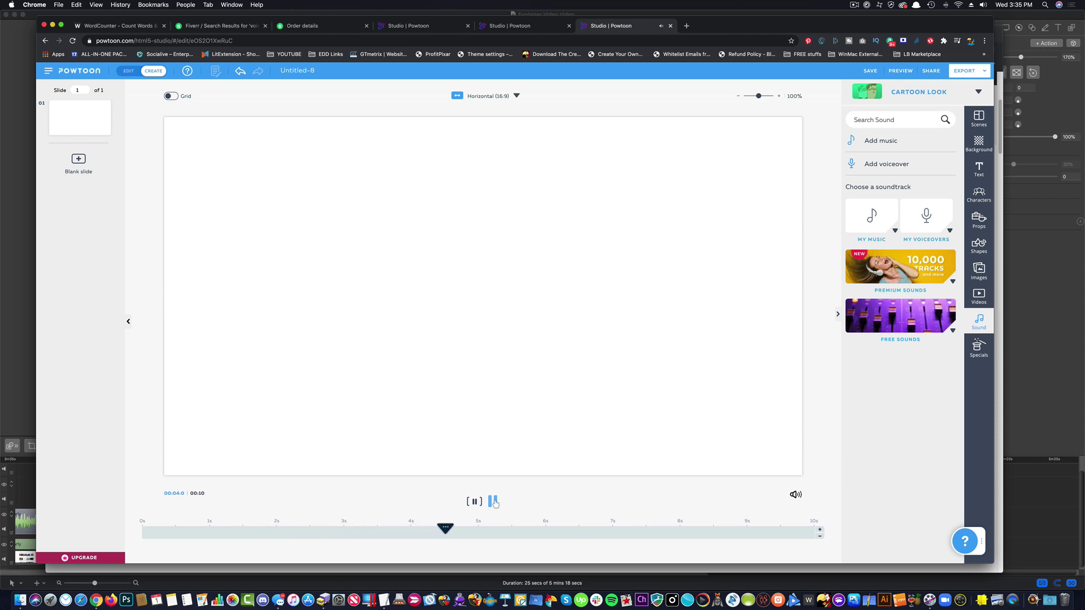
pyautogui.click(493, 502)
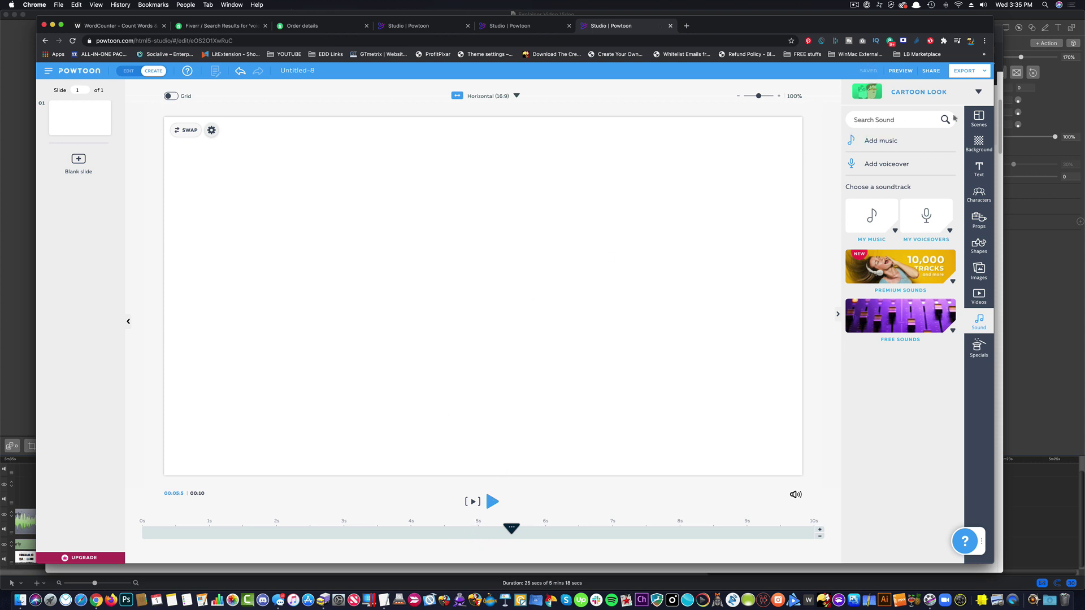
# Browse the Intros, Specifics and Situations scenes and add the Situations scene with a woman at a laptop and an "Enter your text" thought bubble
pyautogui.click(980, 119)
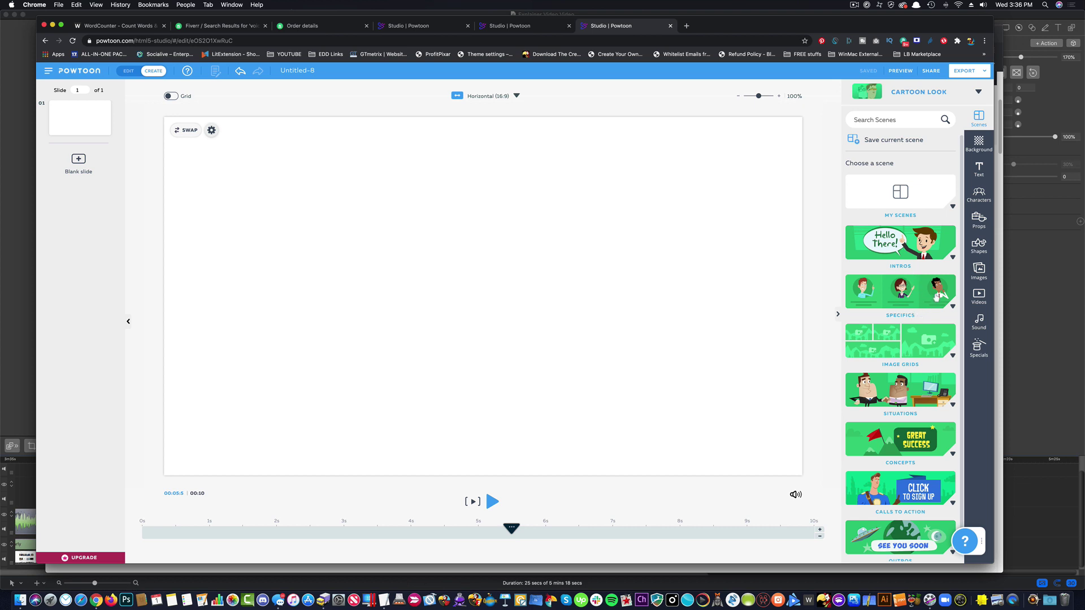
pyautogui.click(907, 250)
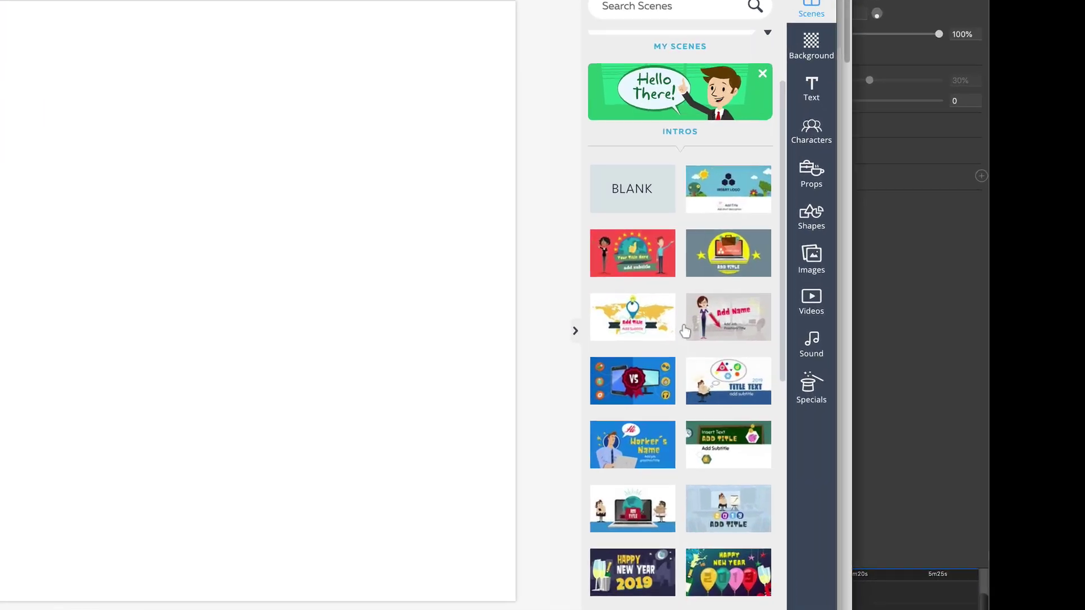
pyautogui.scroll(-3, 903, 314)
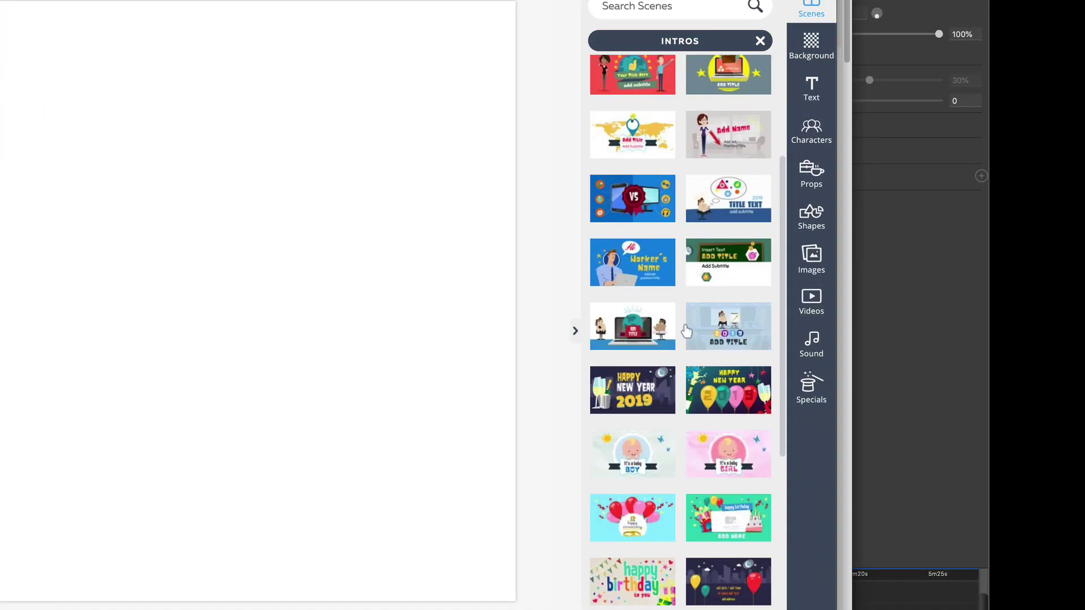
pyautogui.scroll(-10, 686, 330)
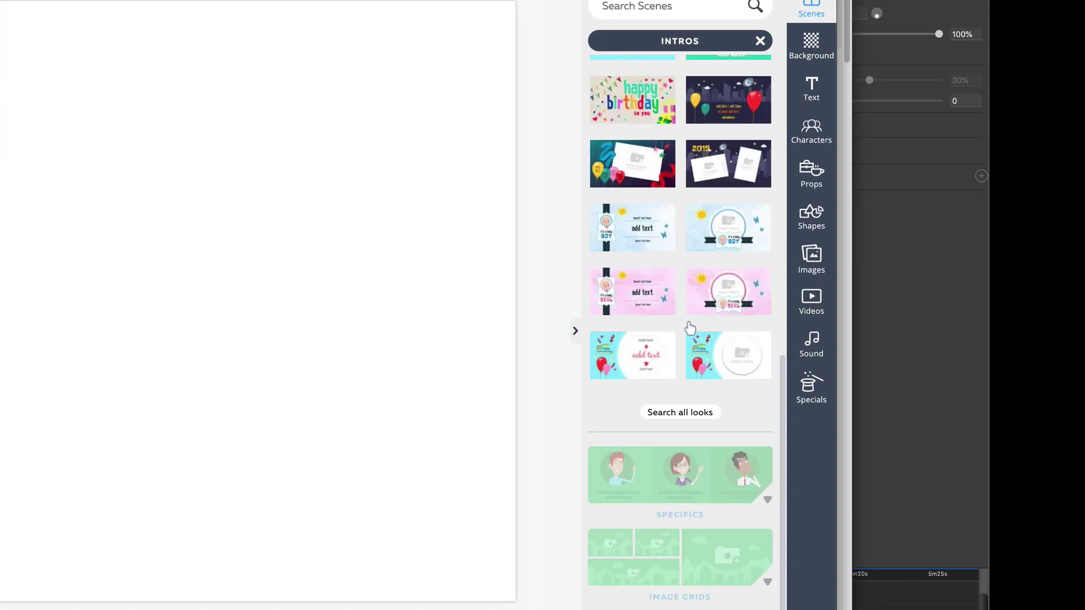
pyautogui.scroll(-4, 689, 327)
pyautogui.click(674, 279)
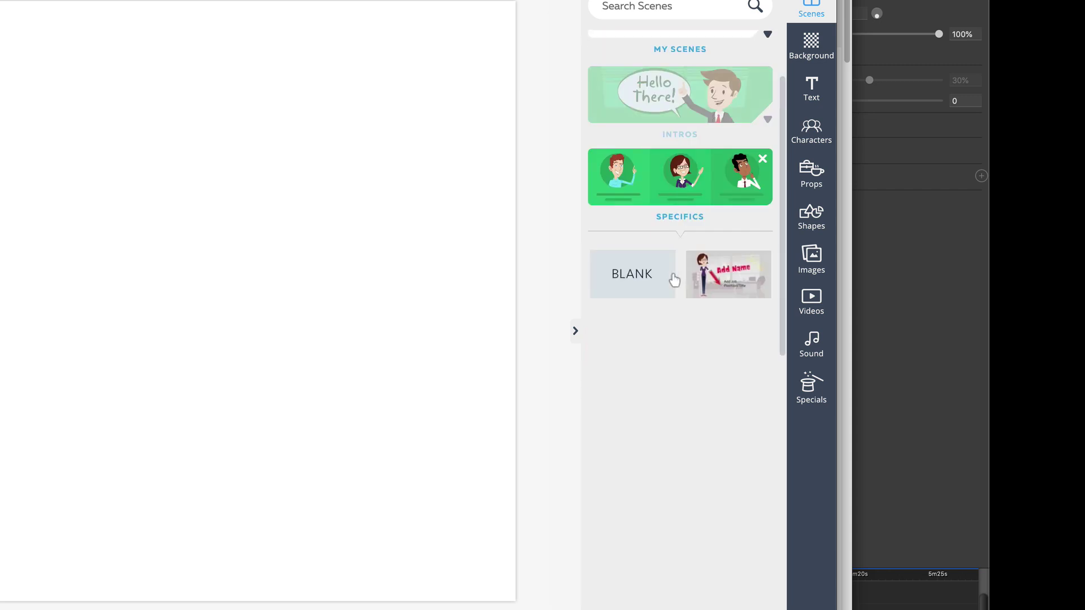
pyautogui.scroll(-10, 673, 435)
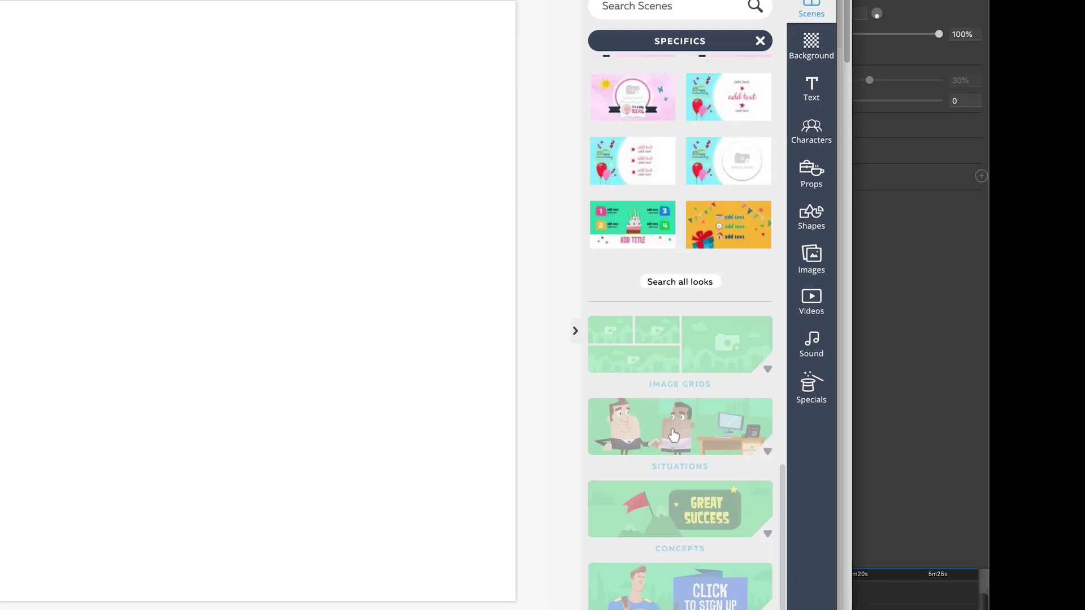
pyautogui.click(674, 435)
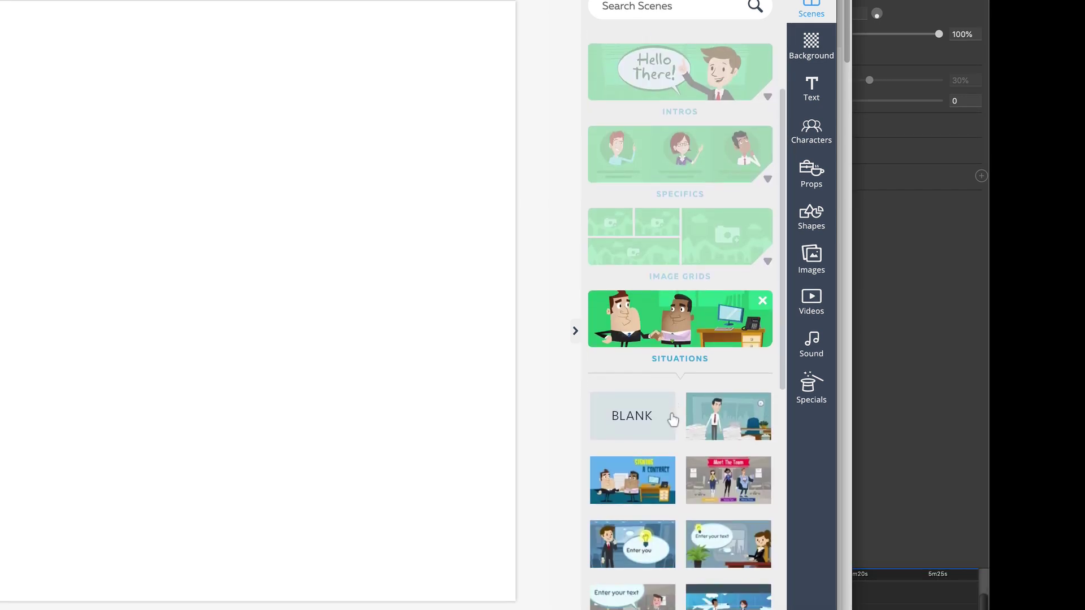
pyautogui.scroll(-2, 674, 420)
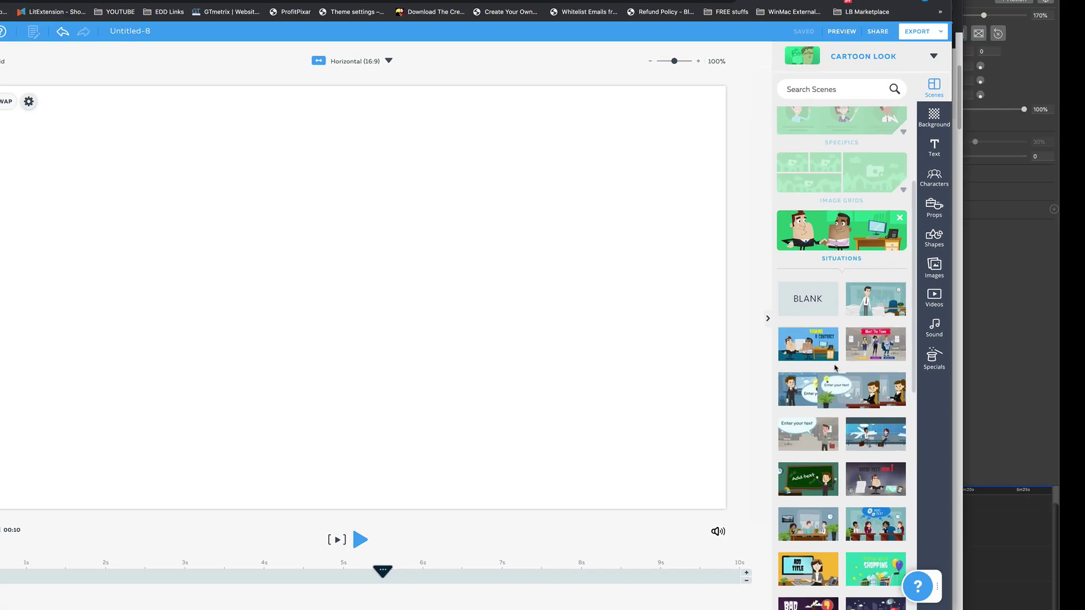
pyautogui.moveTo(732, 440); pyautogui.dragTo(0, 268)
pyautogui.moveTo(488, 276); pyautogui.dragTo(489, 274)
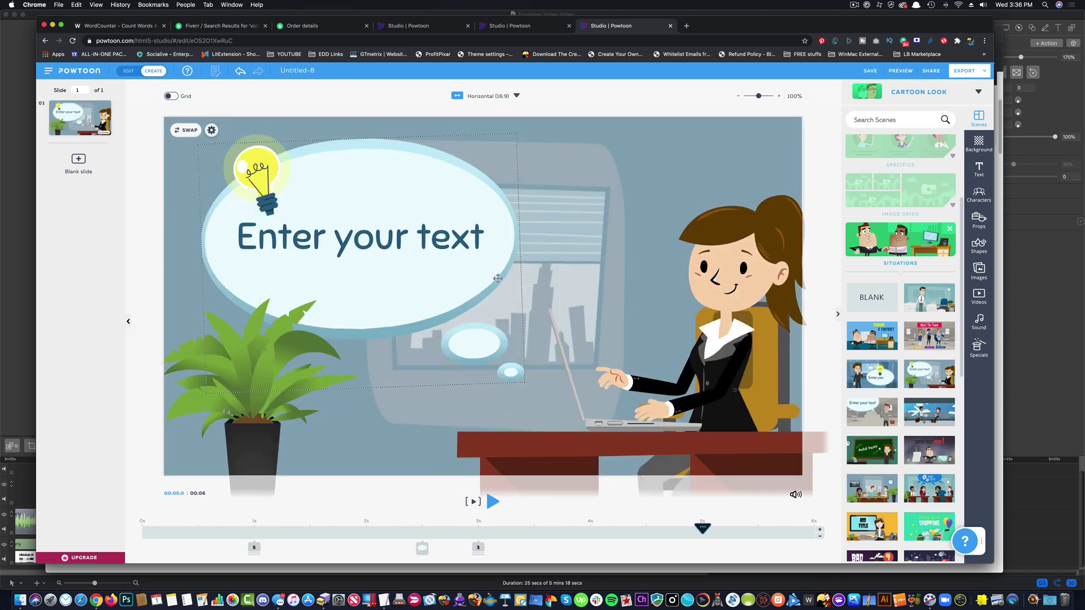
# Play the new office scene from 0 seconds with the voiceover, stop it and return the playhead to the start
pyautogui.moveTo(702, 528); pyautogui.dragTo(142, 529)
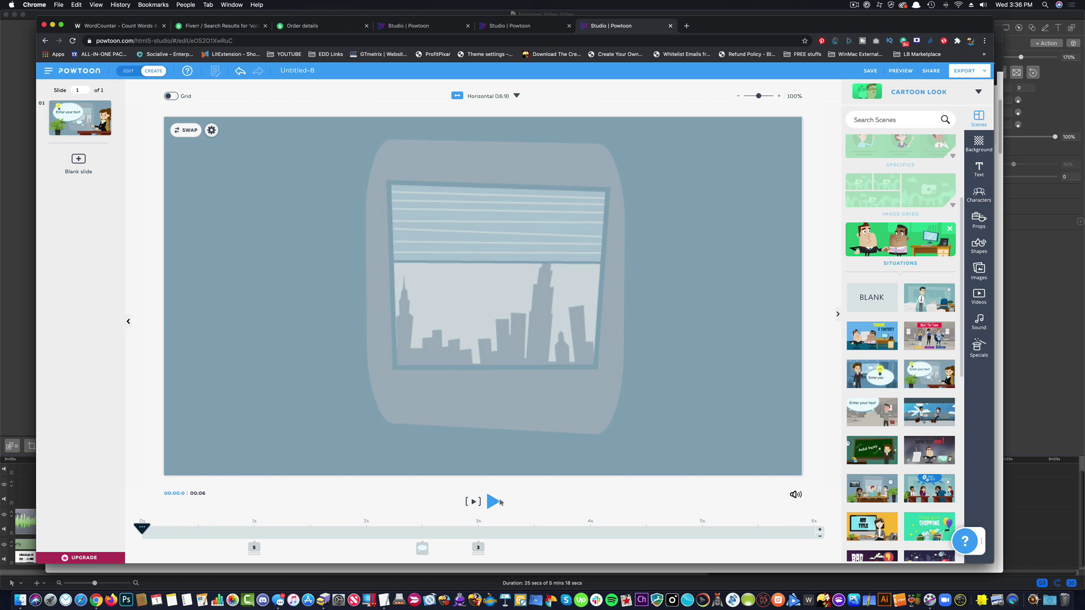
pyautogui.click(490, 502)
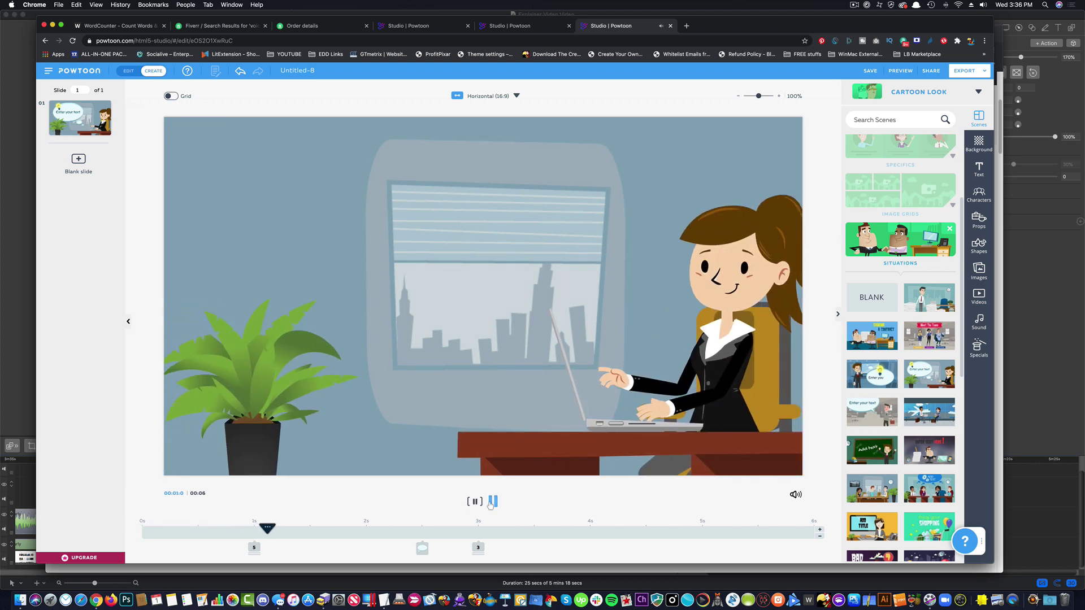
pyautogui.click(491, 502)
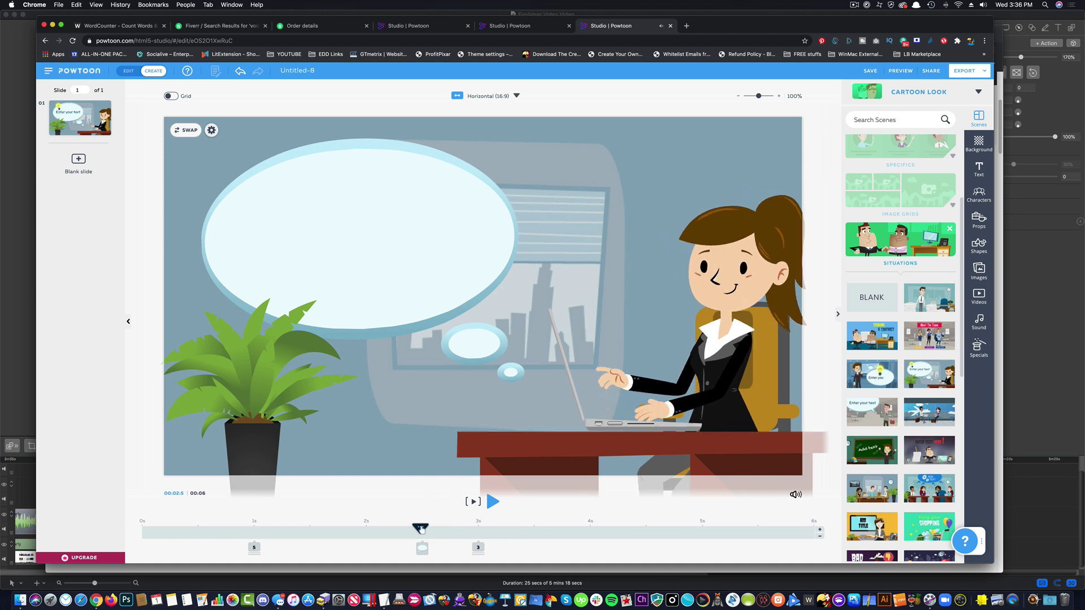
pyautogui.moveTo(419, 530); pyautogui.dragTo(142, 530)
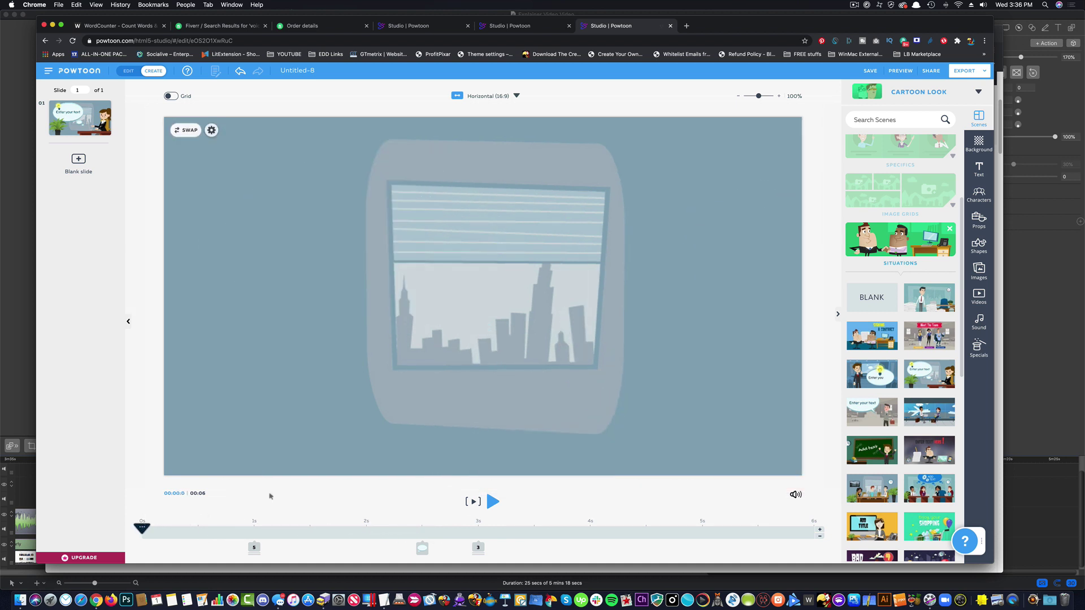
# Play the woman-at-laptop scene with the voiceover, replay it from 2 seconds, and set the playhead at 3 seconds
pyautogui.click(490, 504)
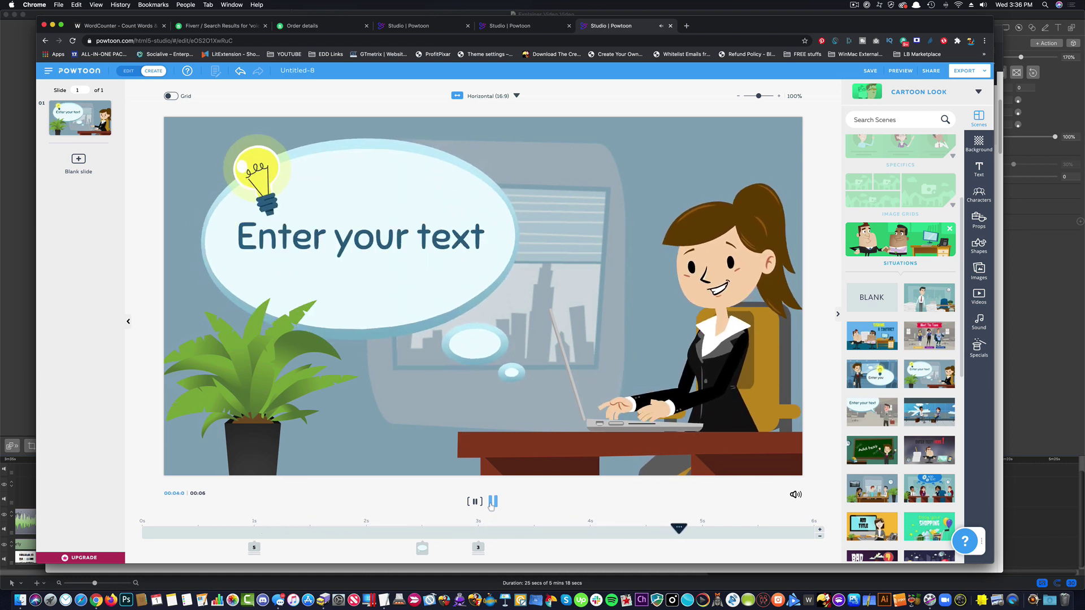
pyautogui.click(491, 502)
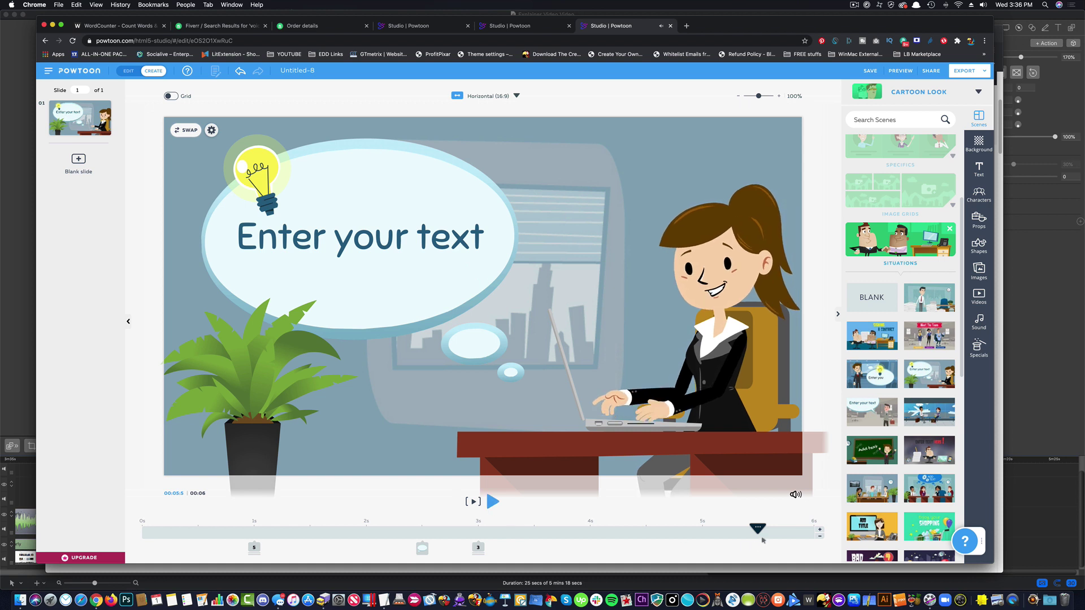
pyautogui.moveTo(757, 531); pyautogui.dragTo(365, 528)
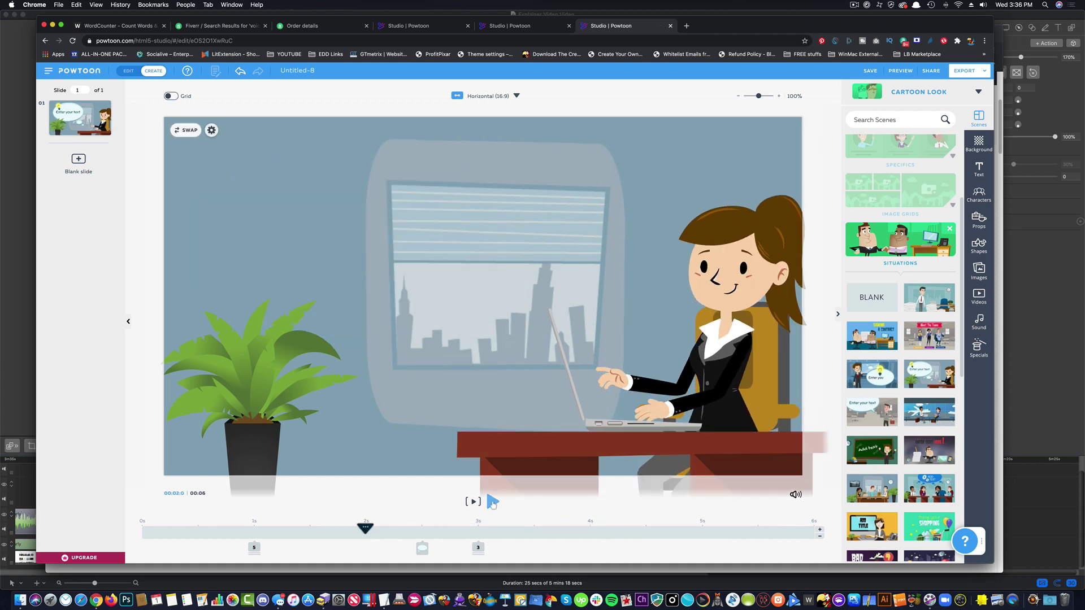
pyautogui.click(492, 502)
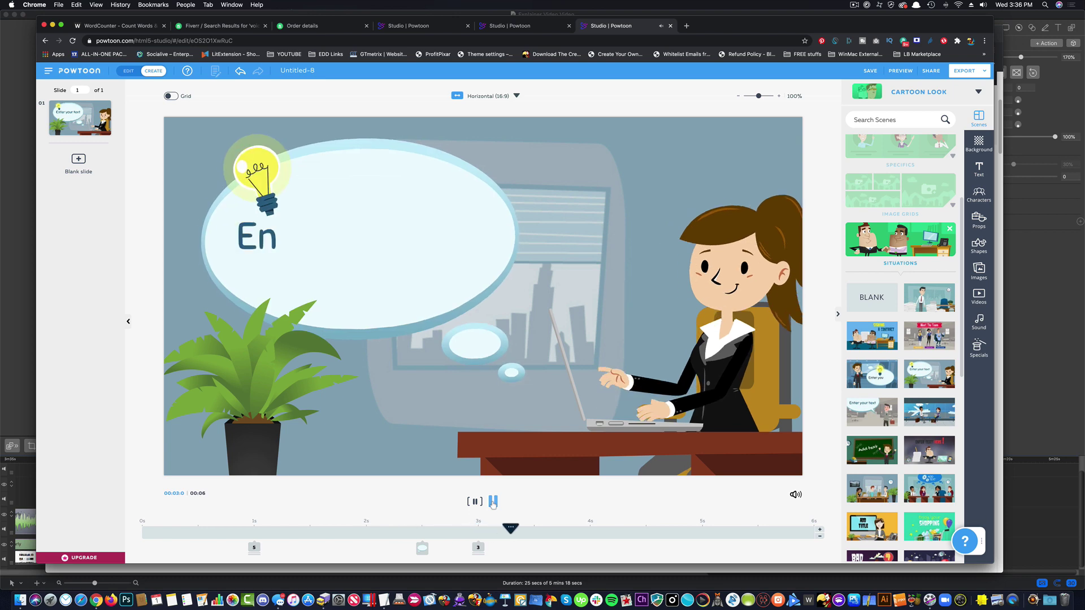
pyautogui.click(491, 501)
pyautogui.moveTo(589, 528); pyautogui.dragTo(485, 530)
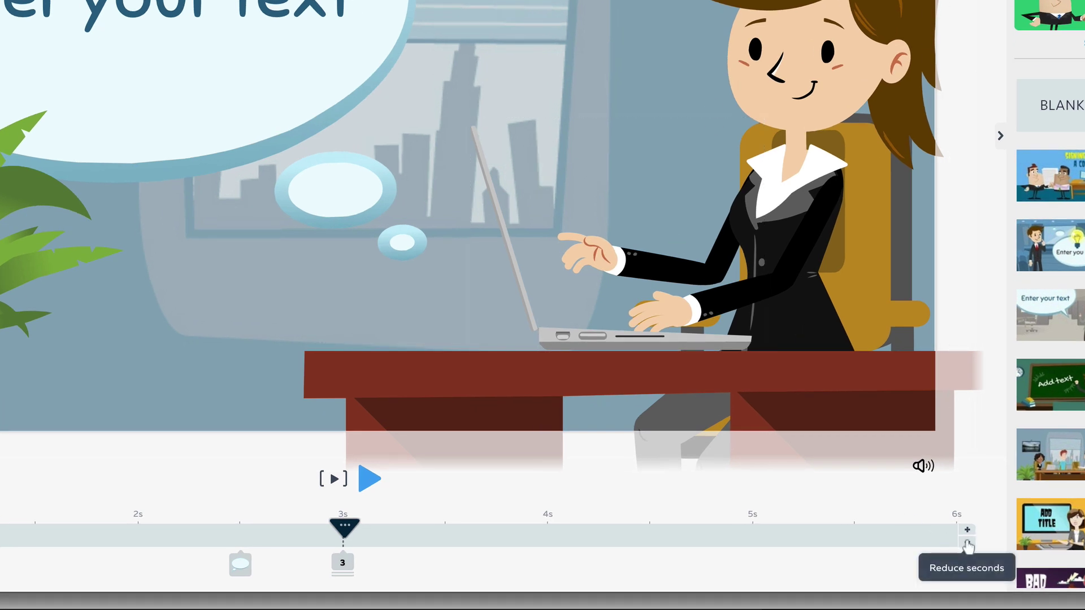
# Shorten the woman-at-laptop slide to 3 seconds
pyautogui.click(967, 544)
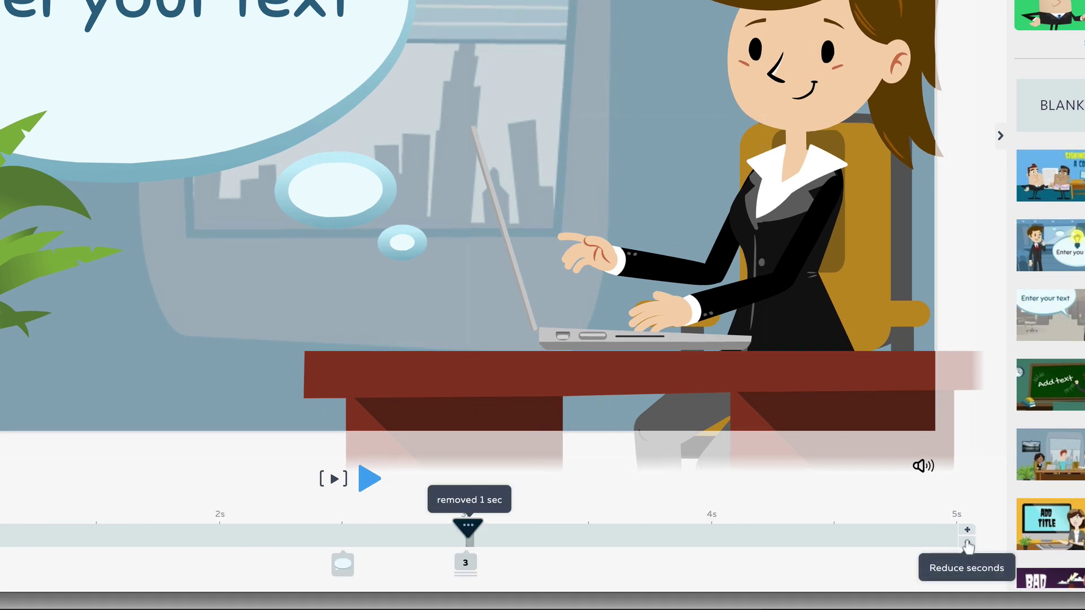
pyautogui.click(968, 544)
pyautogui.click(967, 543)
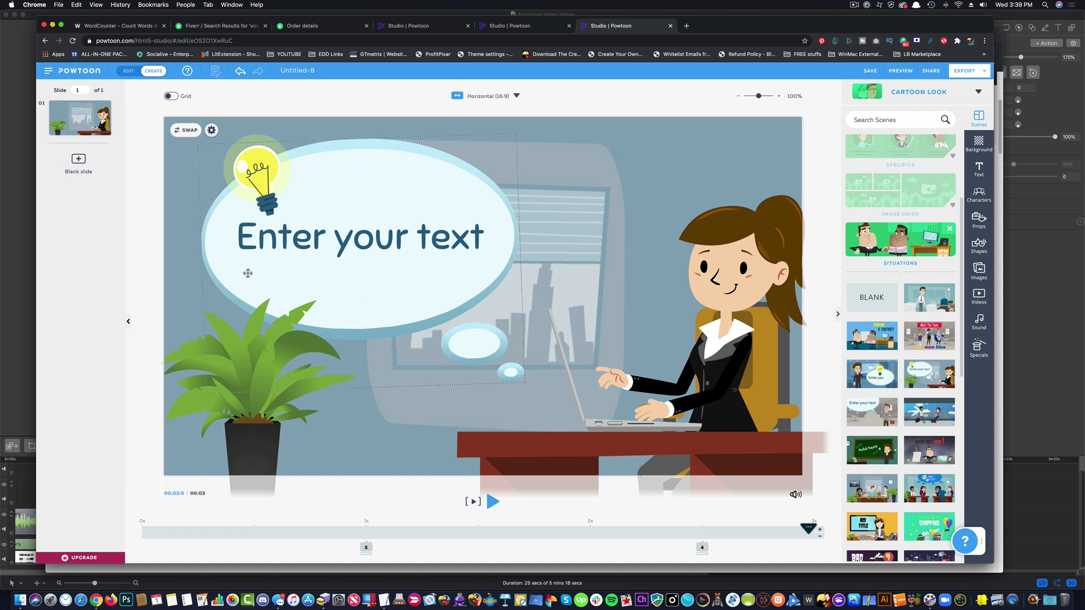
# Add a blank second slide and play it from its beginning to hear the voiceover that runs over it
pyautogui.click(79, 160)
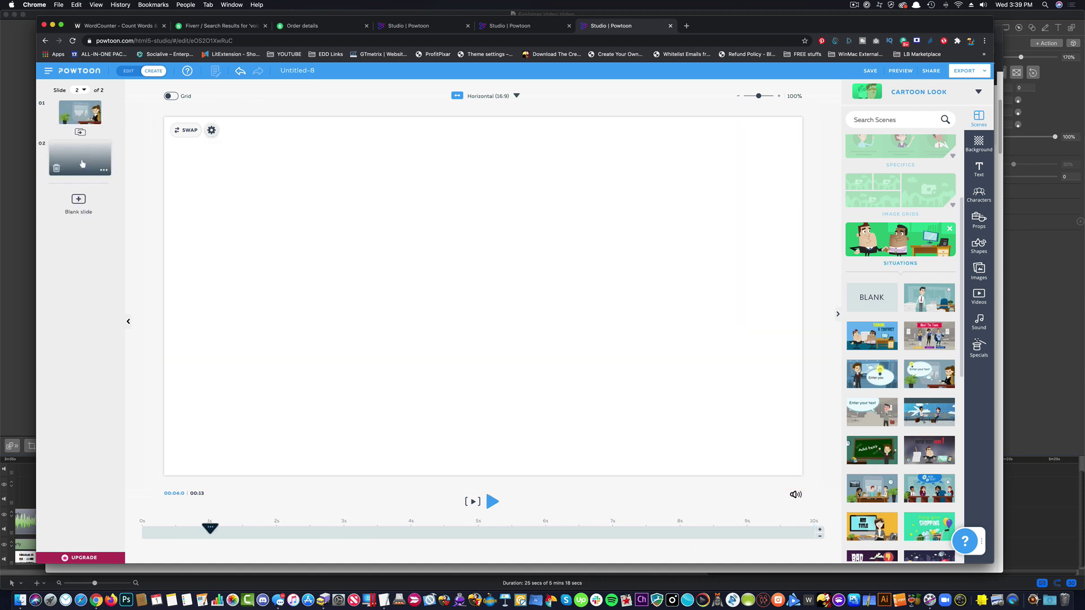
pyautogui.scroll(-2, 938, 314)
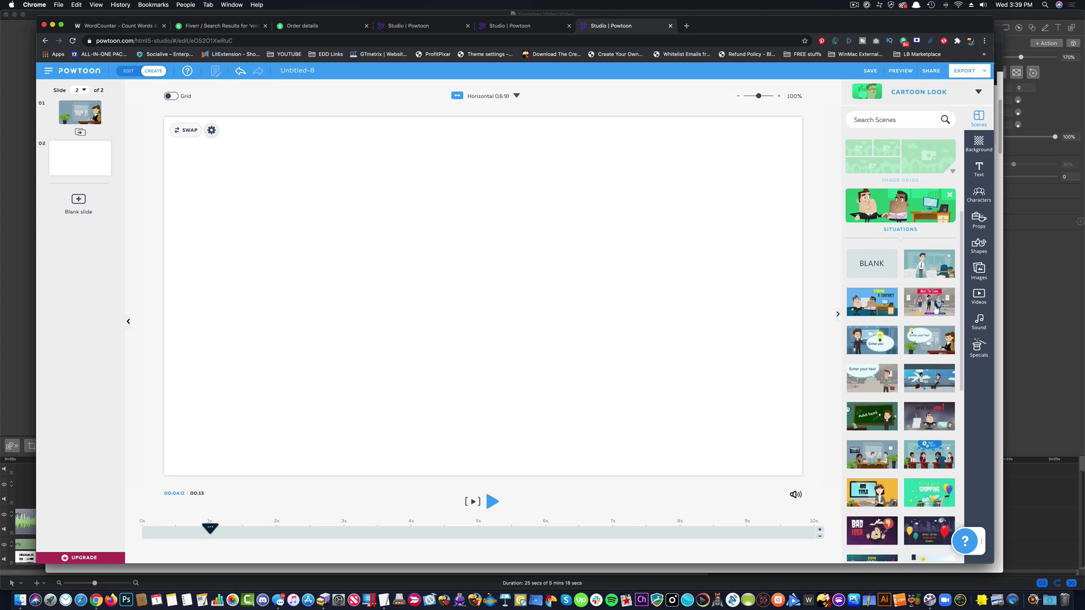
pyautogui.scroll(5, 938, 310)
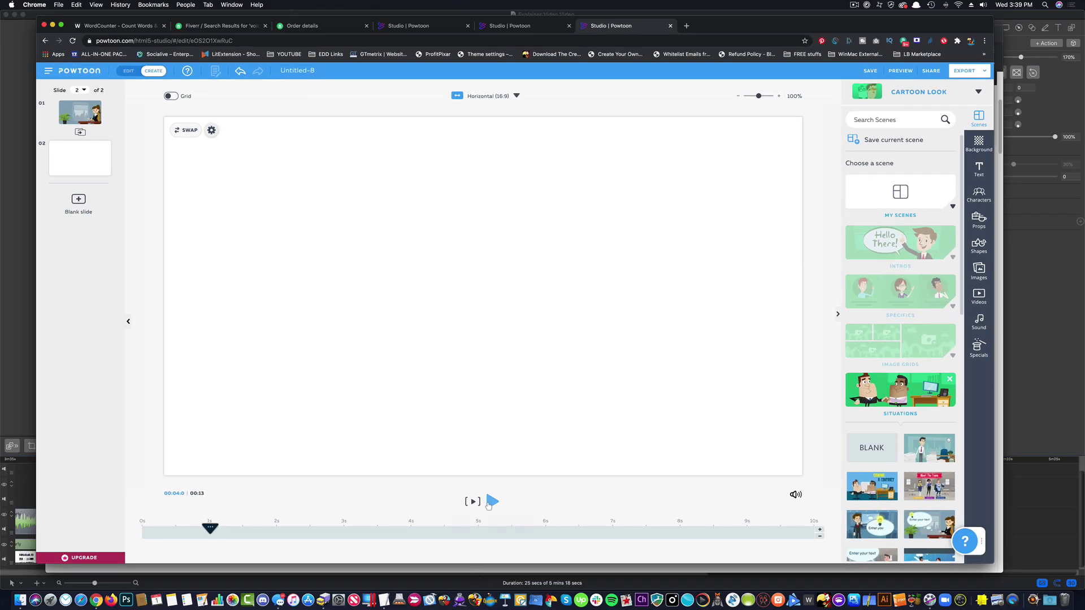
pyautogui.moveTo(210, 528); pyautogui.dragTo(142, 528)
pyautogui.click(492, 502)
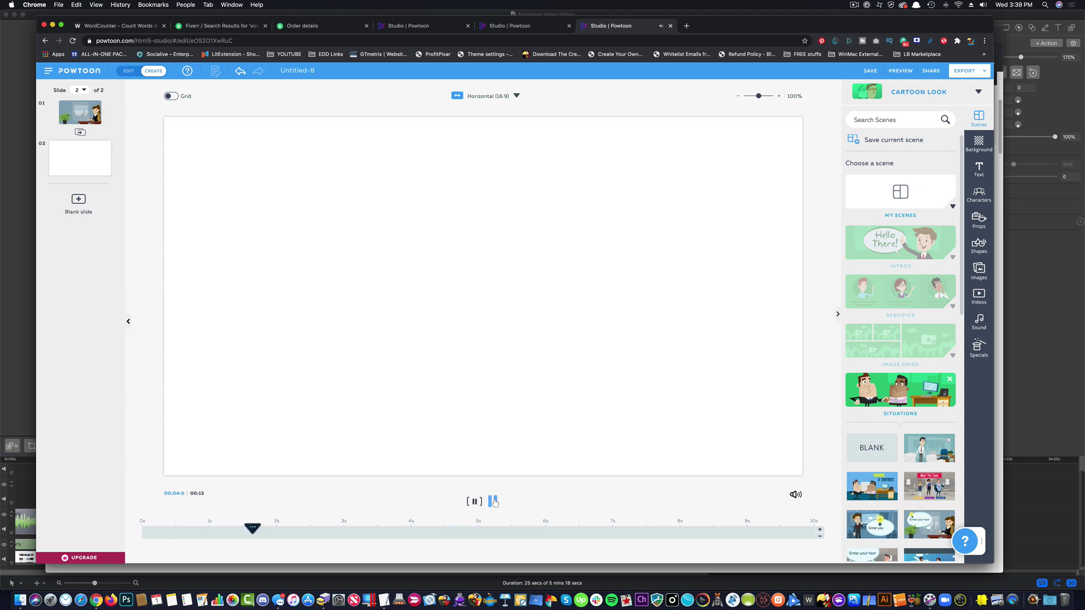
pyautogui.click(493, 501)
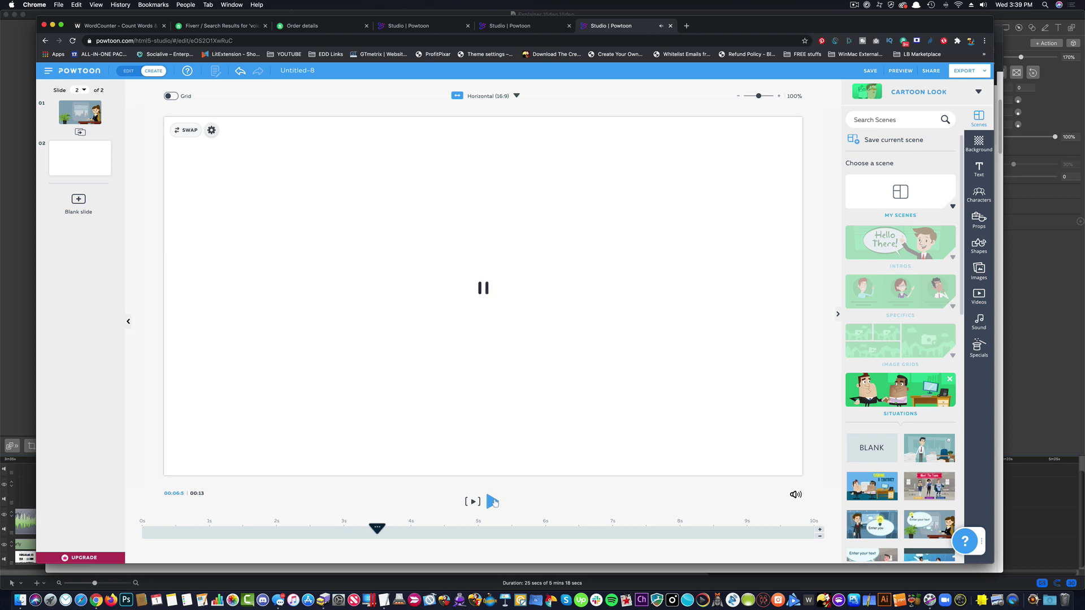
# Place the Situations scene with the standing office man on slide 2 and play its later part with the voiceover
pyautogui.scroll(-2, 930, 446)
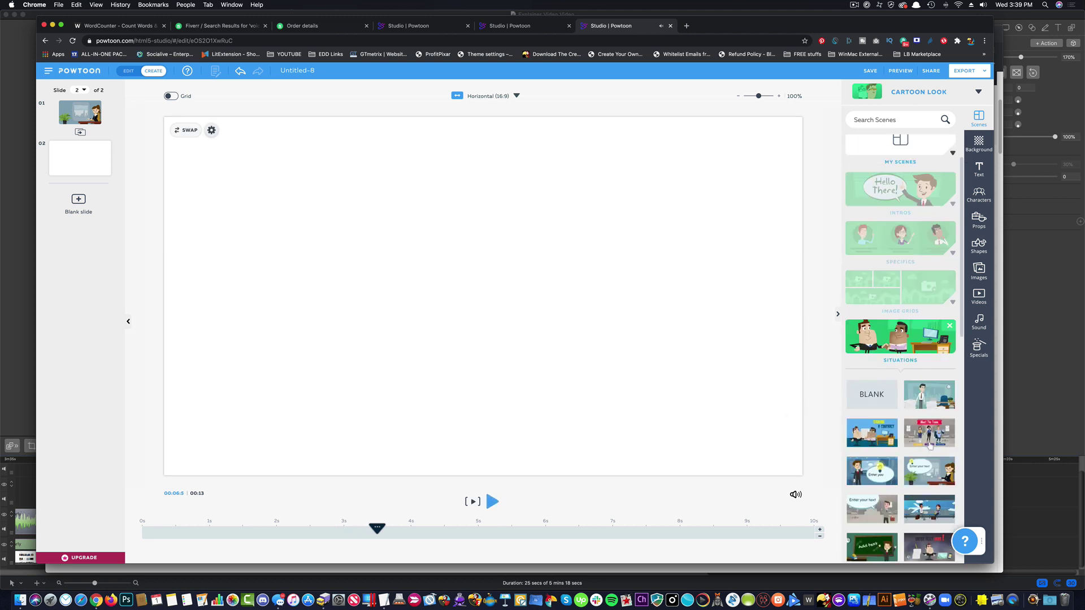
pyautogui.moveTo(933, 395); pyautogui.dragTo(514, 322)
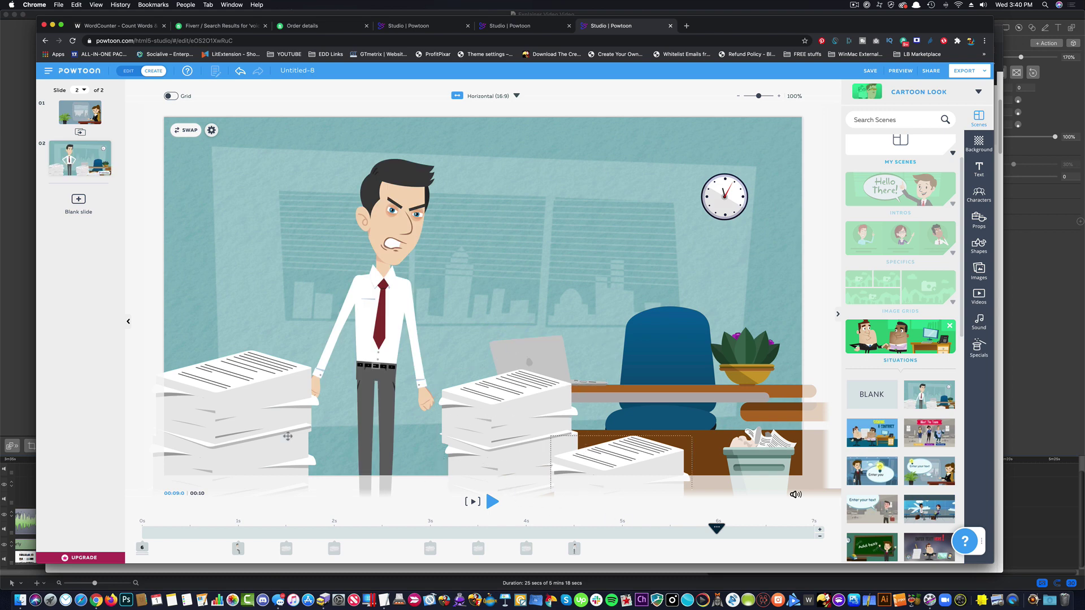
pyautogui.moveTo(716, 529); pyautogui.dragTo(469, 523)
pyautogui.click(493, 502)
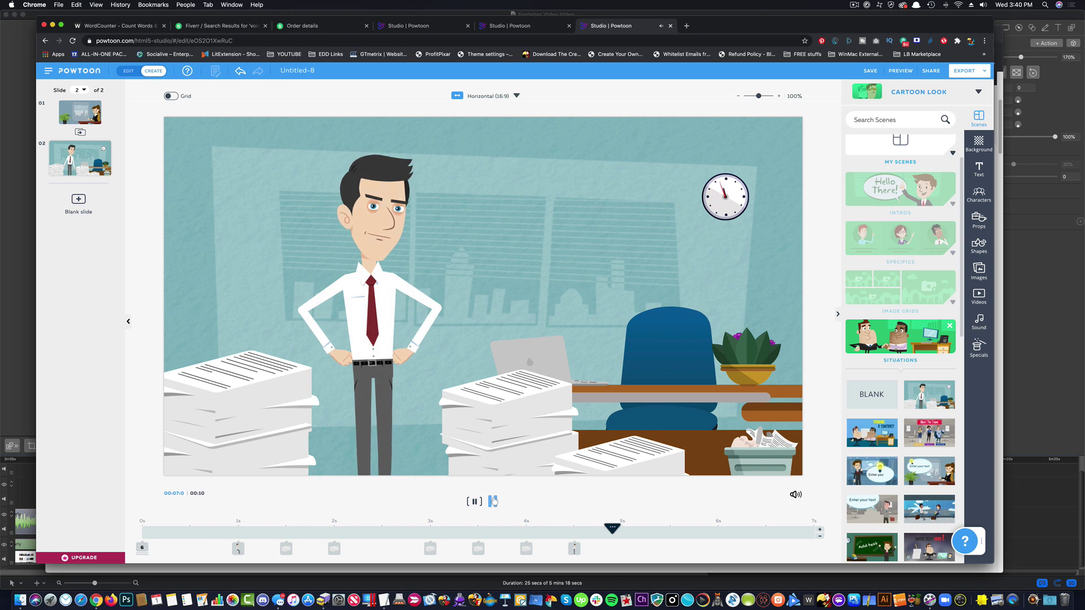
pyautogui.click(494, 501)
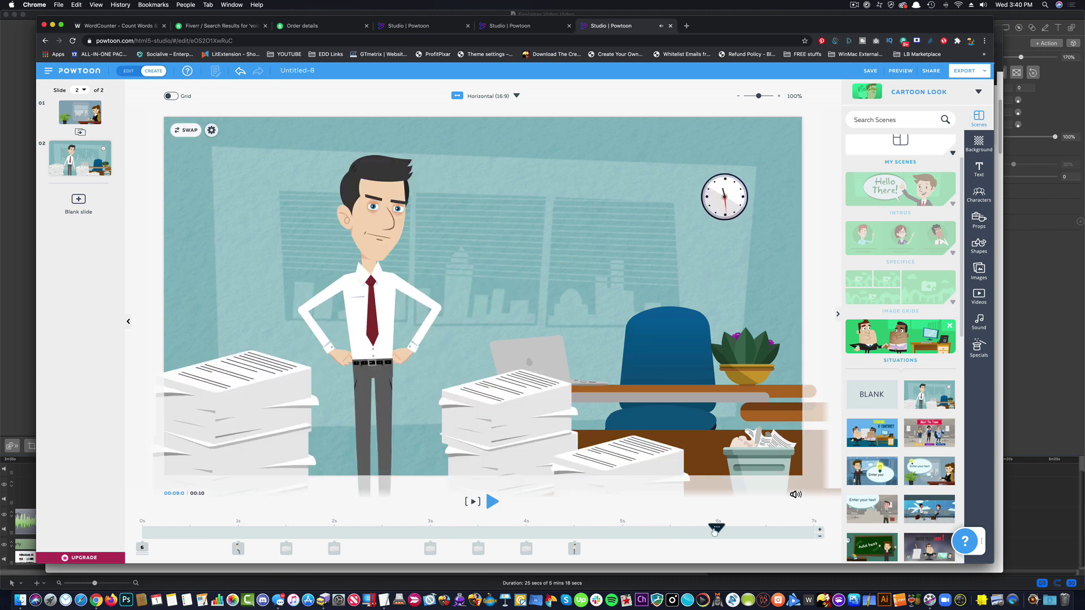
pyautogui.moveTo(714, 529); pyautogui.dragTo(622, 528)
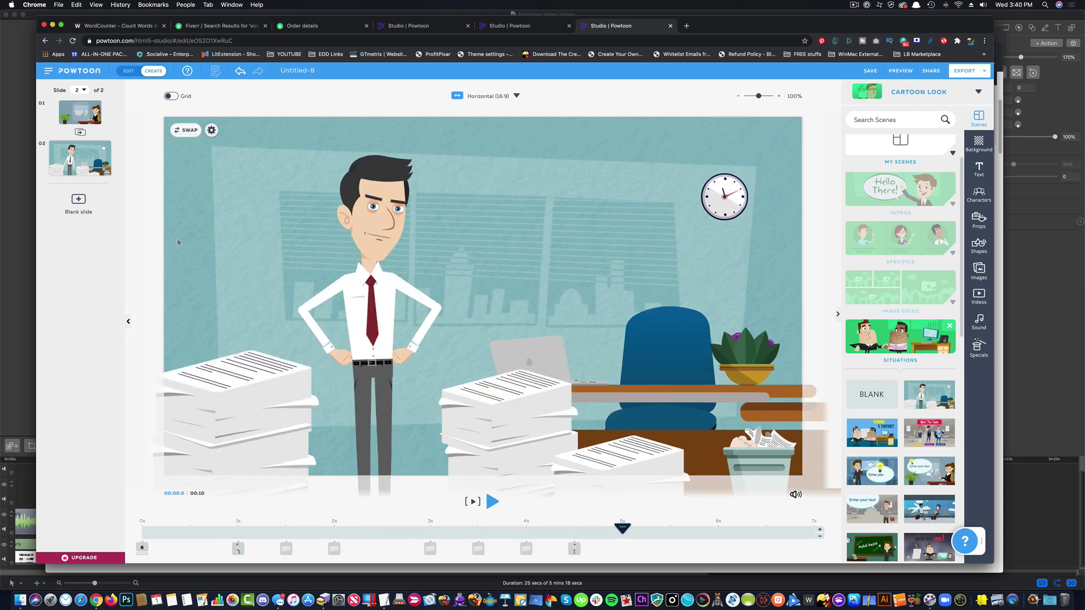
# Delete the first slide with the woman at the laptop and the thought bubble
pyautogui.click(80, 115)
pyautogui.moveTo(807, 528); pyautogui.dragTo(699, 529)
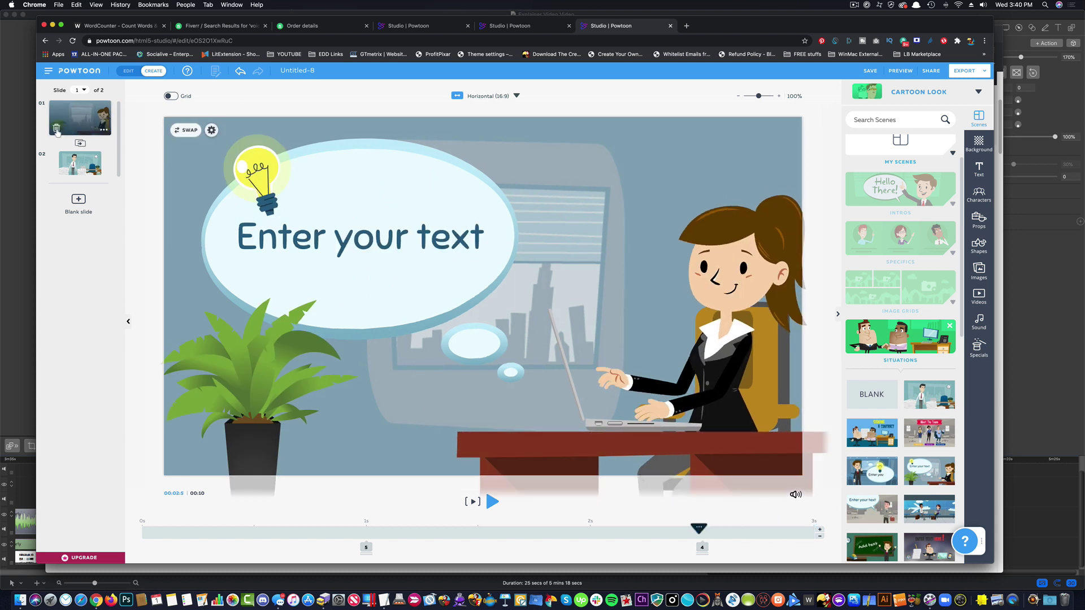
pyautogui.click(56, 129)
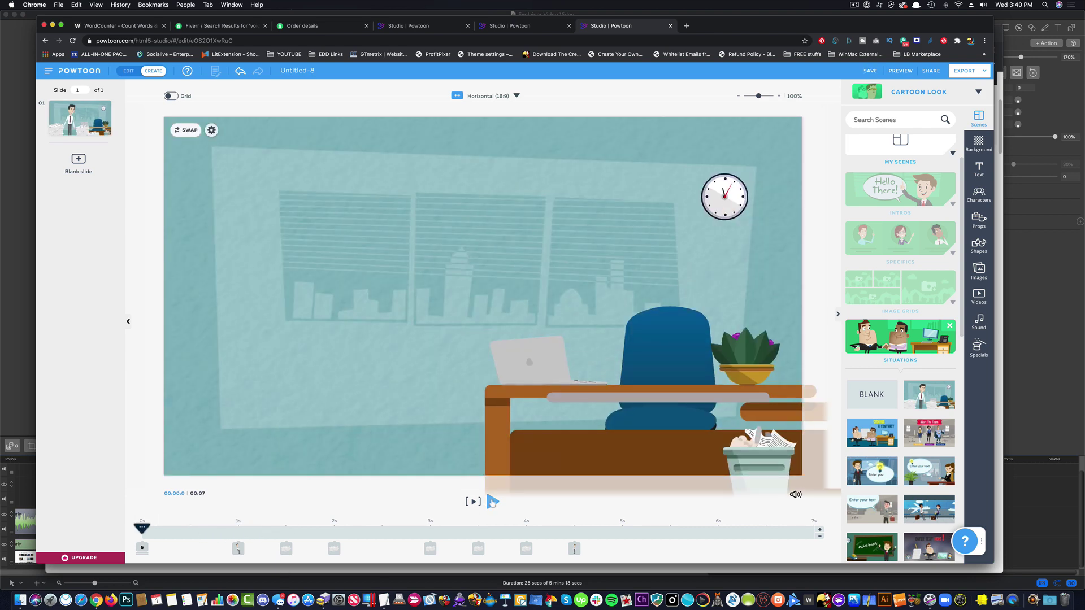
# Play the remaining office-man slide from 0 seconds with the voiceover, pausing midway and stopping near the end
pyautogui.click(491, 502)
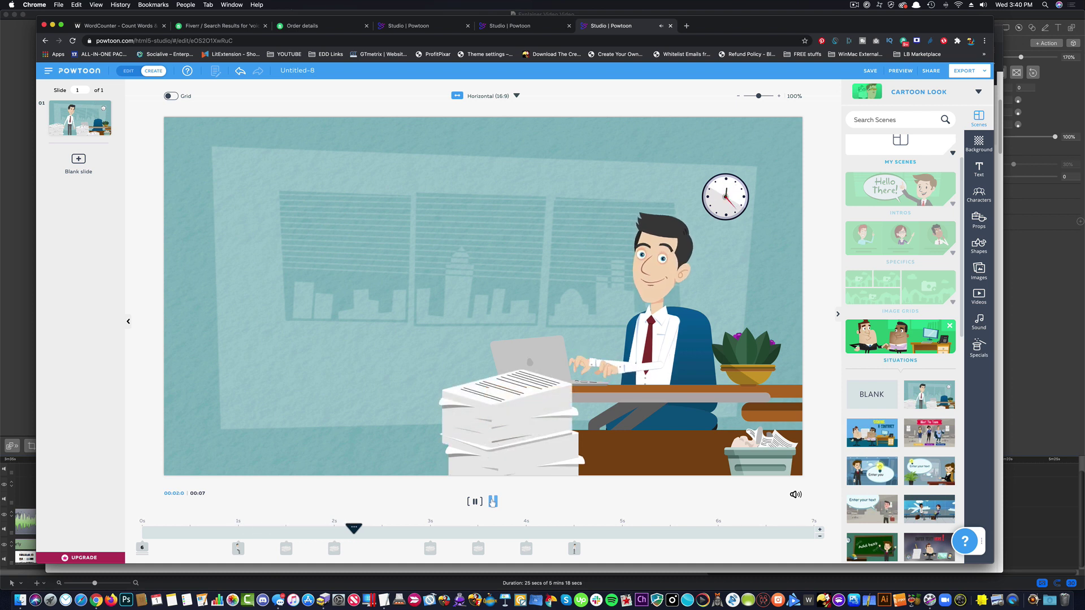
pyautogui.click(492, 501)
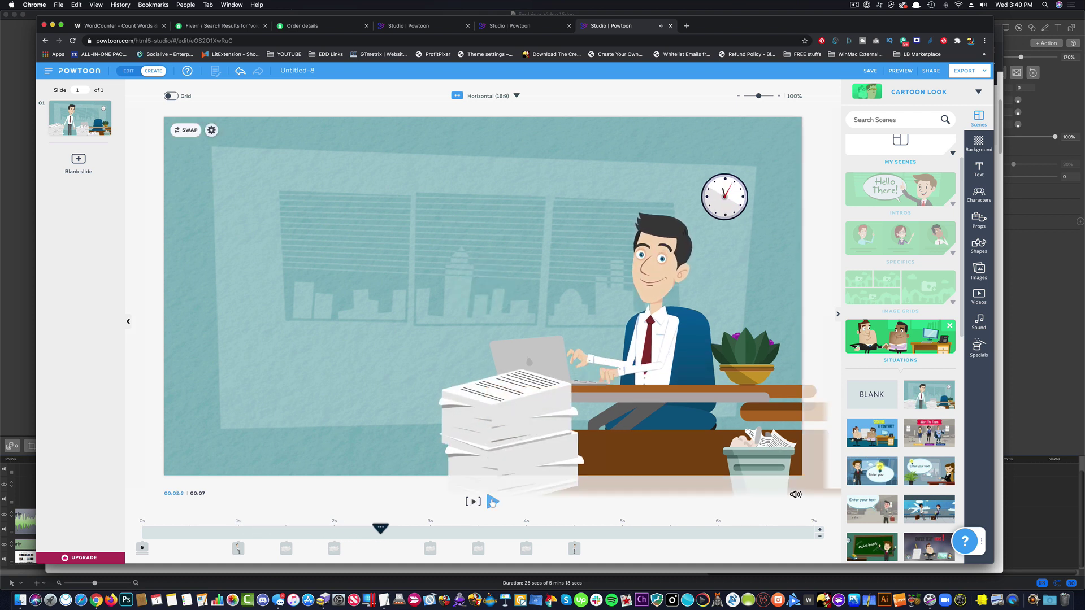
pyautogui.click(492, 501)
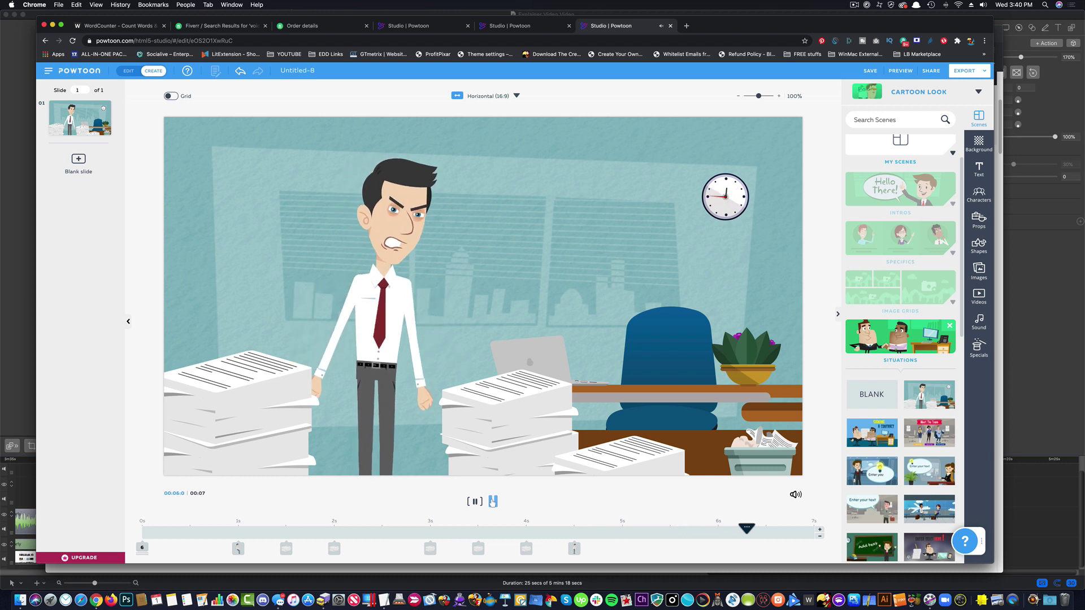
pyautogui.click(492, 501)
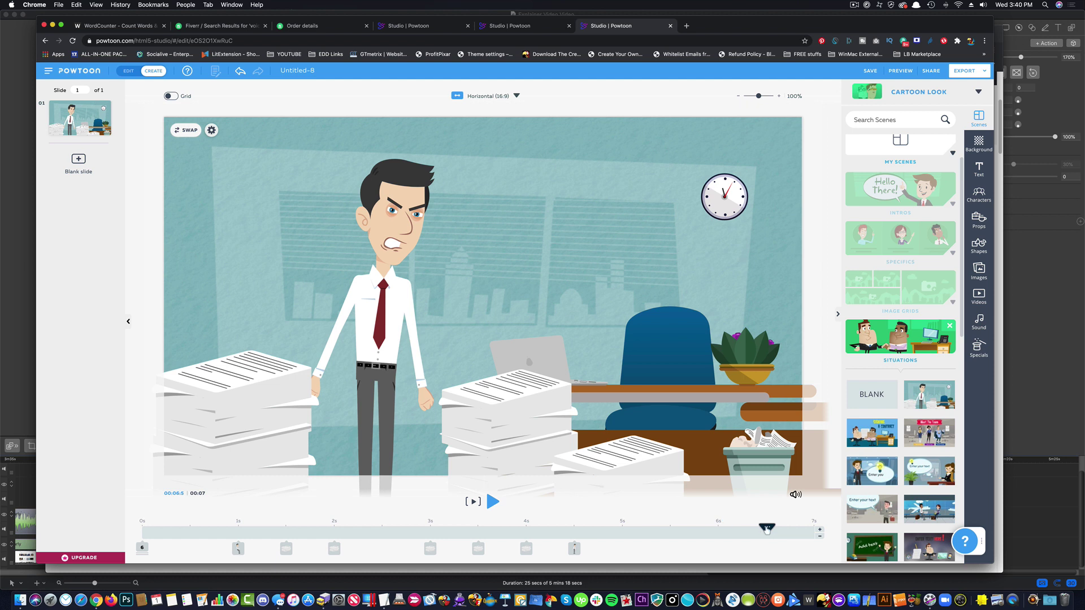
# At 1 second, swap the seated man for the curly-haired woman in a black suit from the Explainer characters, in the Typing pose
pyautogui.moveTo(767, 528); pyautogui.dragTo(239, 529)
pyautogui.click(641, 293)
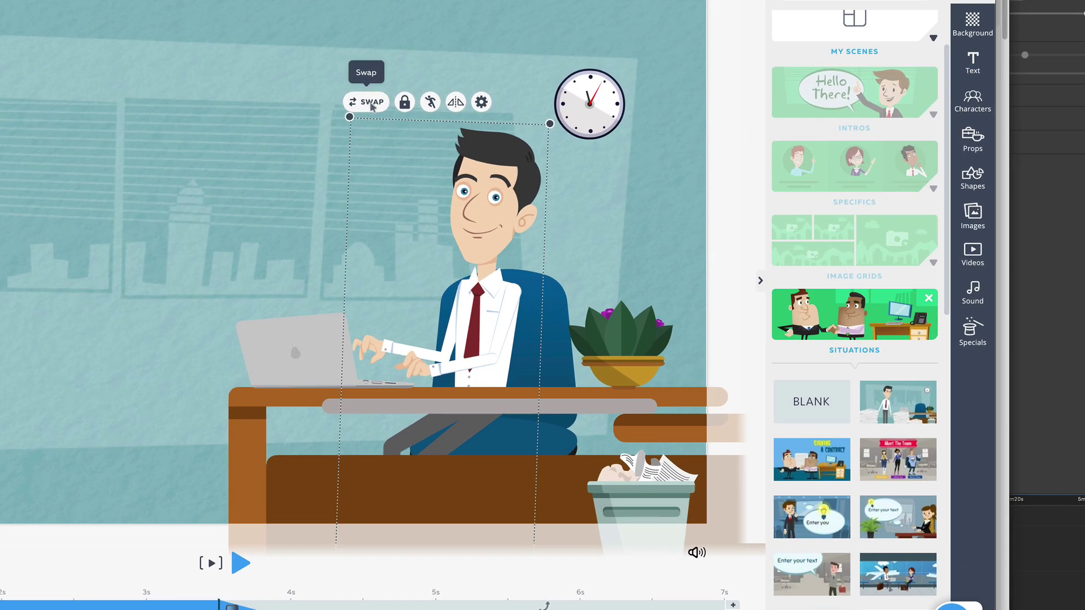
pyautogui.click(577, 195)
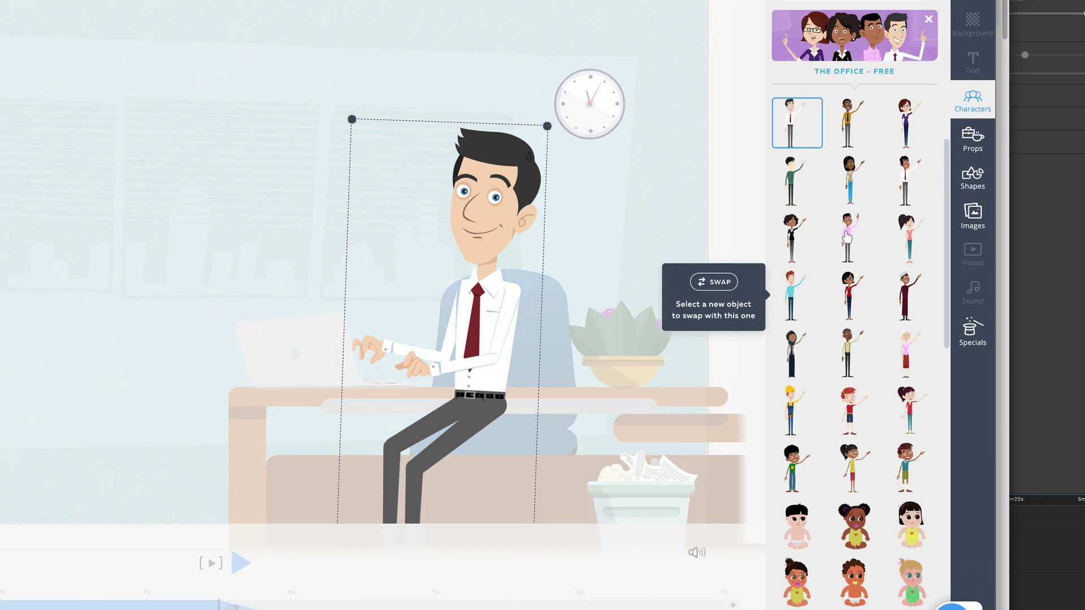
pyautogui.scroll(-10, 847, 237)
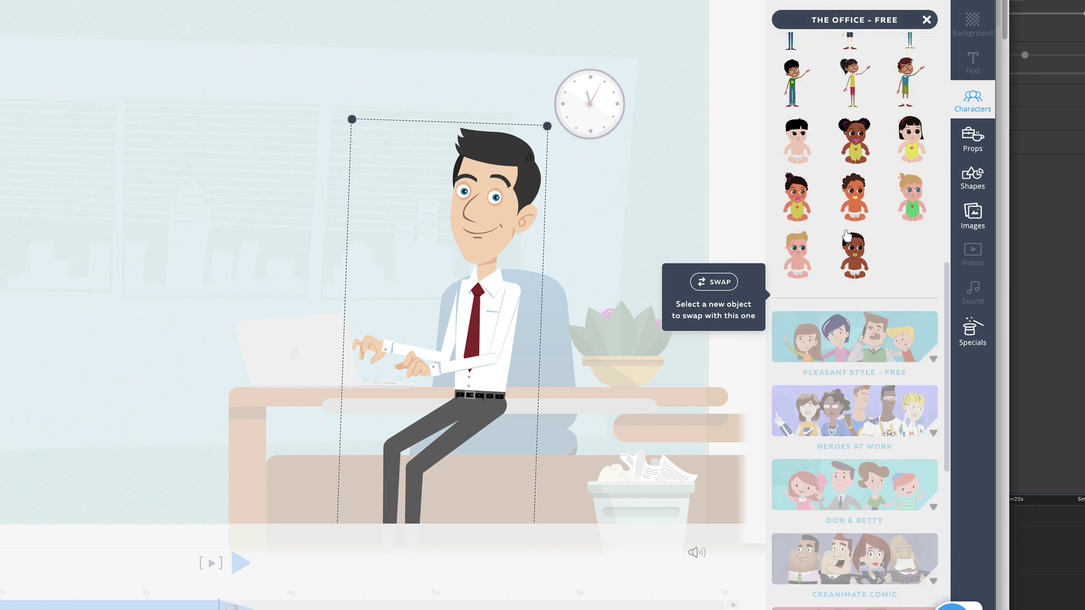
pyautogui.scroll(-10, 846, 236)
pyautogui.click(847, 284)
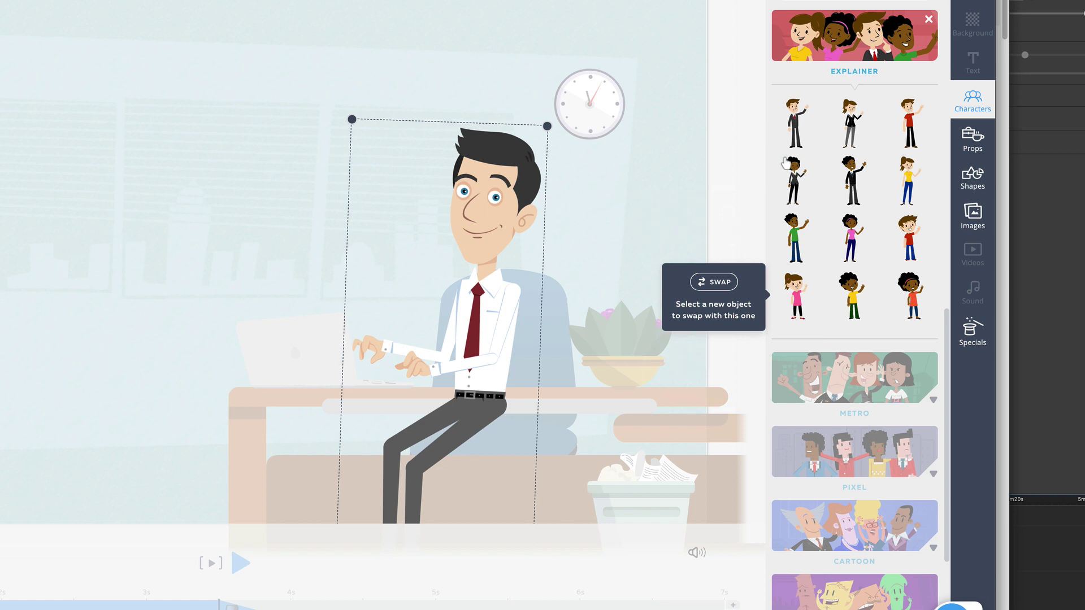
pyautogui.moveTo(793, 170)
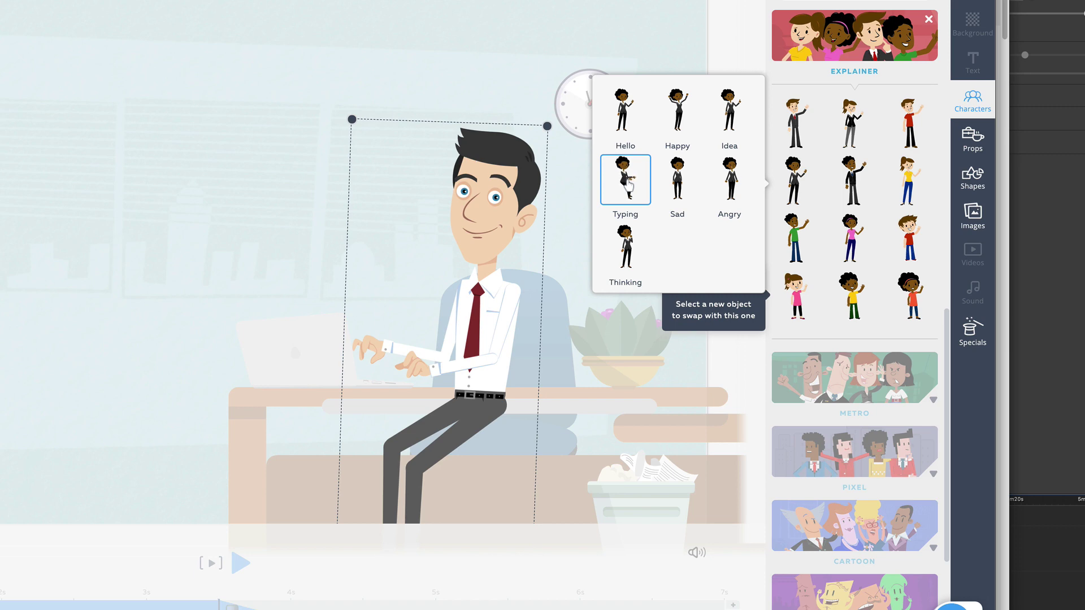
pyautogui.click(629, 184)
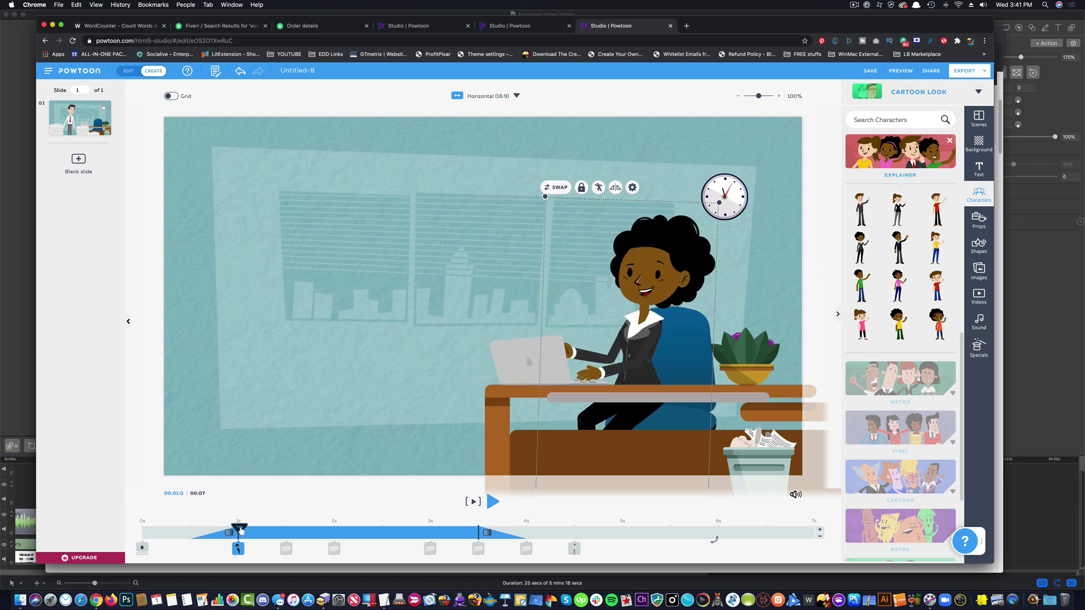
# Deselect the swapped character and play the slide from 0 seconds until the angry standing man appears
pyautogui.click(360, 408)
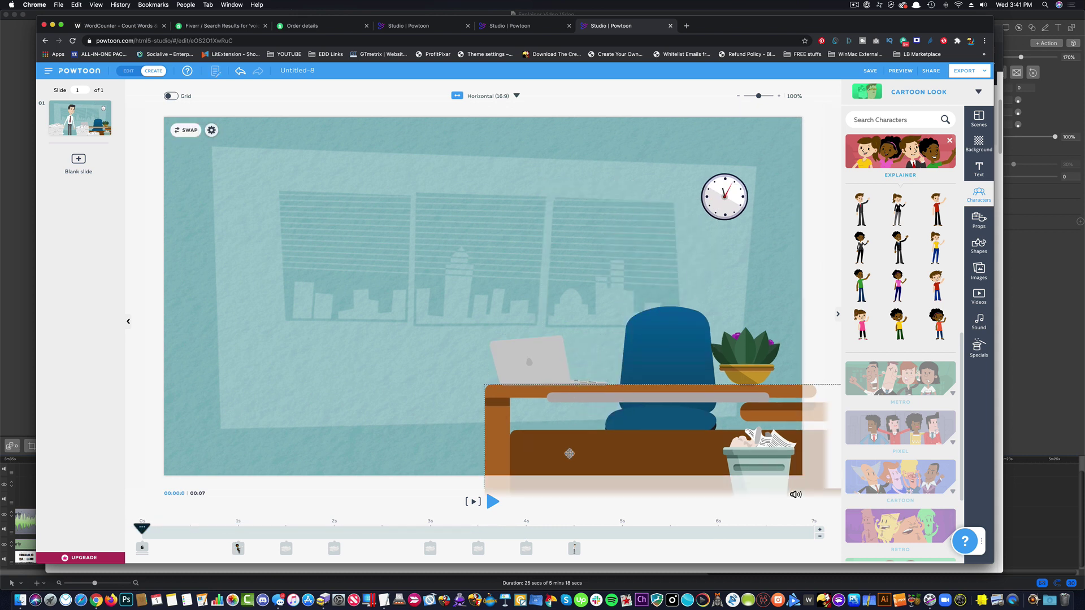
pyautogui.click(491, 502)
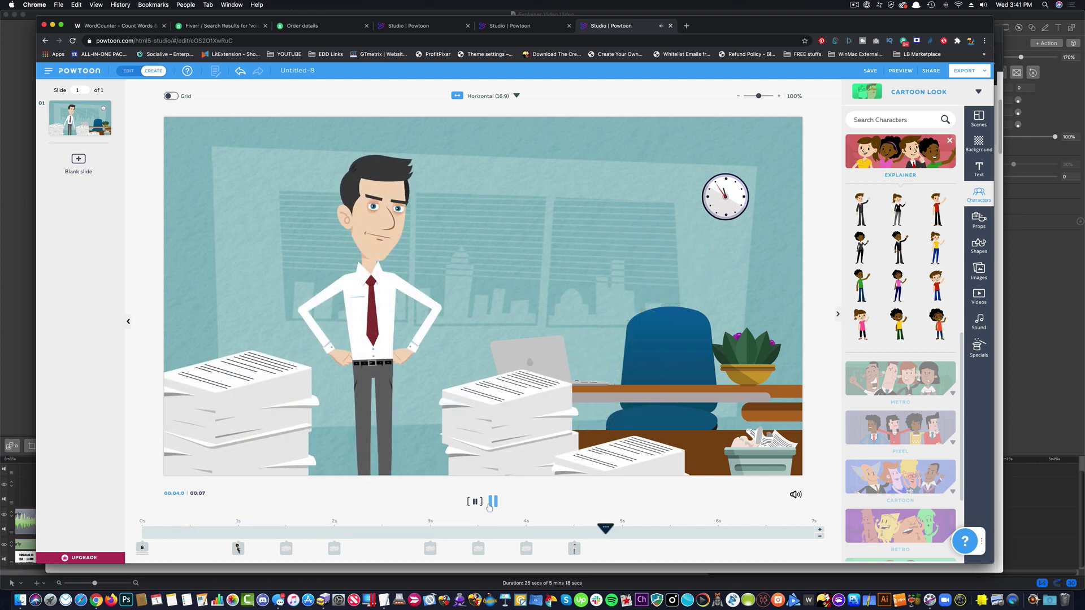
pyautogui.click(491, 502)
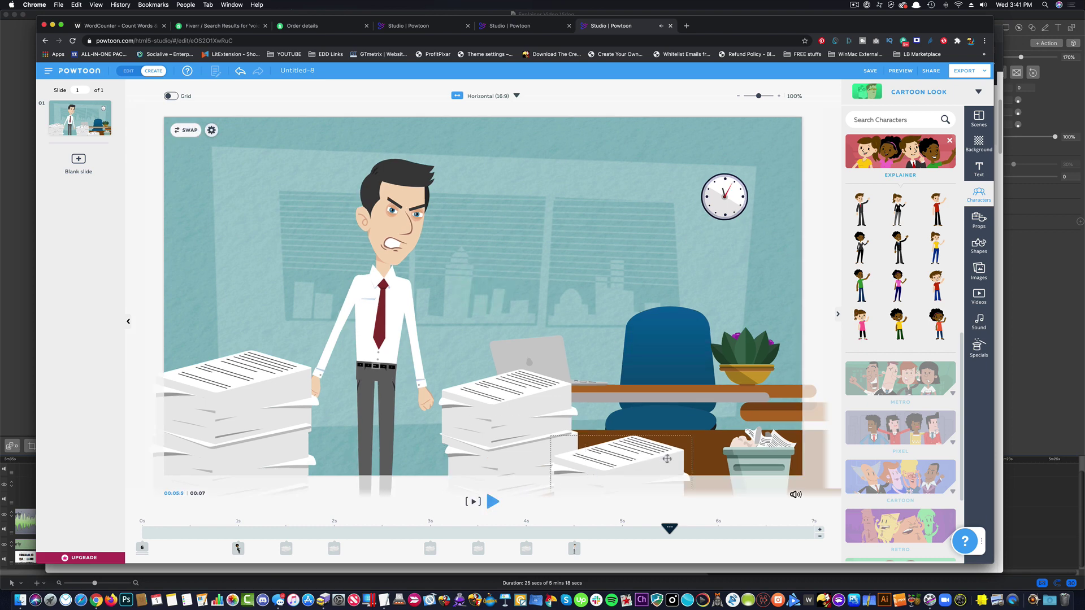
# Swap the angry standing man for the curly-haired woman in a black suit in the Angry pose, and play the slide from 0 seconds
pyautogui.click(396, 219)
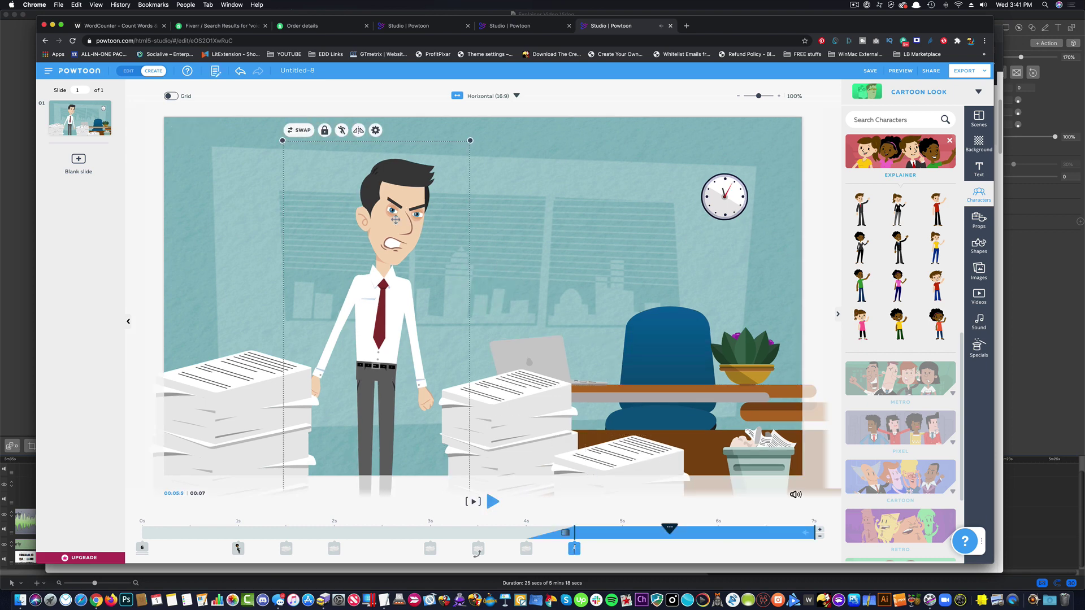
pyautogui.click(301, 130)
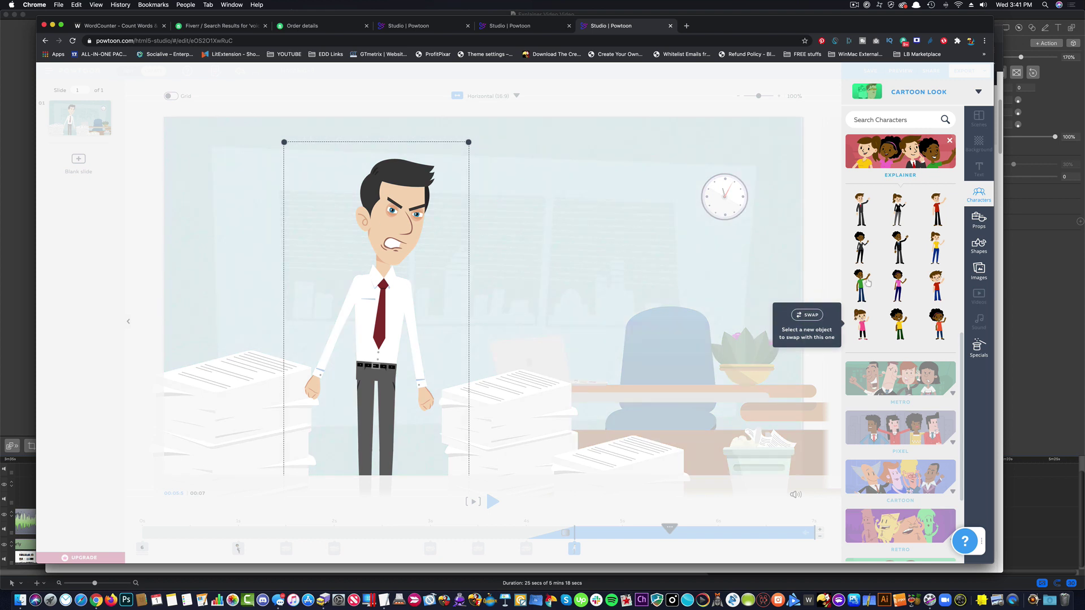
pyautogui.moveTo(899, 247)
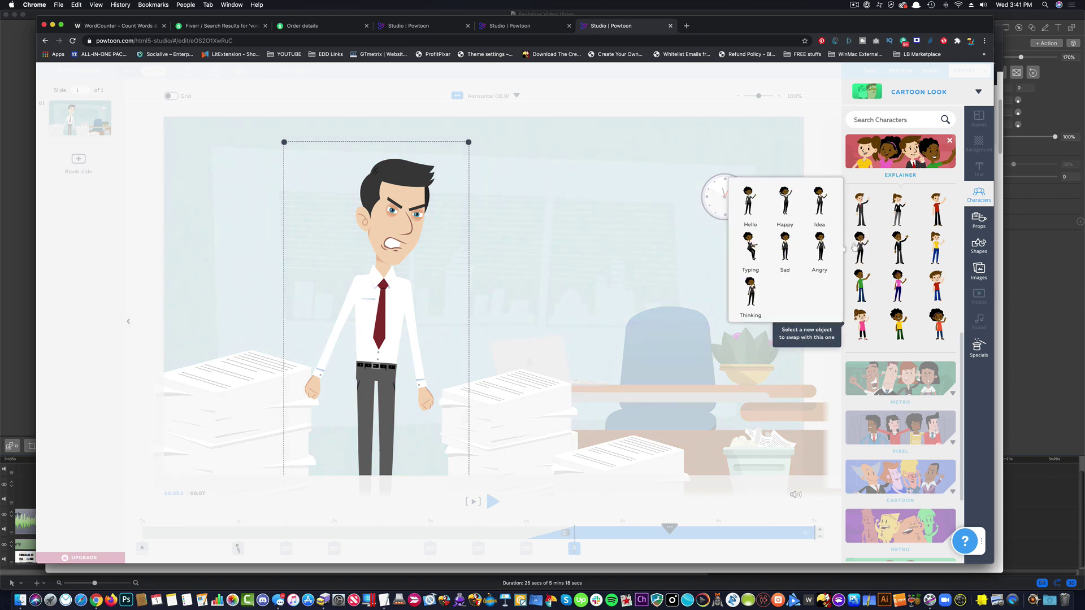
pyautogui.click(820, 247)
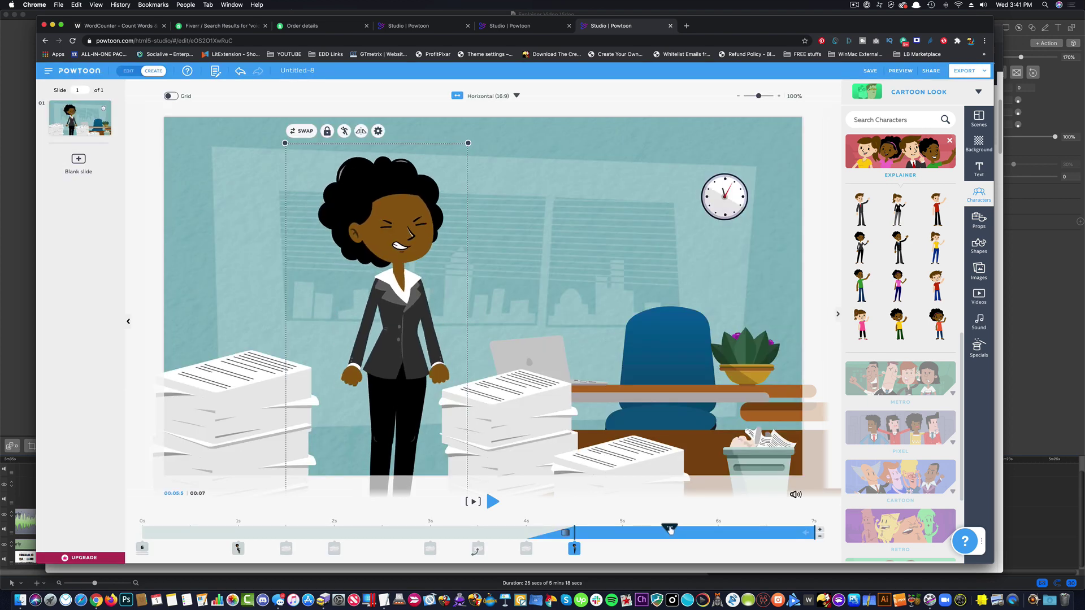
pyautogui.moveTo(669, 529); pyautogui.dragTo(140, 527)
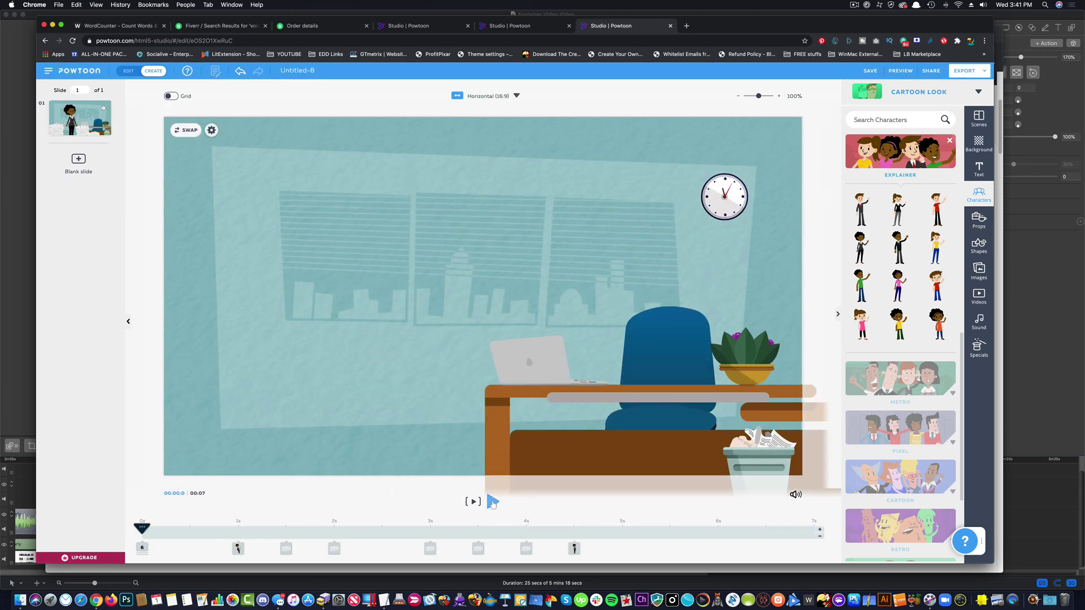
pyautogui.click(493, 501)
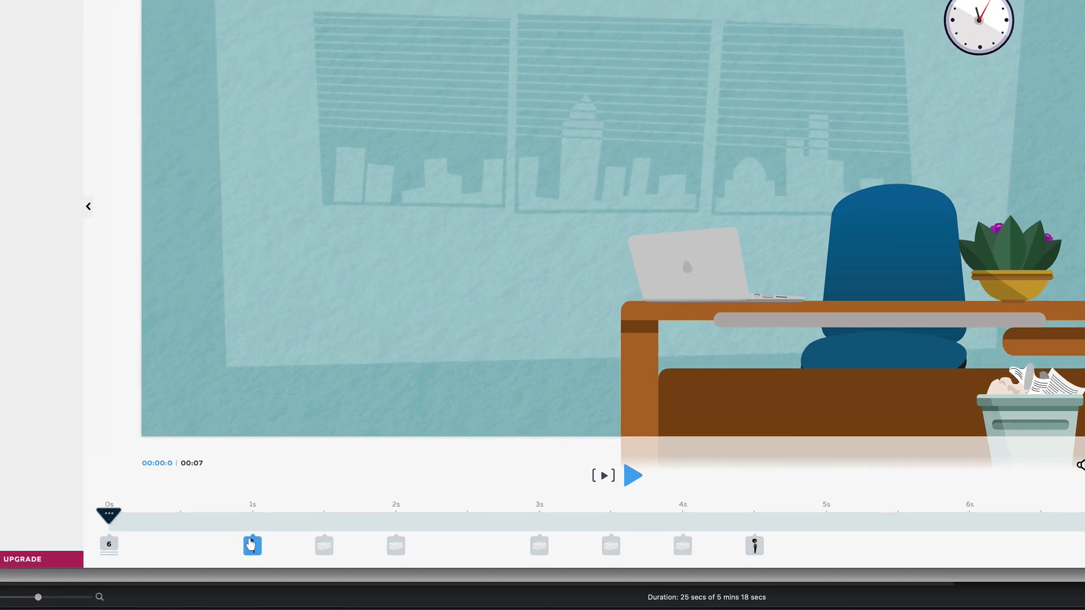
# At 1 second, set the seated woman's enter effect to Slide Left
pyautogui.moveTo(108, 514); pyautogui.dragTo(255, 517)
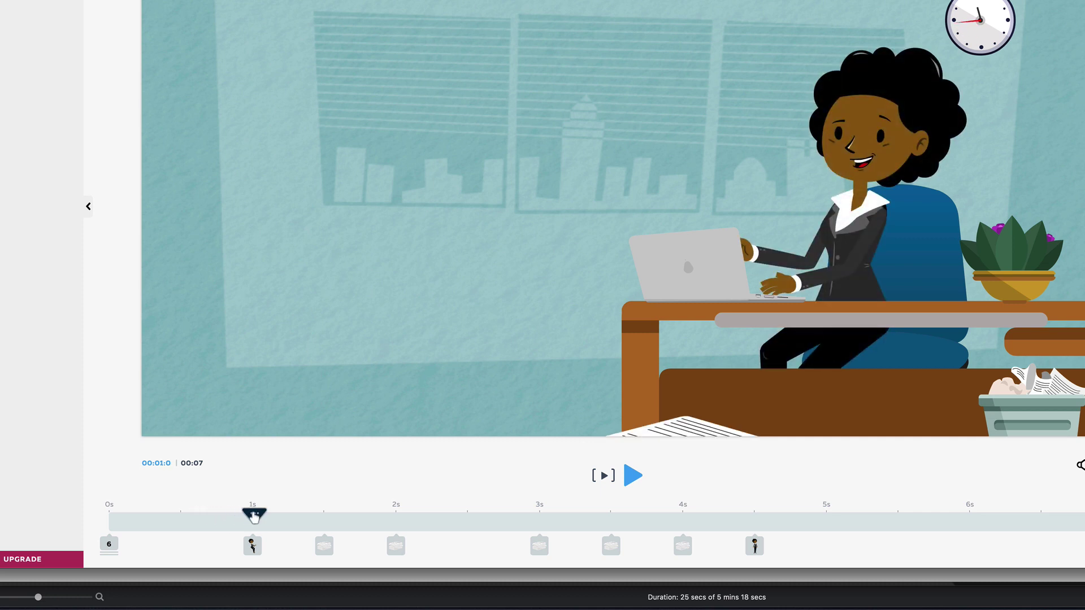
pyautogui.click(252, 546)
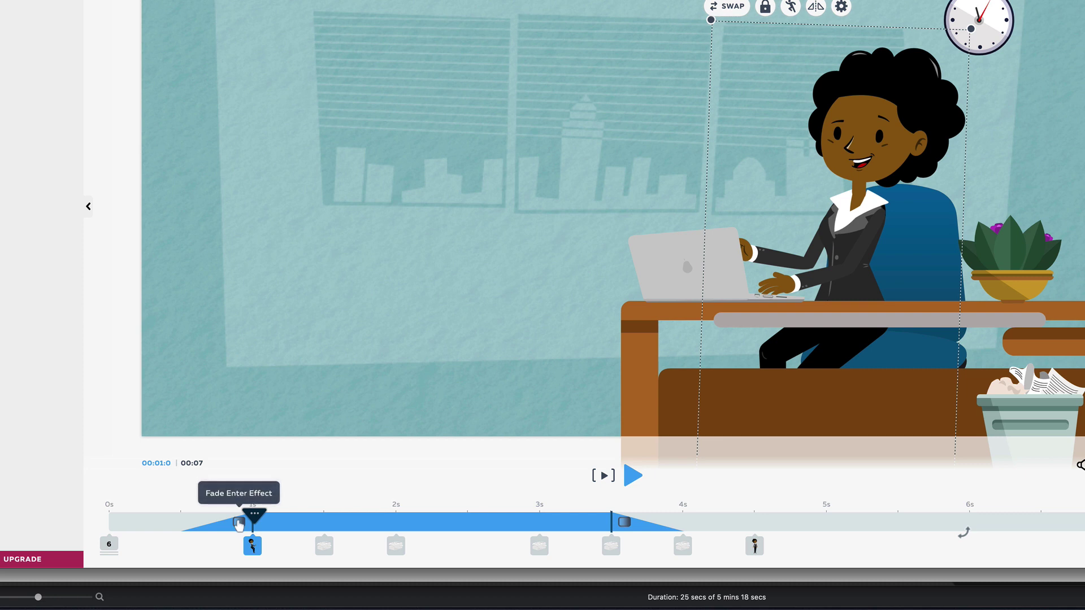
pyautogui.click(239, 524)
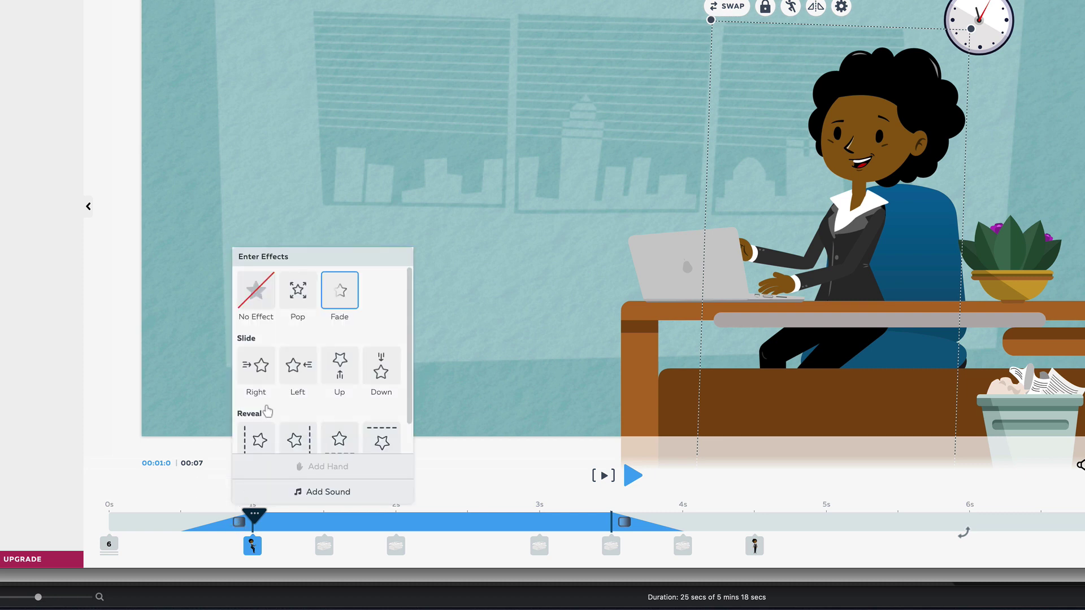
pyautogui.scroll(-3, 274, 398)
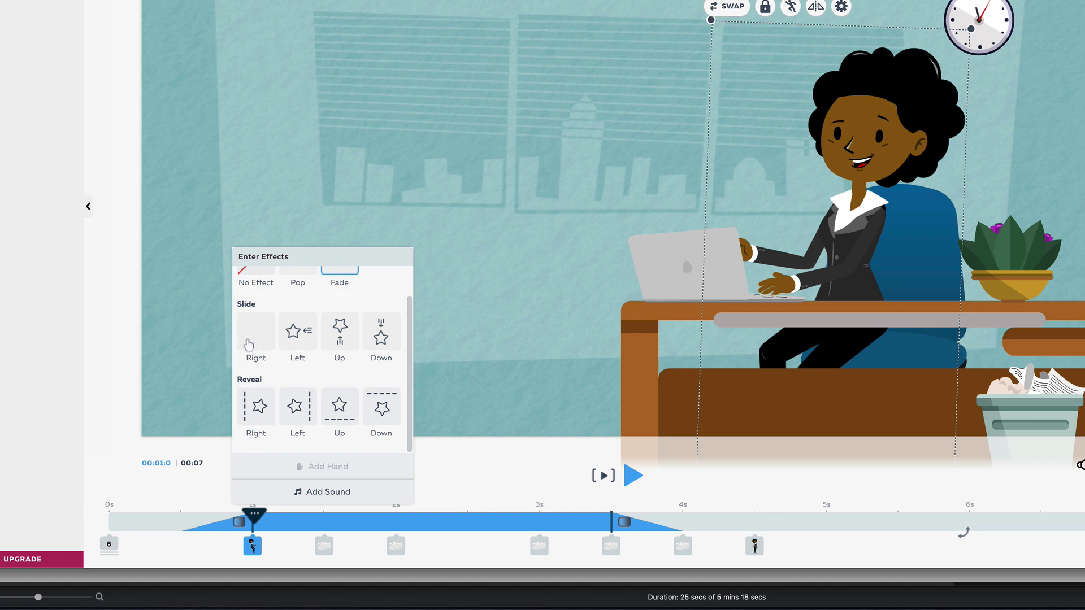
pyautogui.click(293, 339)
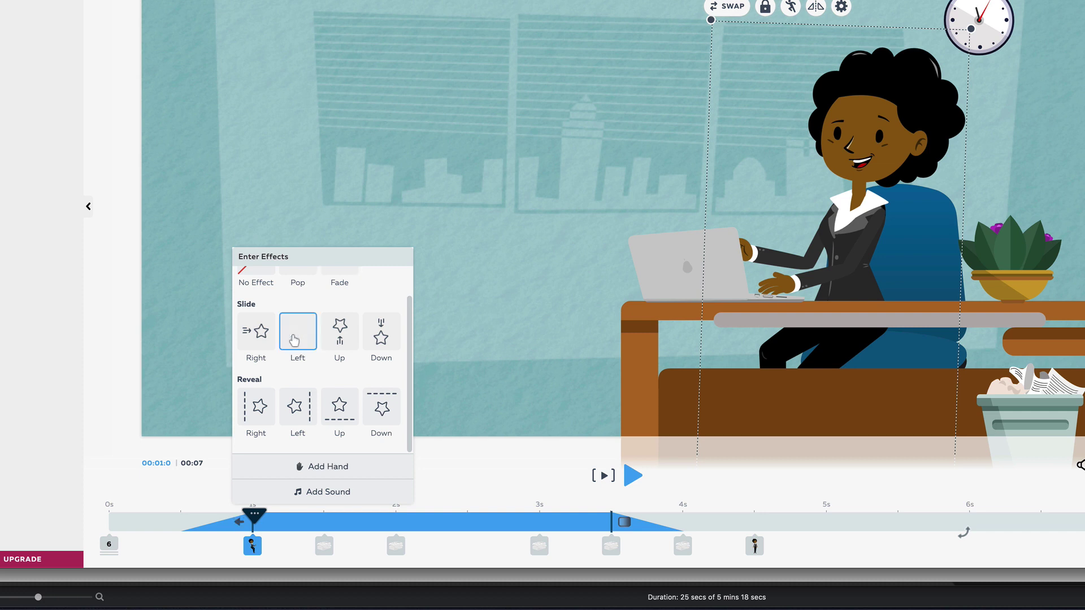
pyautogui.click(473, 464)
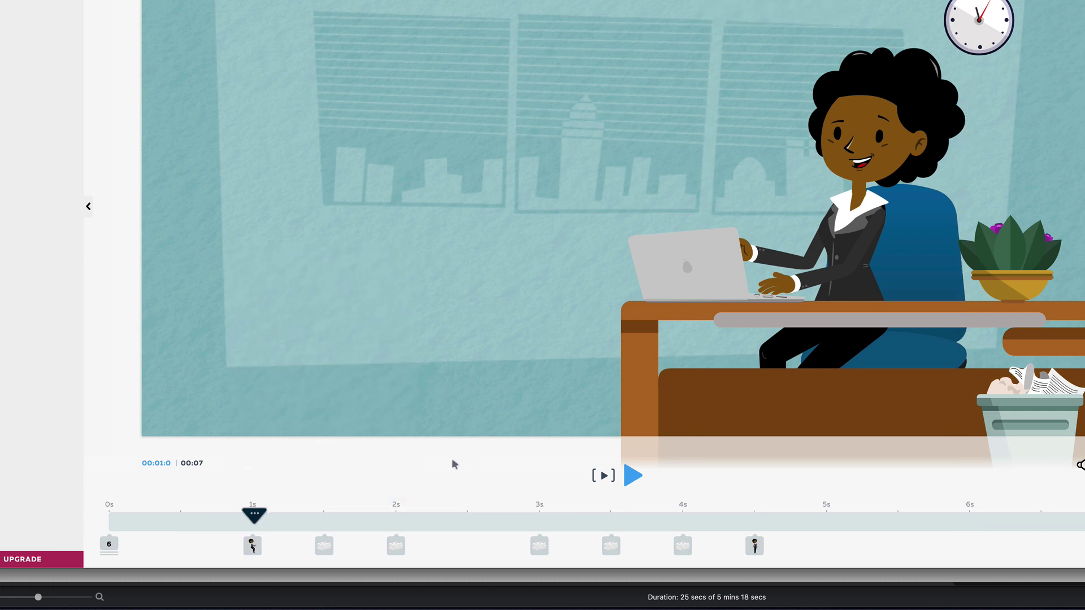
# Play the slide from 0 seconds to check the seated woman's entrance, pausing at 2 seconds
pyautogui.click(253, 545)
pyautogui.moveTo(254, 515)
pyautogui.mouseDown()
pyautogui.moveTo(264, 515)
pyautogui.moveTo(254, 515)
pyautogui.mouseUp()
pyautogui.moveTo(254, 516); pyautogui.dragTo(104, 518)
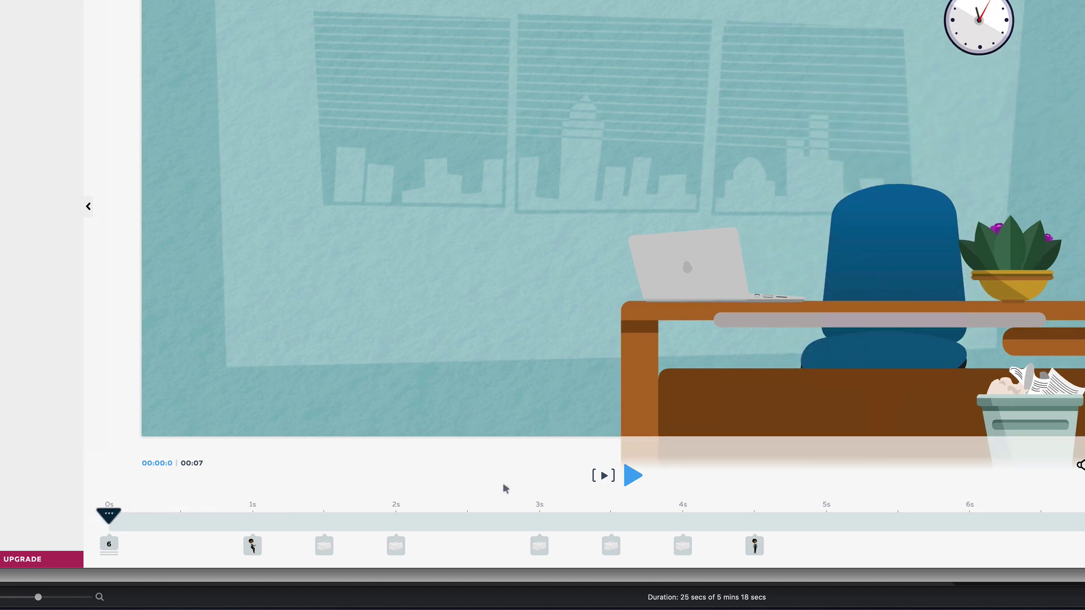
pyautogui.click(634, 476)
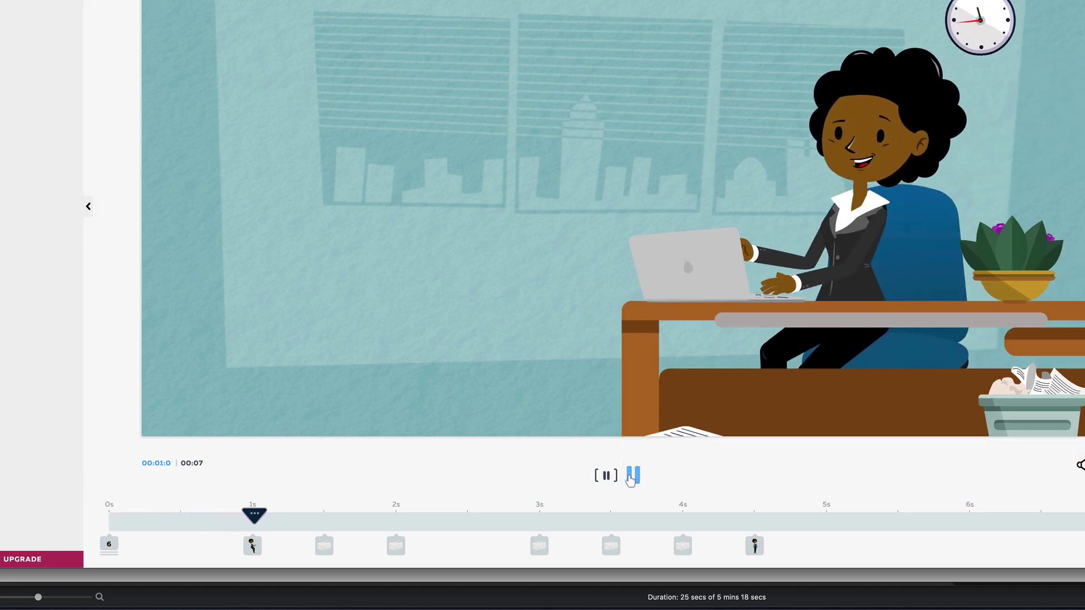
pyautogui.click(631, 476)
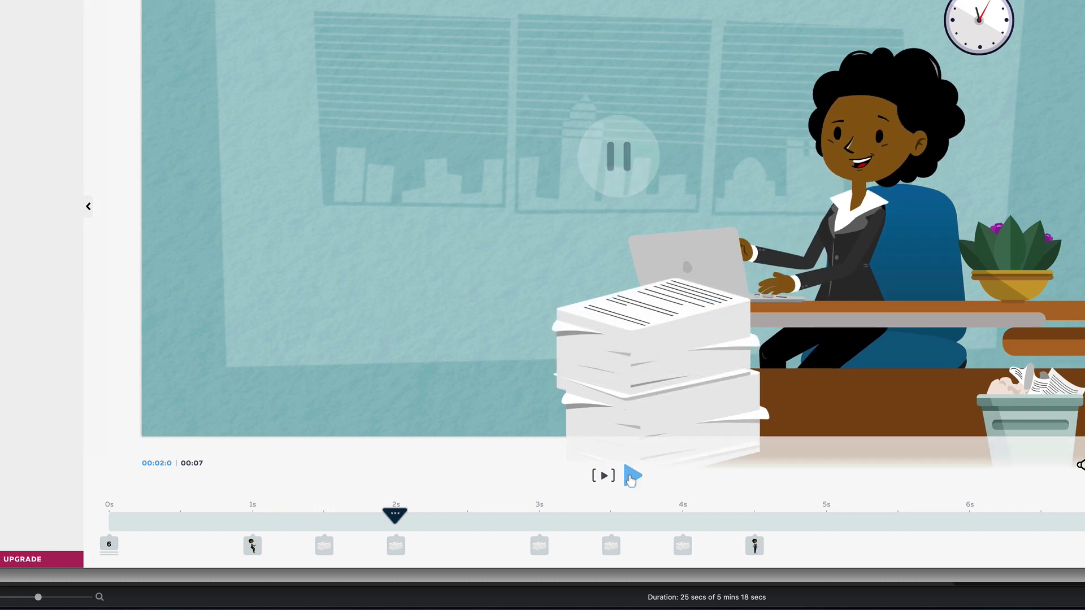
# Make the paper stack in front of the desk enter at 2.5 seconds and the lower far-left paper stack enter at 3 seconds
pyautogui.click(325, 549)
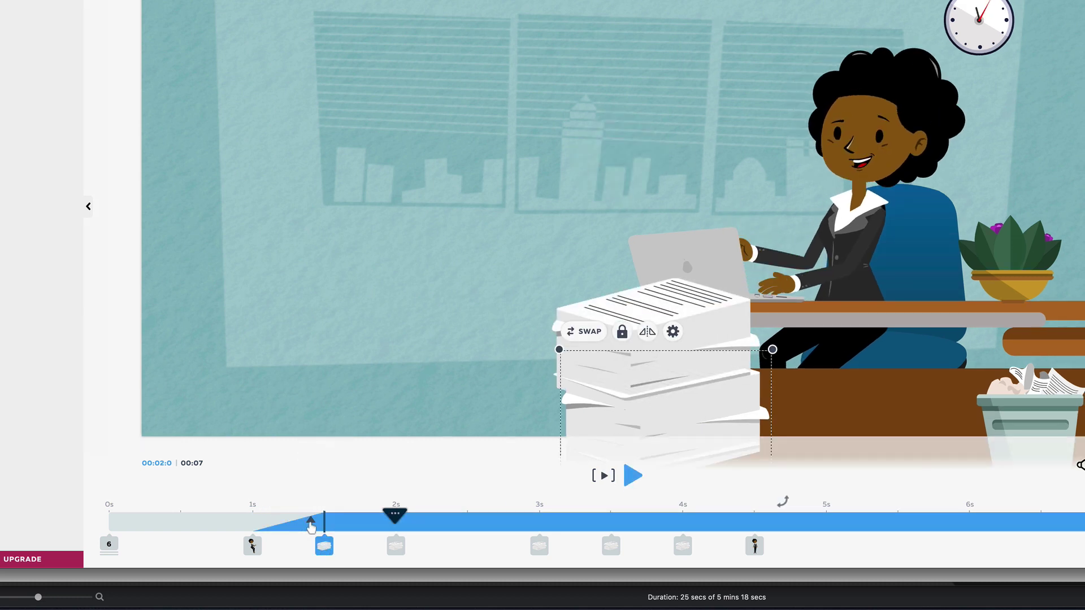
pyautogui.click(398, 548)
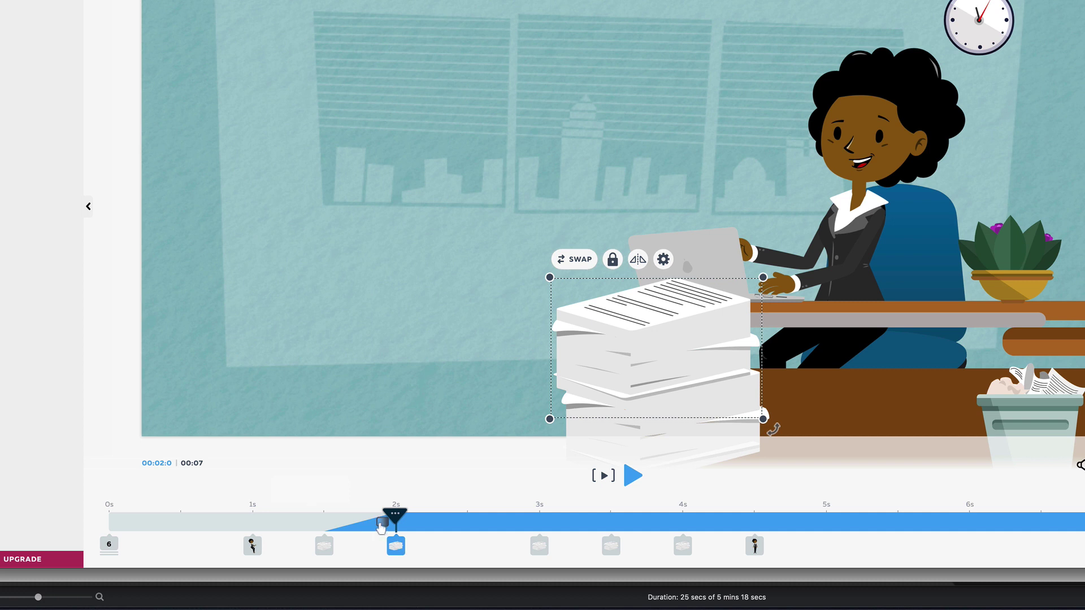
pyautogui.click(539, 546)
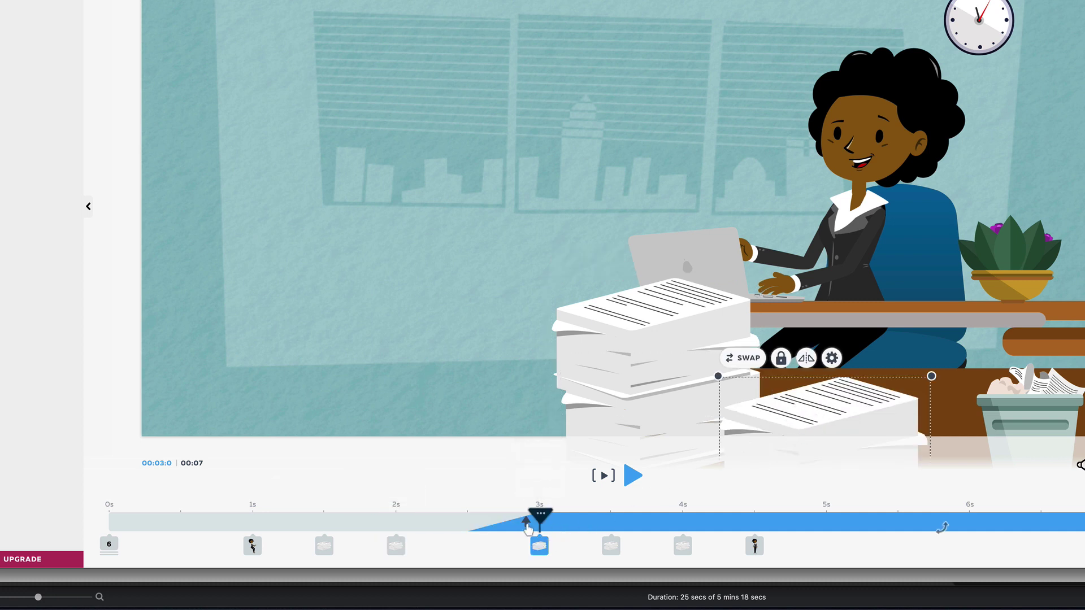
pyautogui.click(610, 546)
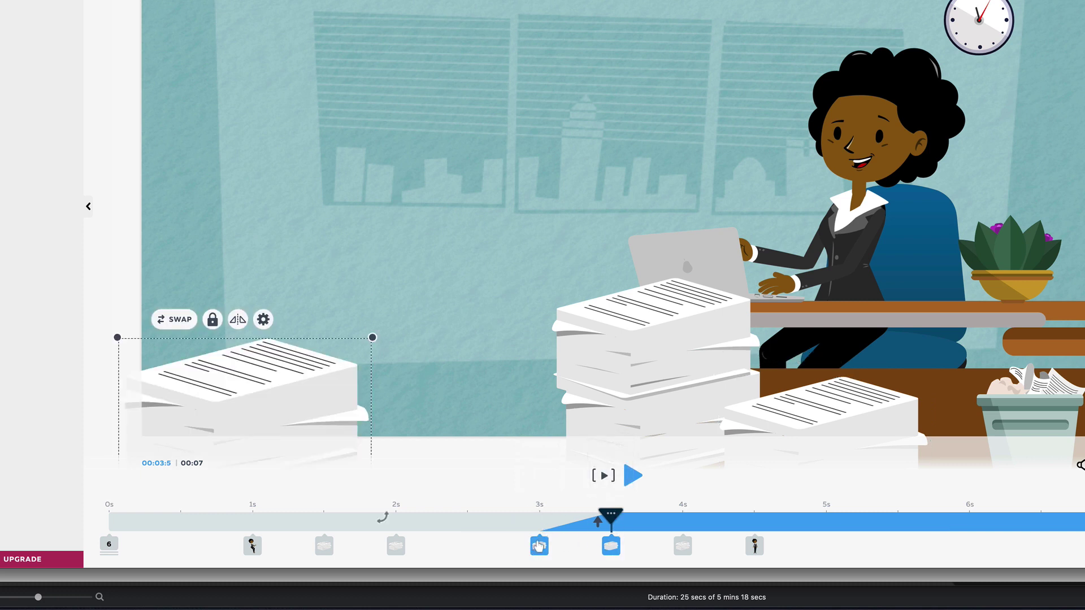
pyautogui.click(539, 546)
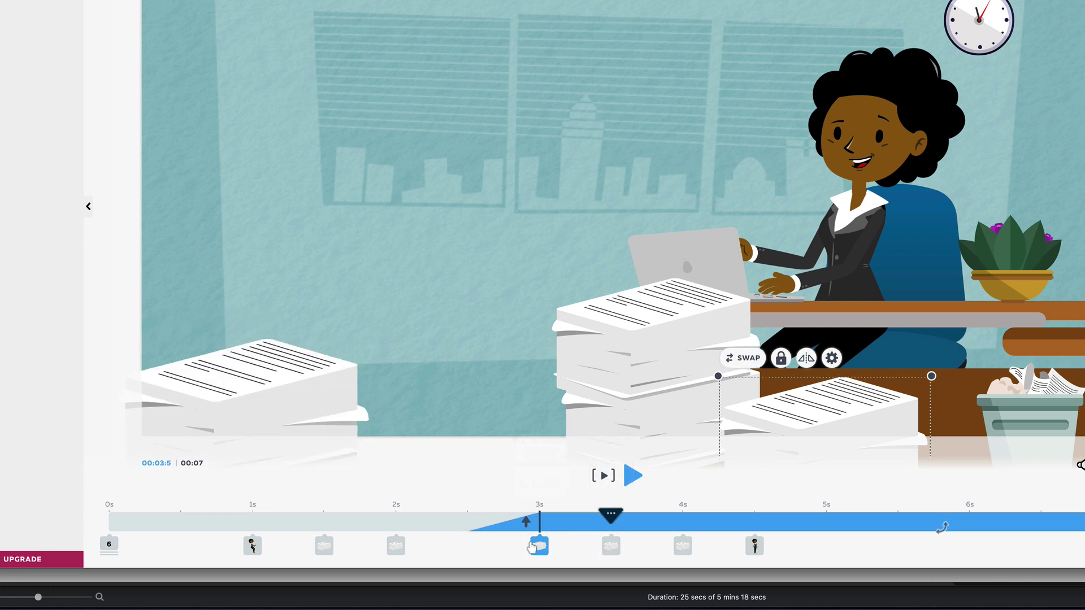
pyautogui.moveTo(532, 546); pyautogui.dragTo(479, 544)
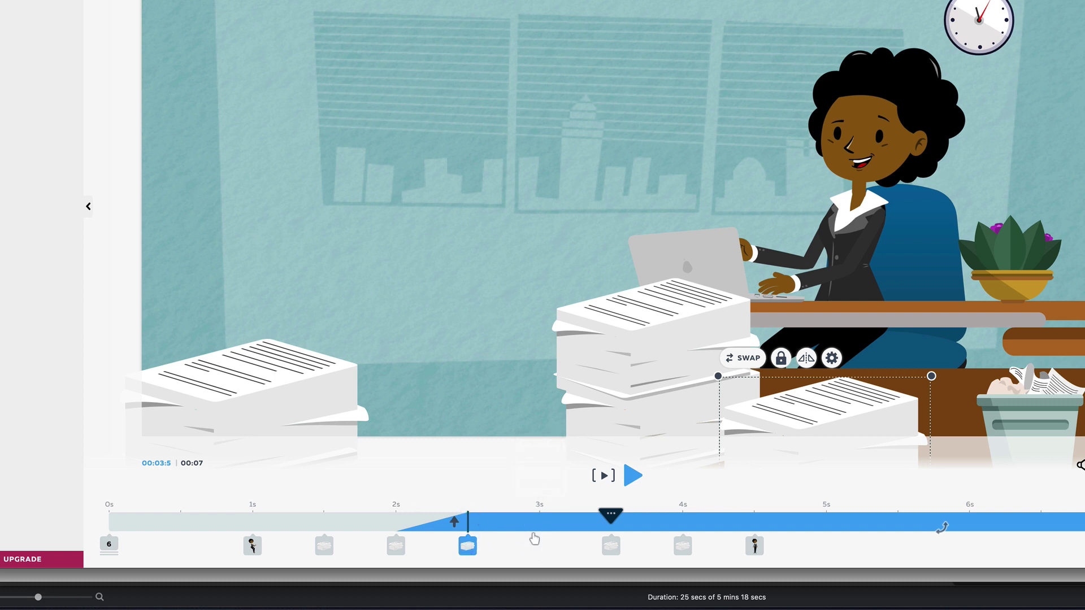
pyautogui.click(611, 546)
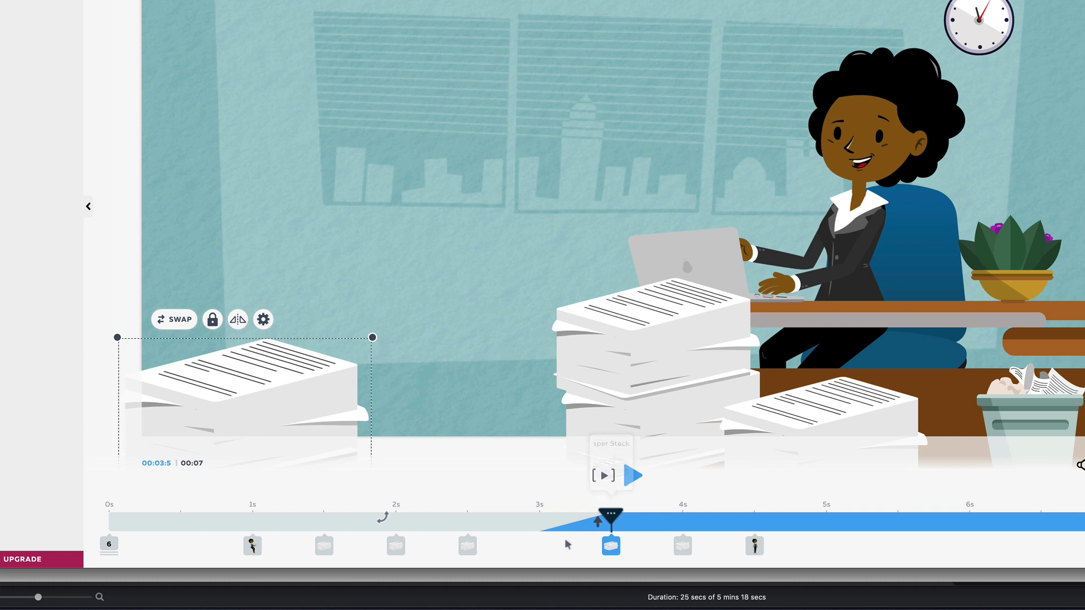
pyautogui.moveTo(610, 546); pyautogui.dragTo(548, 544)
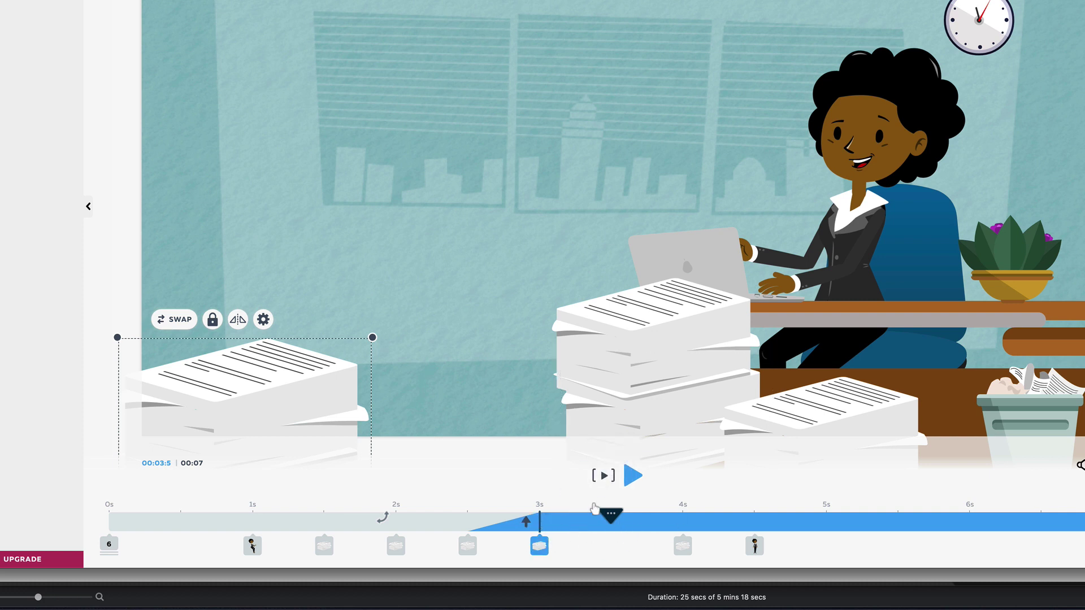
# Play the slide from 0 seconds to check the paper stacks' timing, pausing at 3 seconds
pyautogui.moveTo(610, 516); pyautogui.dragTo(109, 515)
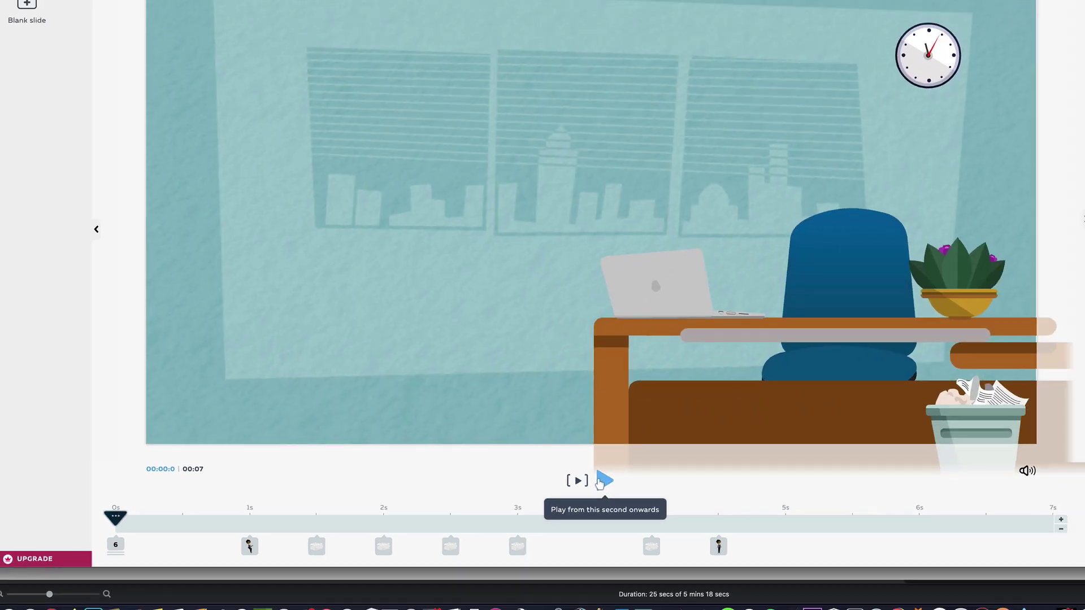
pyautogui.click(630, 476)
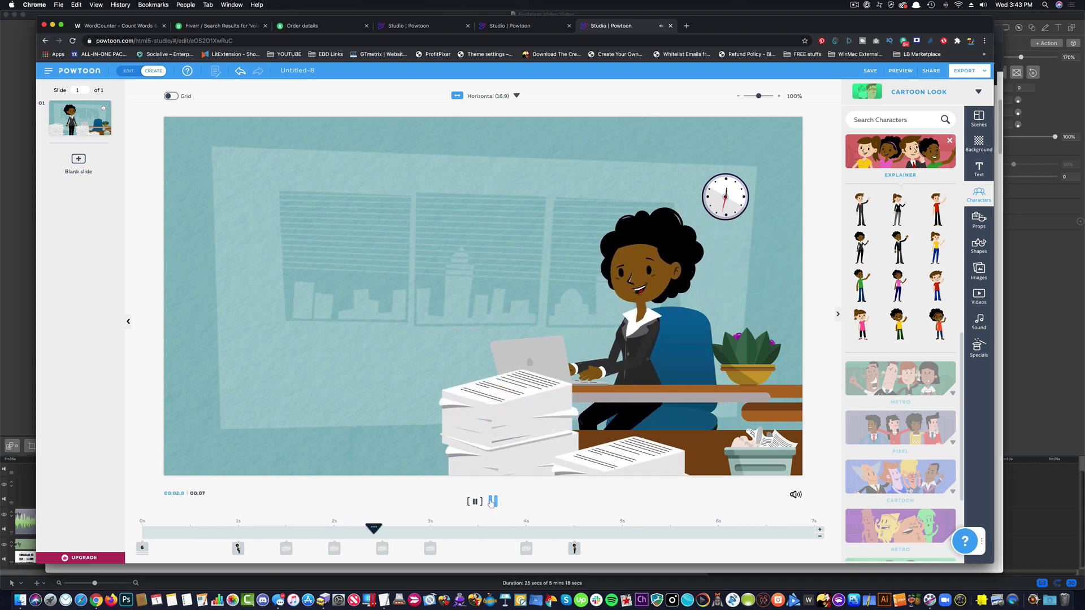
pyautogui.click(491, 502)
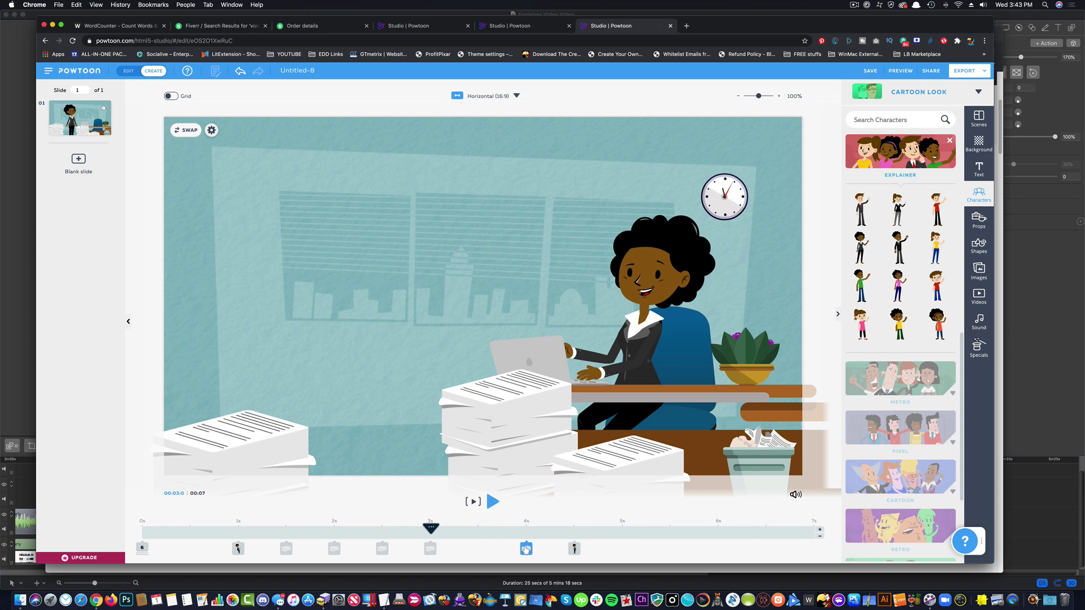
# Delete the upper far-left paper stack that enters at 4 seconds
pyautogui.click(525, 548)
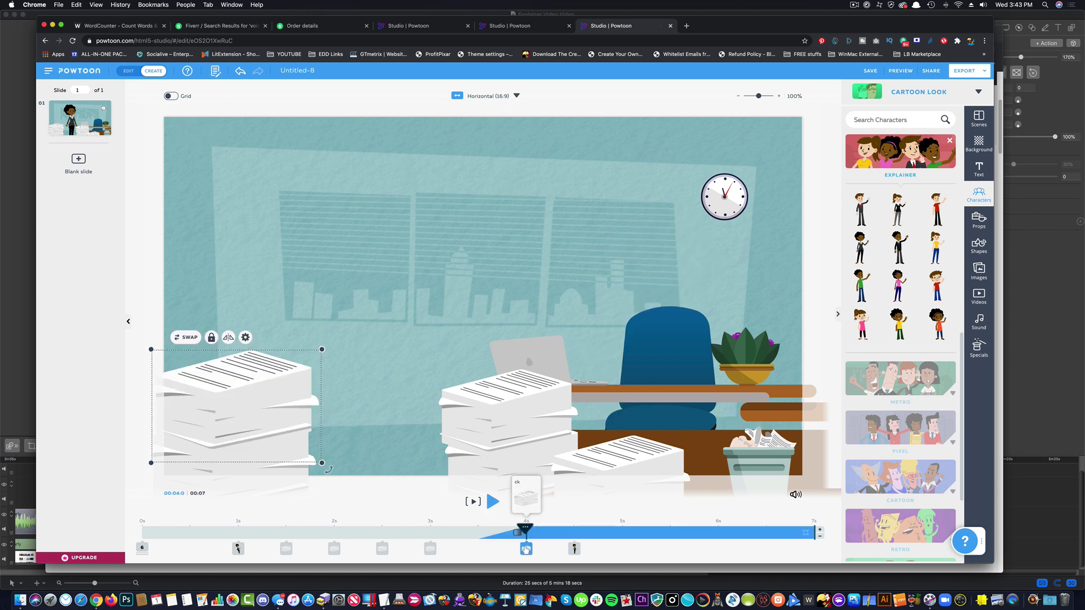
pyautogui.rightClick(525, 548)
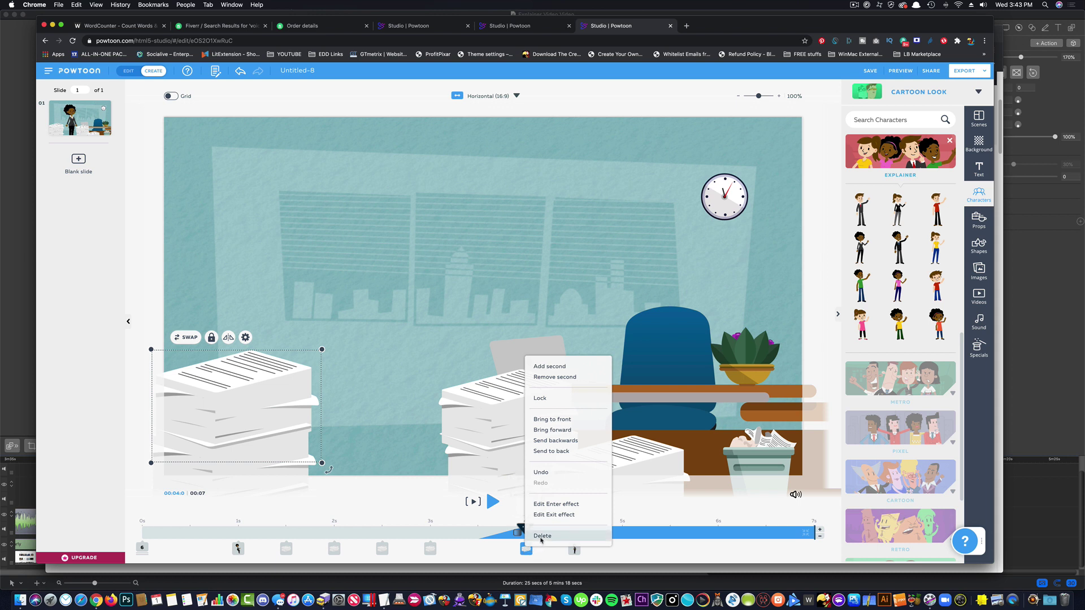
pyautogui.click(541, 535)
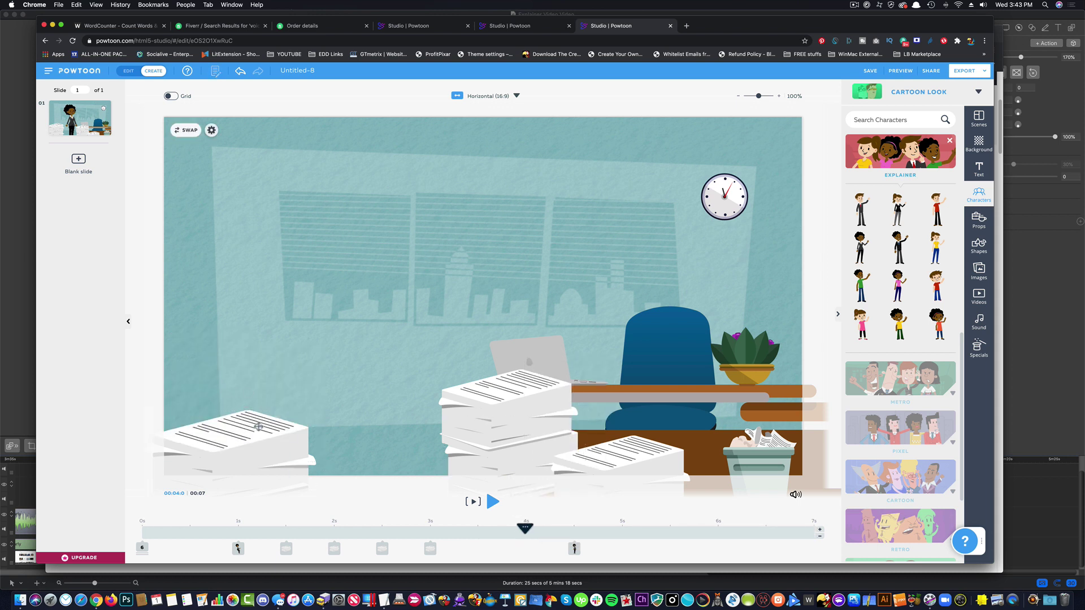
# Make the angry standing woman enter at 3.5 seconds, and play the slide from 0 seconds until she has appeared
pyautogui.click(574, 548)
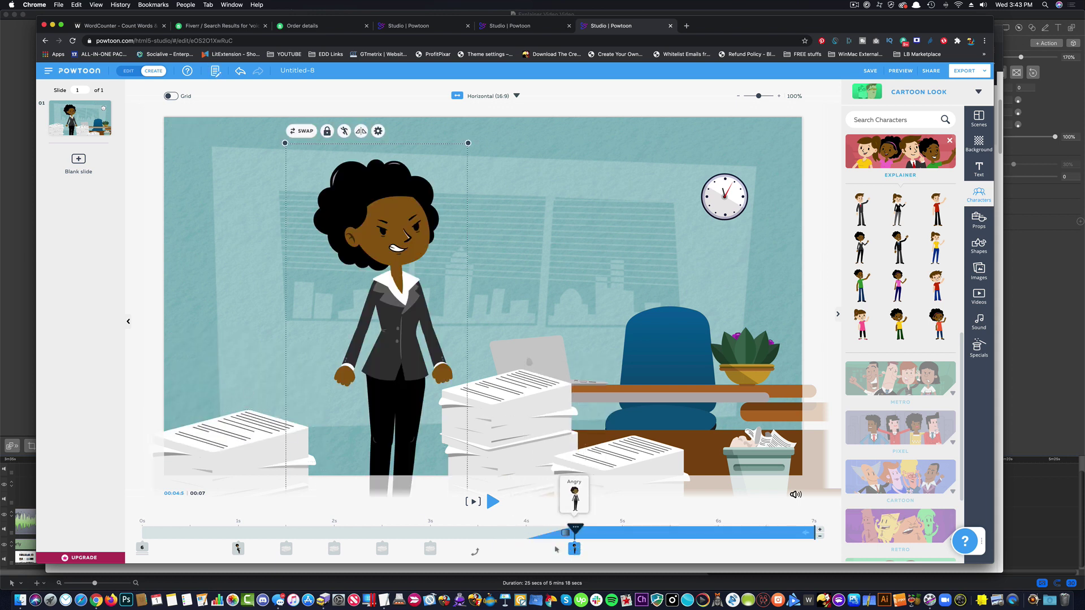
pyautogui.moveTo(574, 548); pyautogui.dragTo(495, 545)
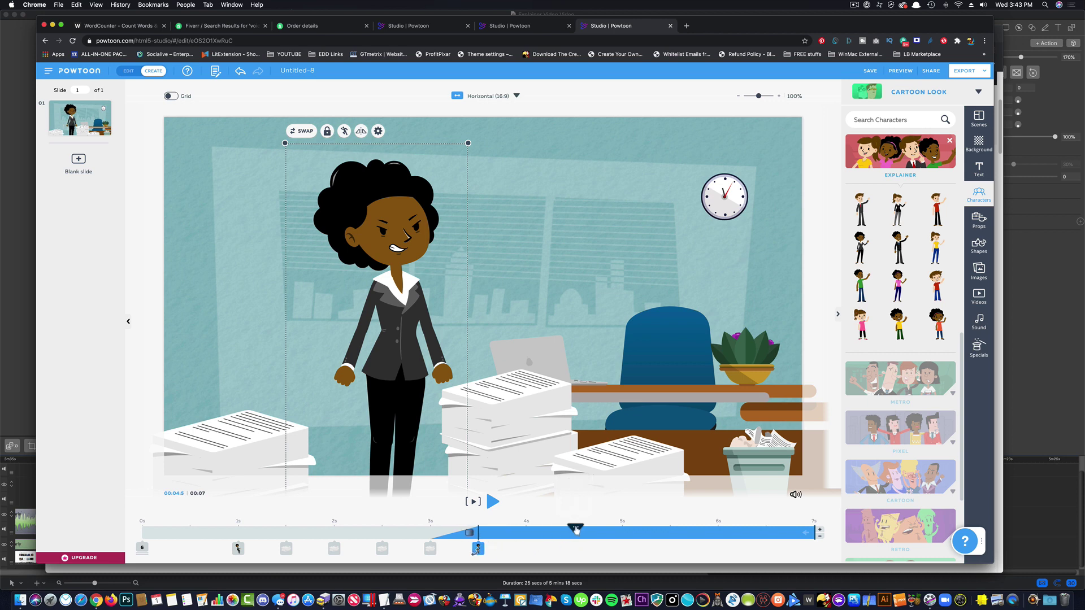
pyautogui.moveTo(576, 529); pyautogui.dragTo(142, 529)
pyautogui.click(492, 501)
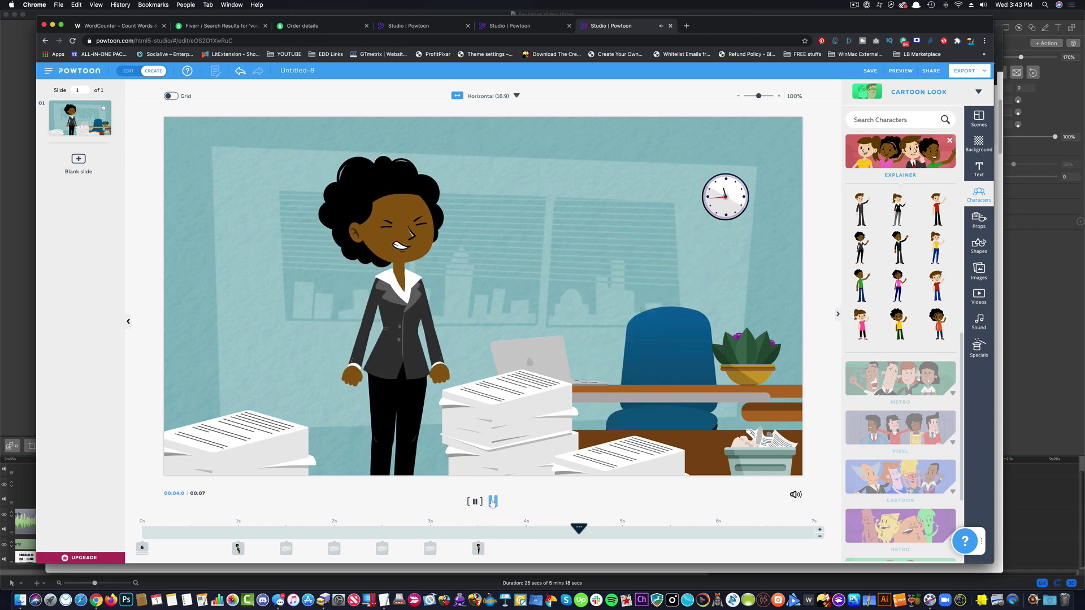
pyautogui.click(492, 502)
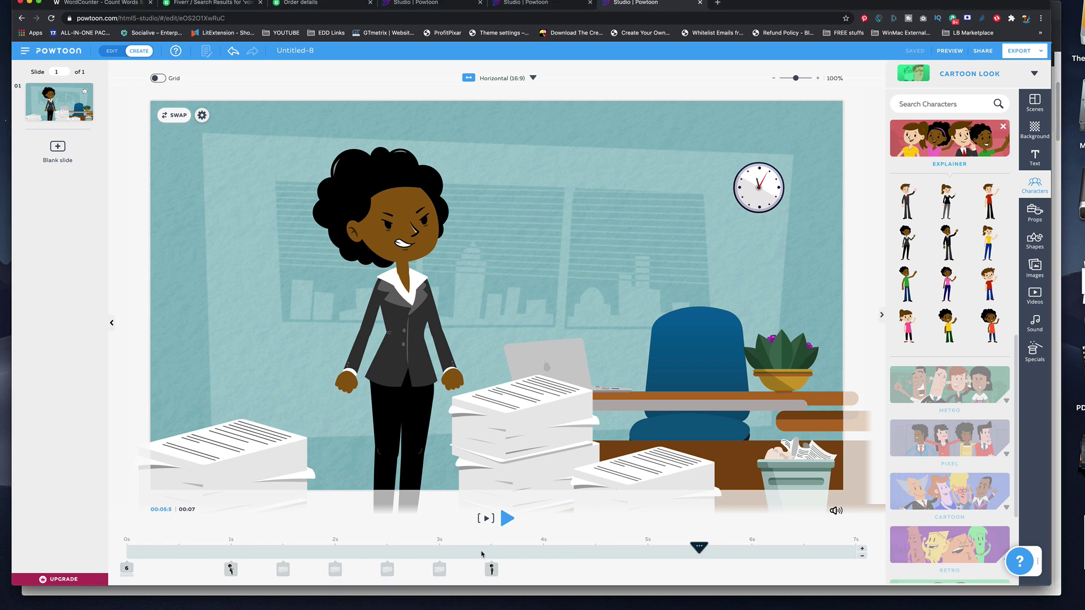
# Replay the slide from 2 seconds and pause at 3.5 seconds, when the angry woman enters
pyautogui.moveTo(698, 552); pyautogui.dragTo(318, 544)
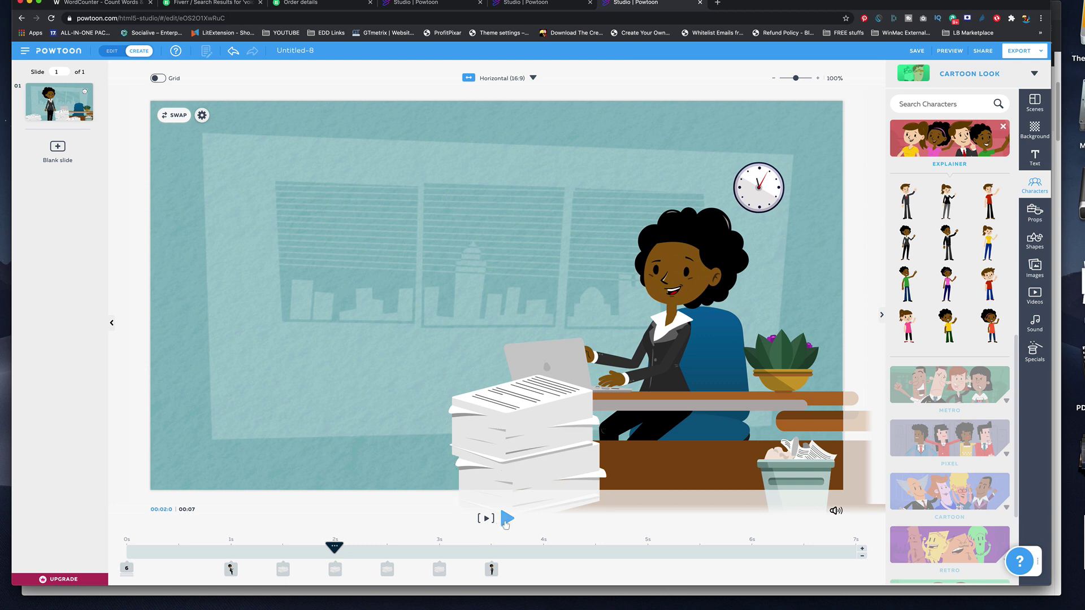
pyautogui.click(507, 519)
pyautogui.click(507, 518)
pyautogui.click(507, 519)
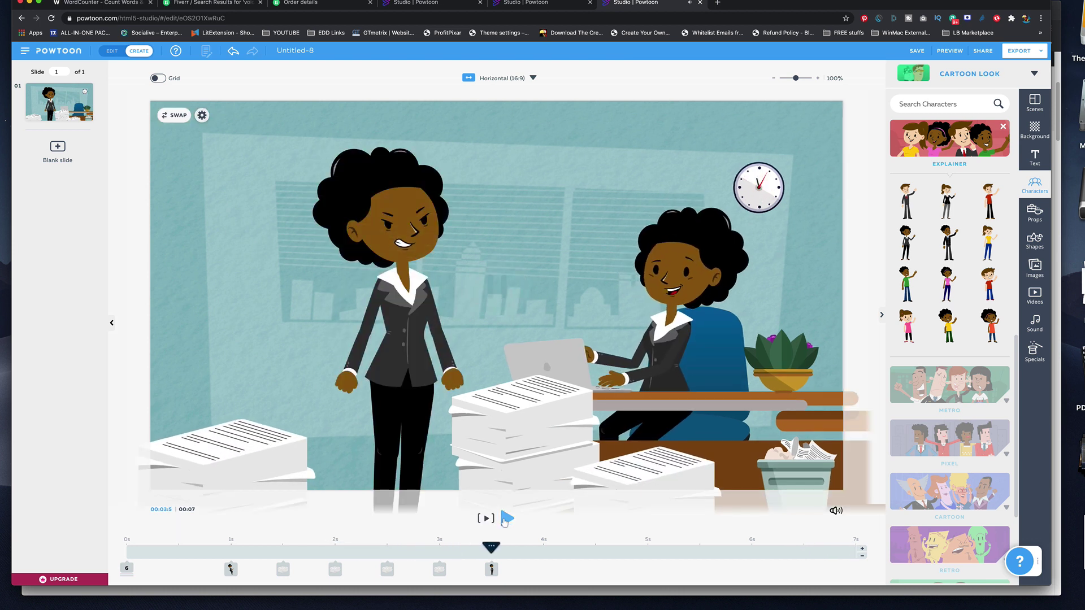
# Check the slide's playback, move the playhead to 5 seconds and shorten the slide to 5 seconds
pyautogui.click(505, 520)
pyautogui.moveTo(498, 552); pyautogui.dragTo(648, 552)
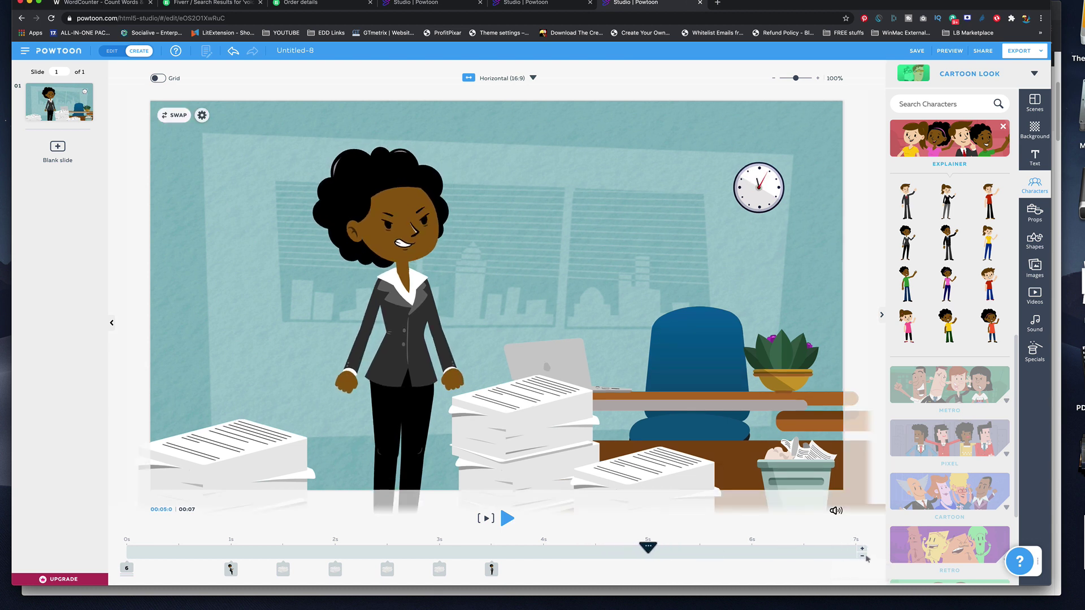
pyautogui.click(862, 558)
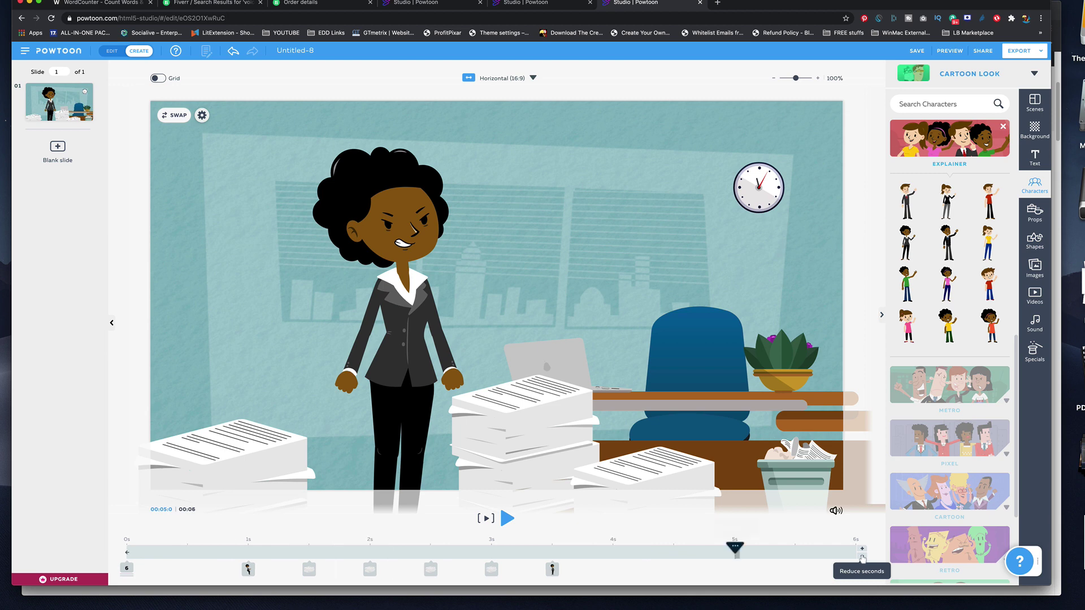
pyautogui.click(862, 558)
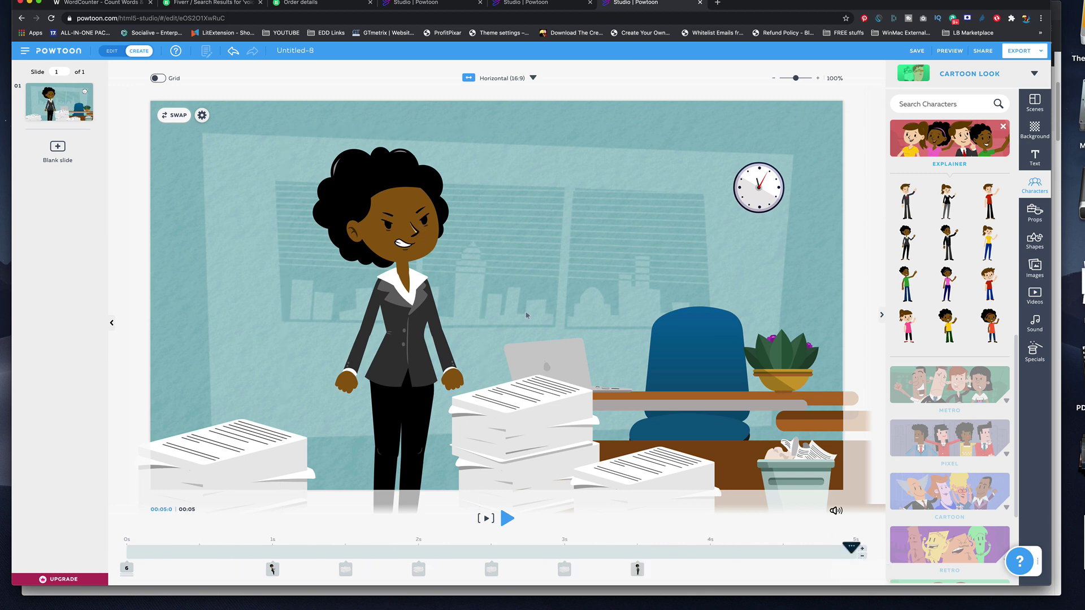
# Add a blank second slide and play it from 0 seconds, pausing at 7.5 seconds on its timeline
pyautogui.click(57, 148)
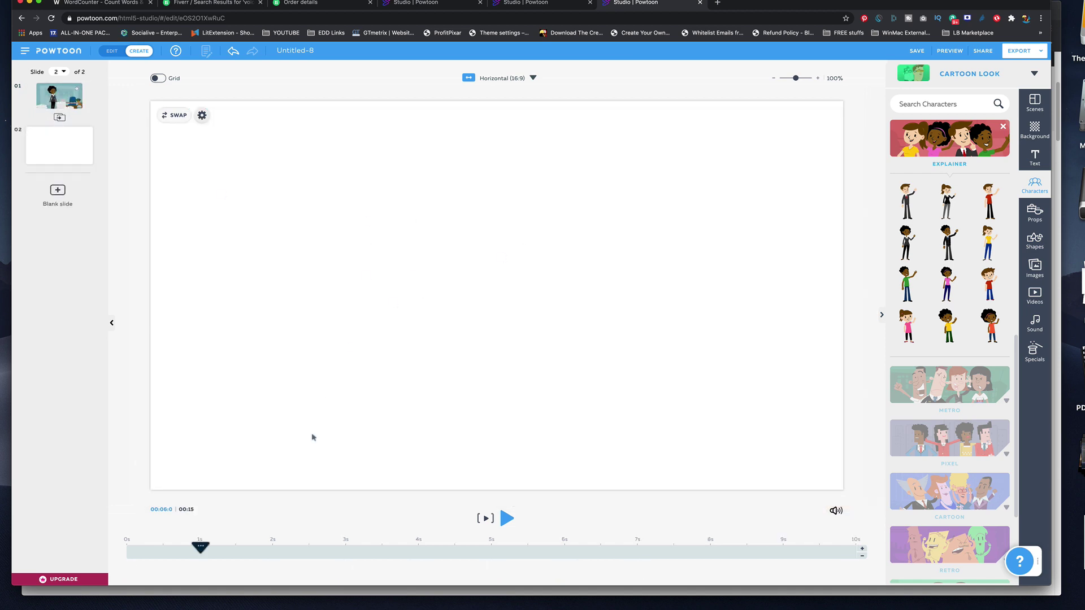
pyautogui.moveTo(198, 548); pyautogui.dragTo(127, 547)
pyautogui.click(507, 519)
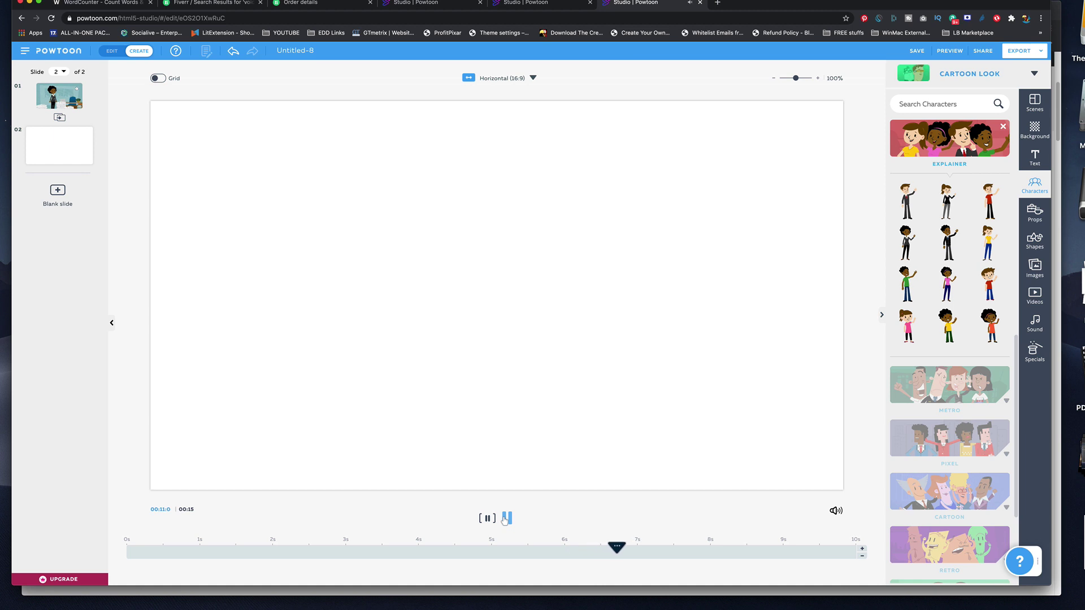
pyautogui.click(769, 329)
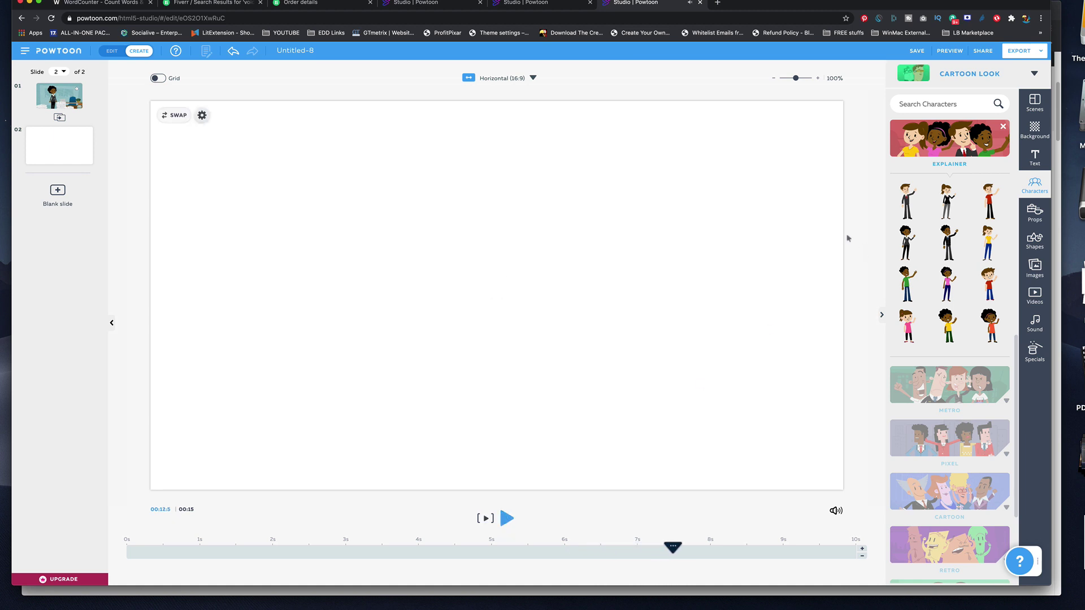
# Fill slide 2 with the Calls to Action scene of a woman beside a large screen against a dark city skyline
pyautogui.click(1036, 102)
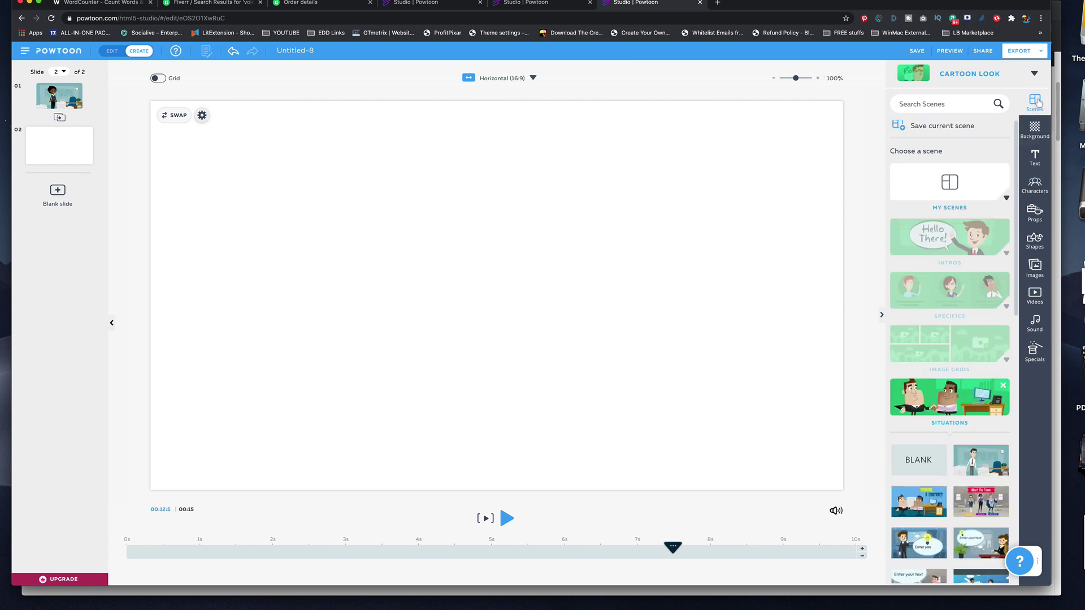
pyautogui.click(950, 238)
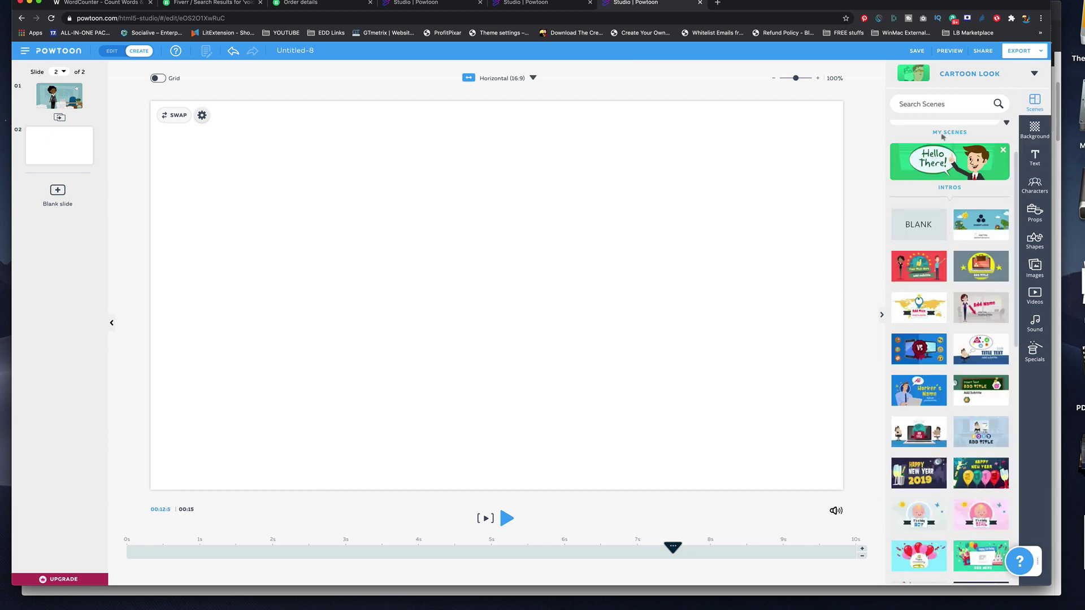
pyautogui.scroll(-10, 954, 306)
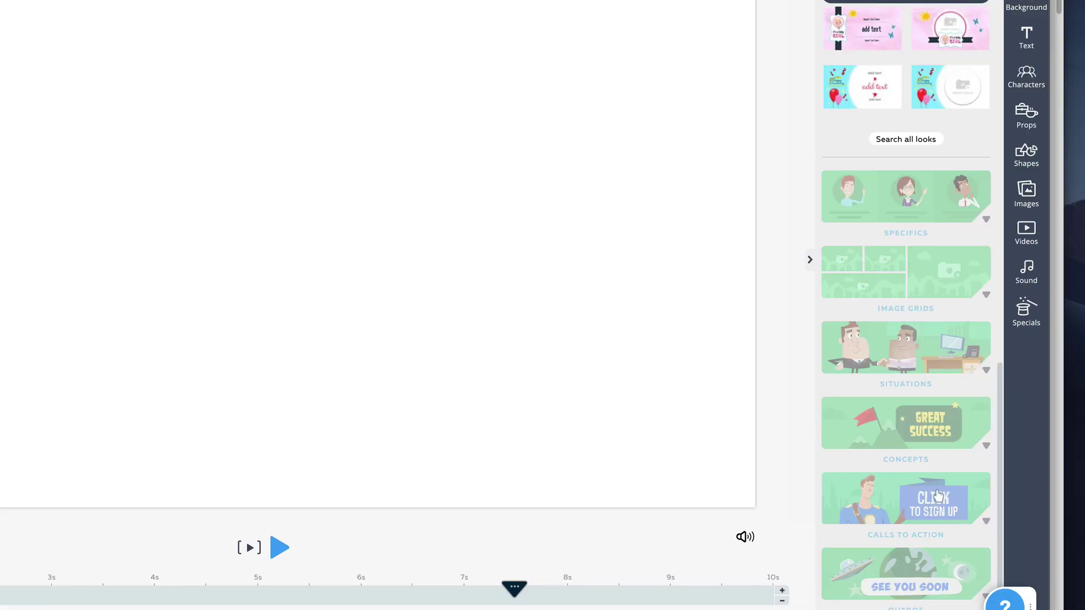
pyautogui.click(916, 507)
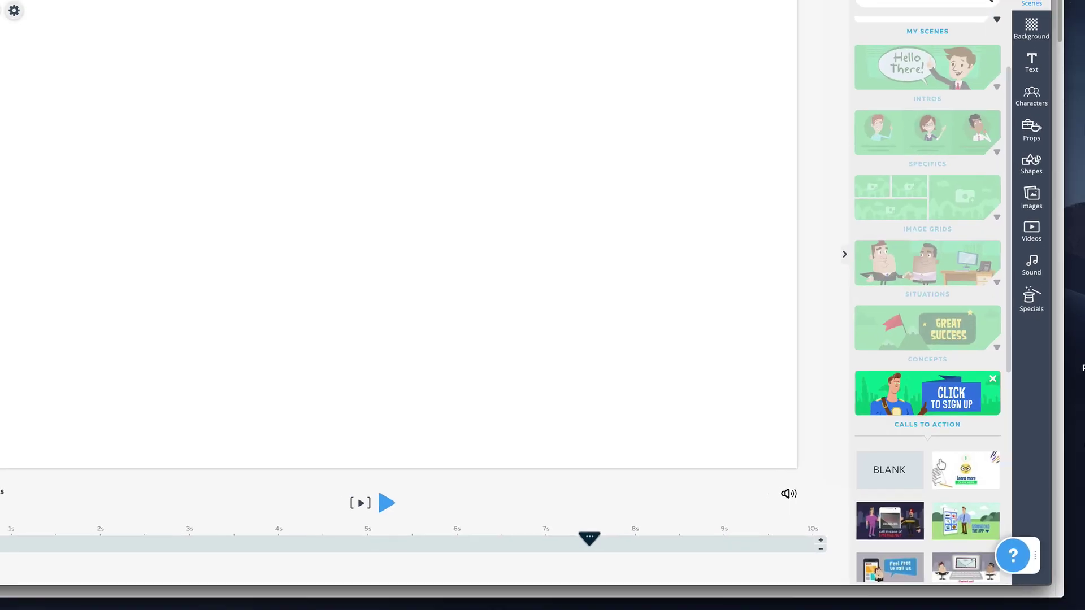
pyautogui.scroll(-3, 926, 472)
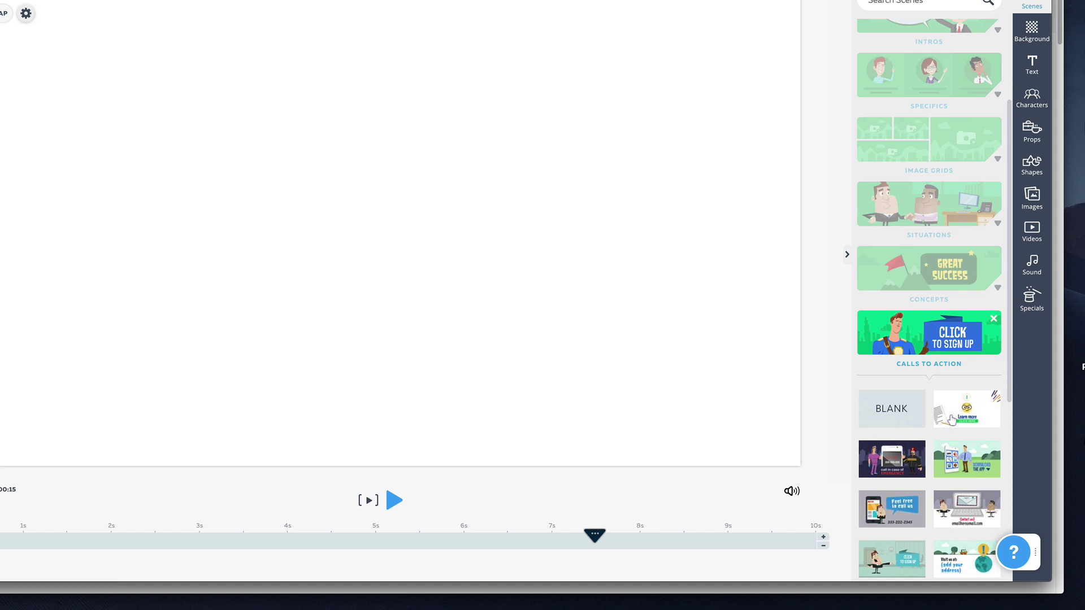
pyautogui.scroll(-1, 953, 420)
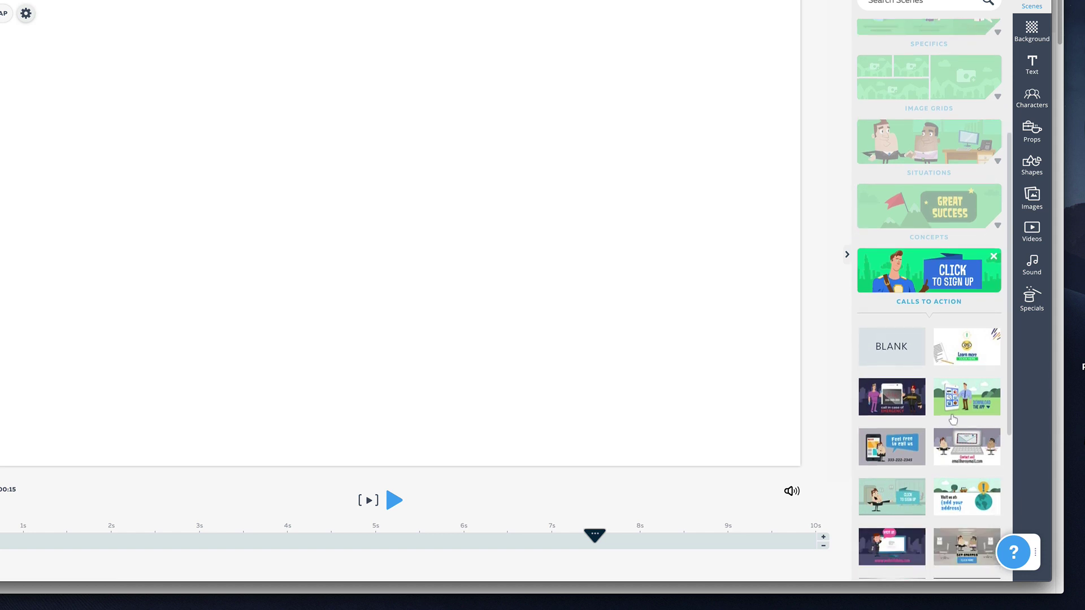
pyautogui.scroll(-1, 954, 418)
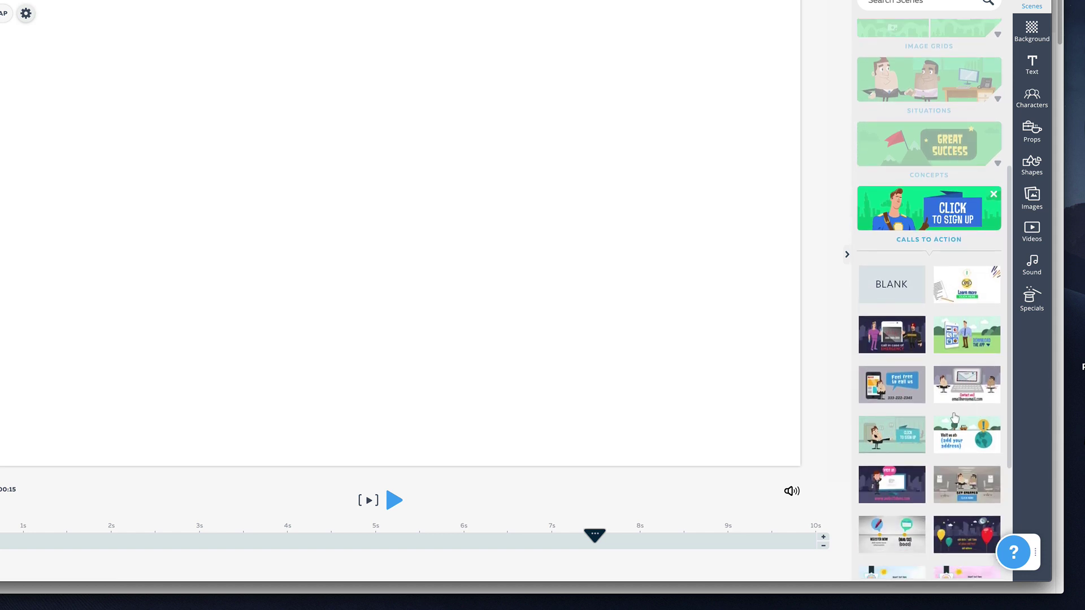
pyautogui.scroll(-1, 954, 418)
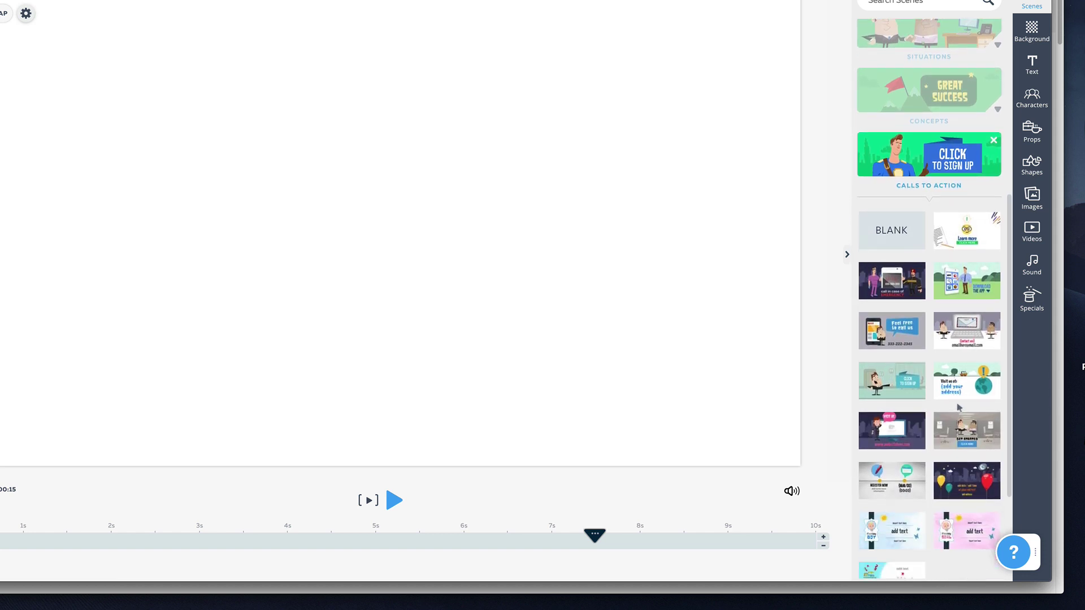
pyautogui.scroll(-1, 958, 407)
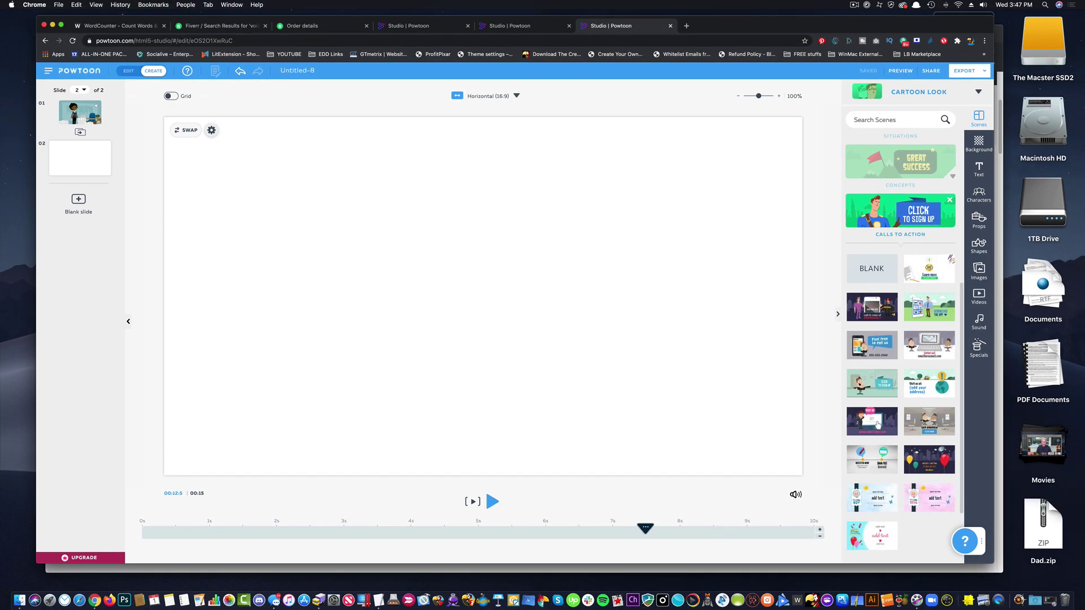
pyautogui.moveTo(875, 396); pyautogui.dragTo(709, 317)
pyautogui.moveTo(733, 362); pyautogui.dragTo(522, 287)
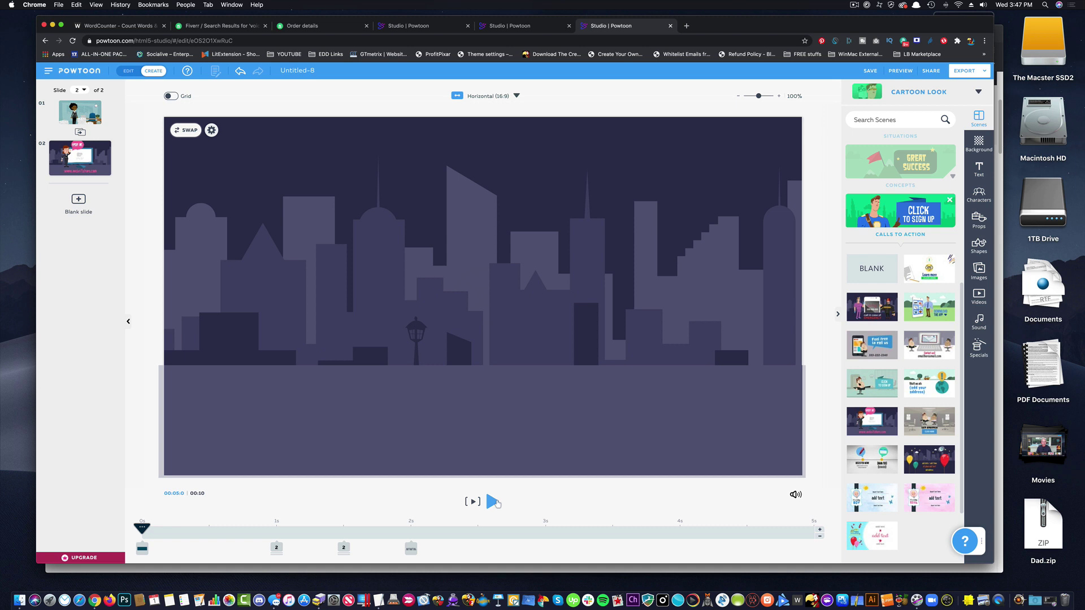
# Play slide 2 to check its timing, and add 3 seconds at its start so it lasts 8 seconds
pyautogui.click(493, 501)
pyautogui.click(492, 502)
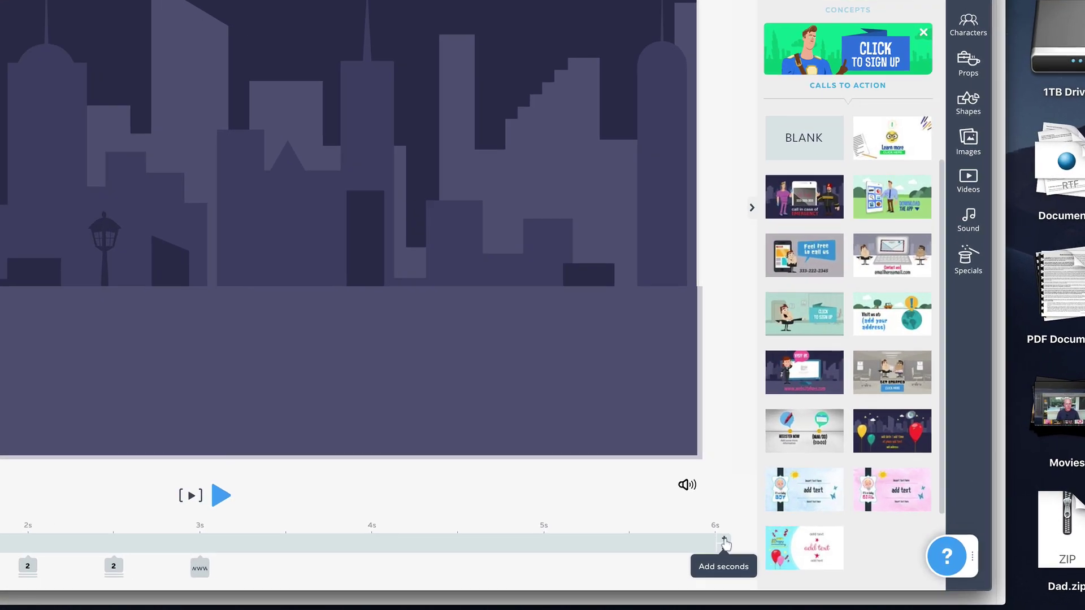
pyautogui.click(819, 531)
pyautogui.click(724, 540)
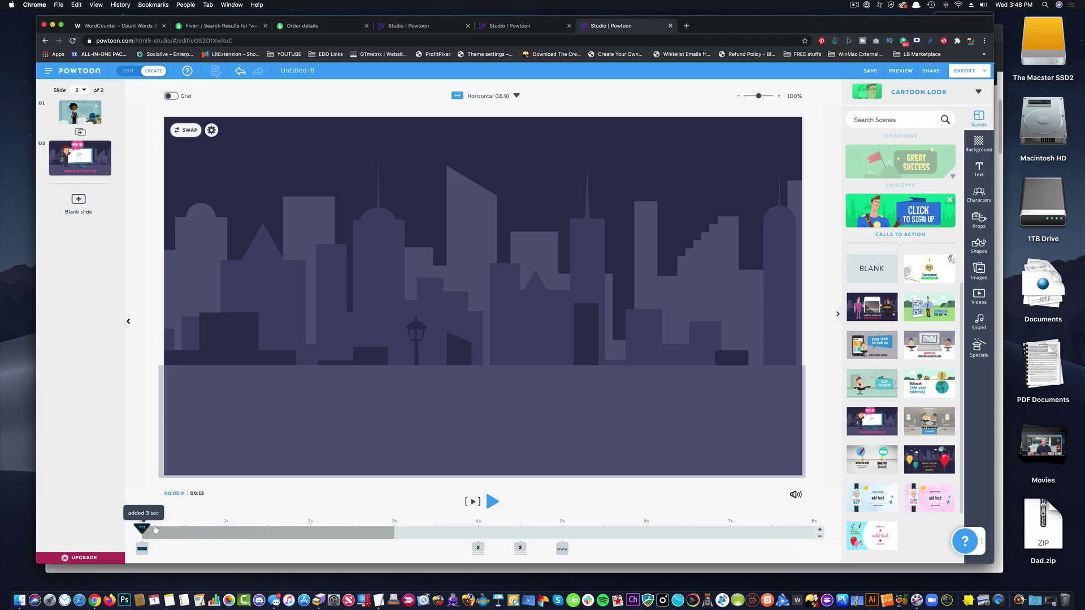
# At 4 seconds on slide 2, swap the woman beside the screen for the first The Office - Free man in the Hello pose
pyautogui.moveTo(142, 528); pyautogui.dragTo(480, 529)
pyautogui.click(345, 283)
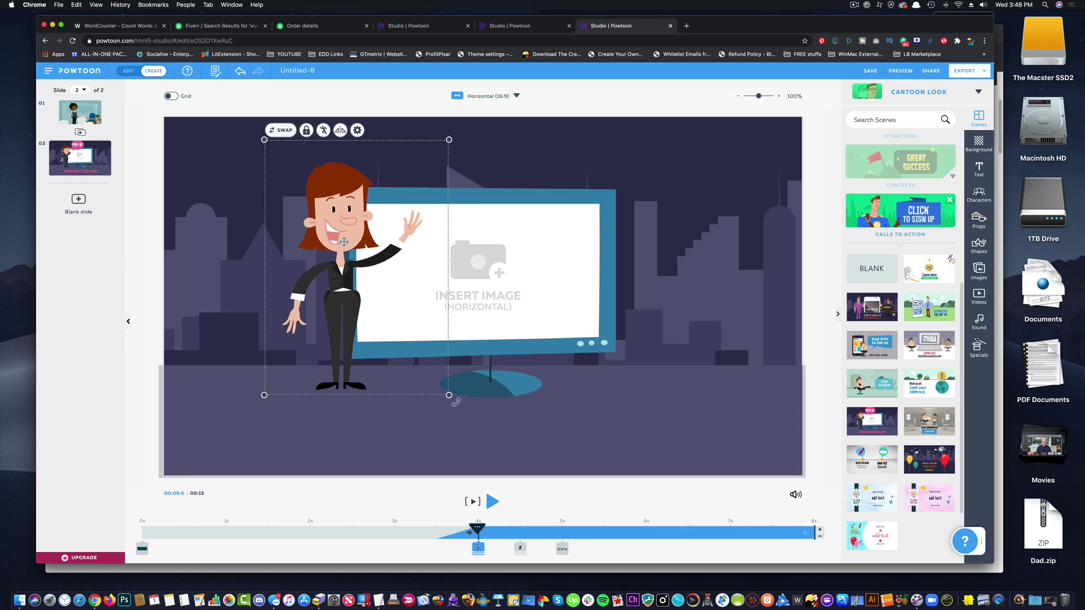
pyautogui.click(285, 131)
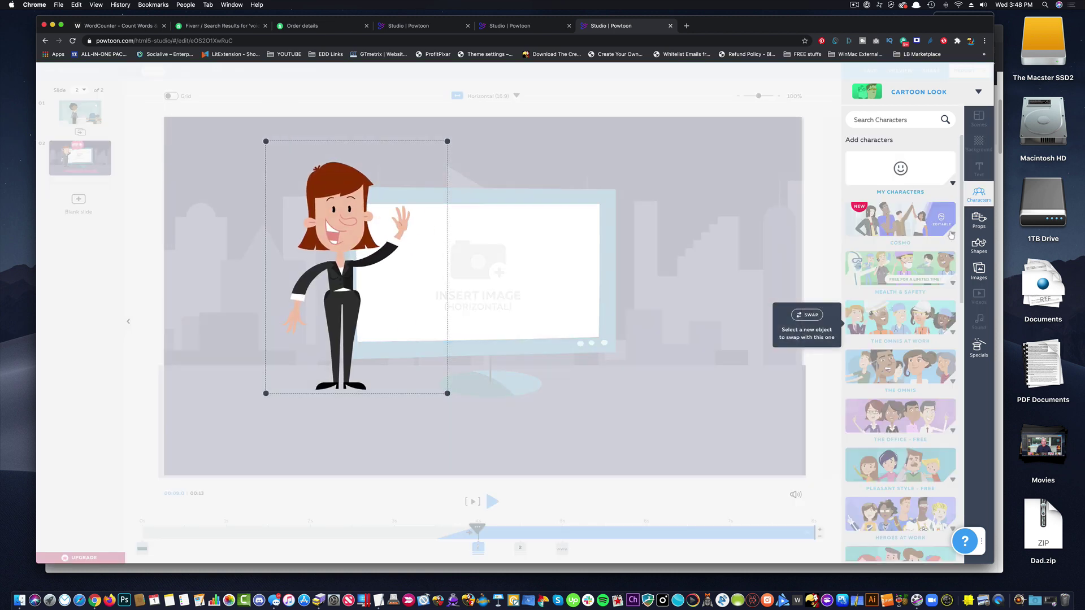
pyautogui.click(983, 195)
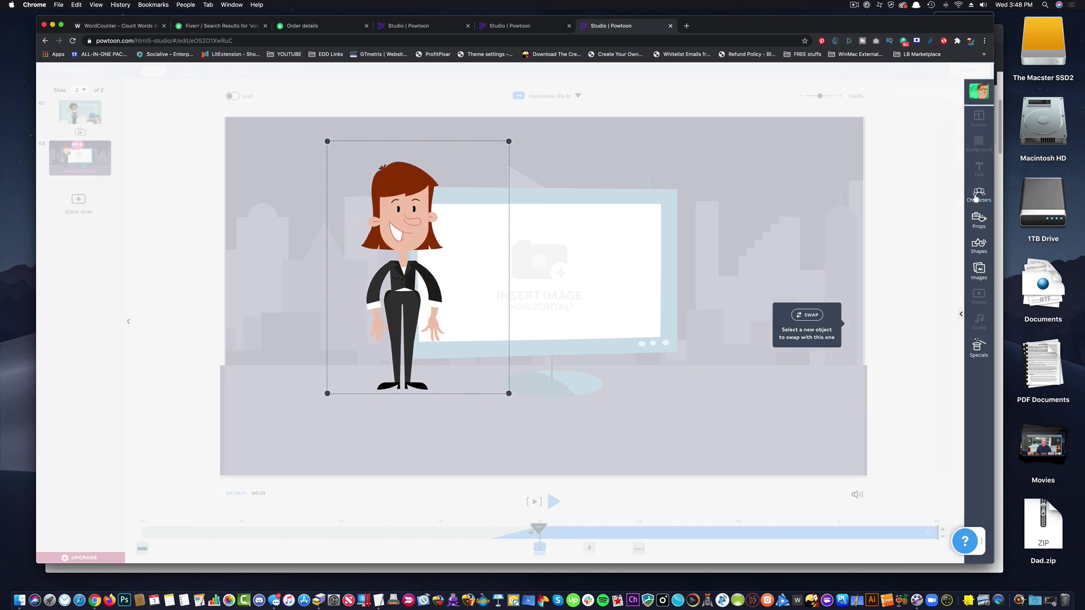
pyautogui.click(977, 197)
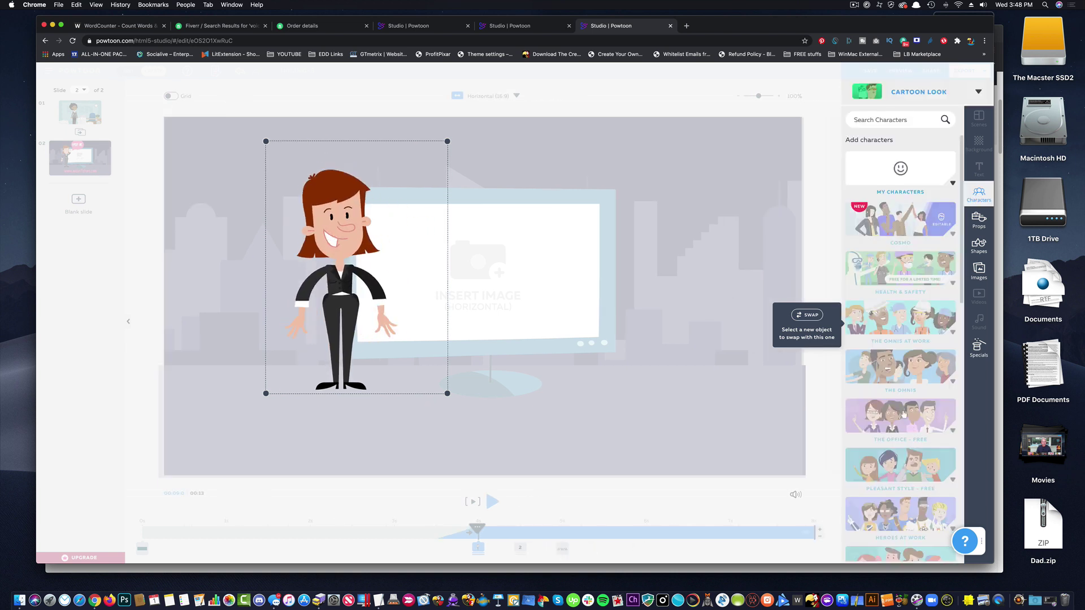
pyautogui.click(900, 417)
pyautogui.moveTo(858, 206)
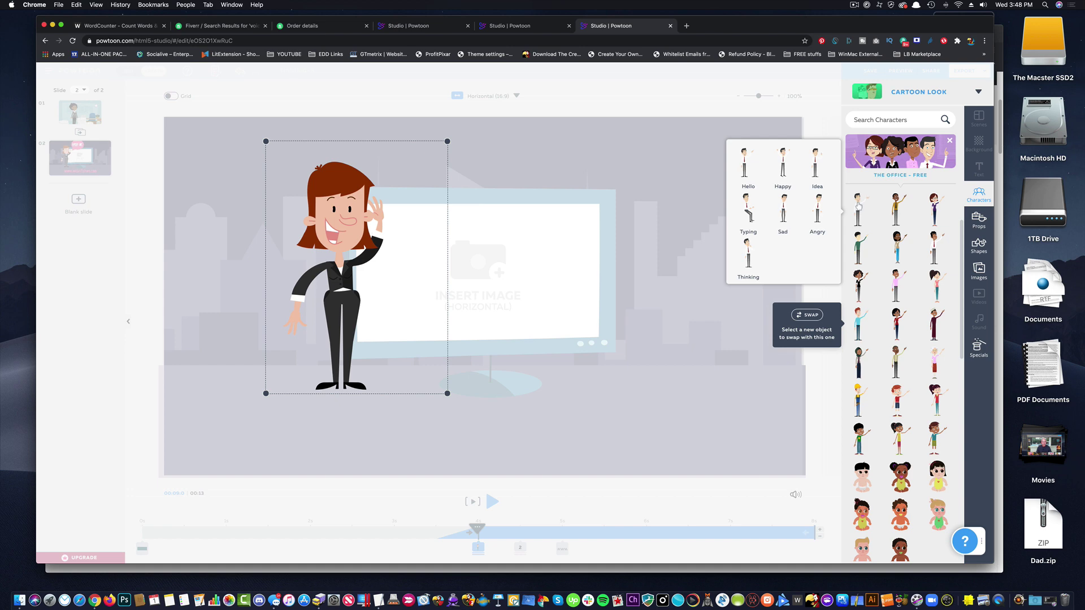
pyautogui.click(747, 164)
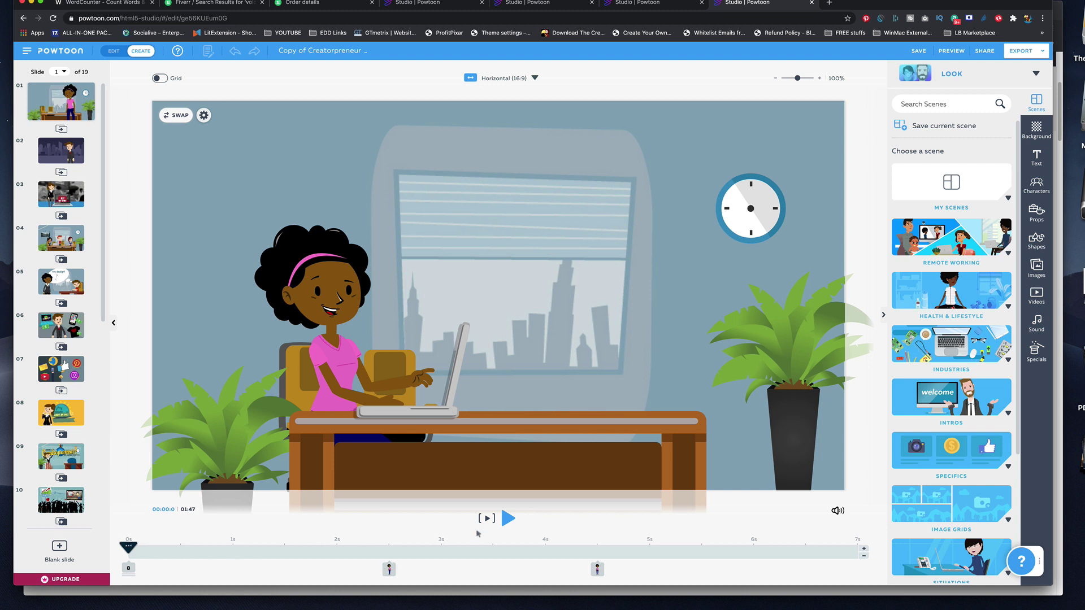
# Review the Copy of Creatorpreneur project by playing it from slide 1, viewing slides 5 and 16, and playing slide 19
pyautogui.click(508, 520)
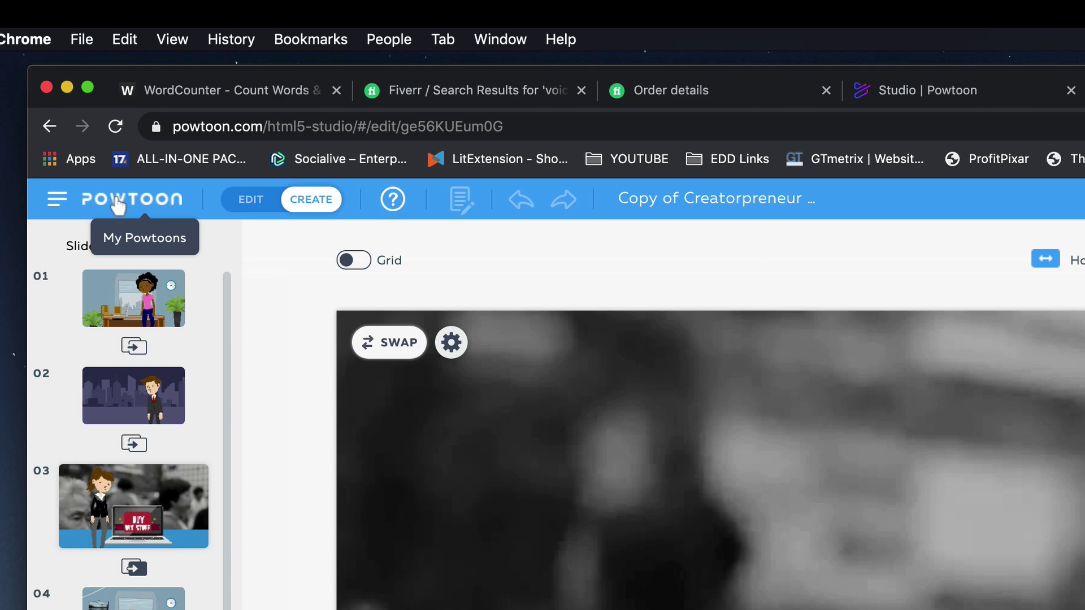
pyautogui.click(80, 278)
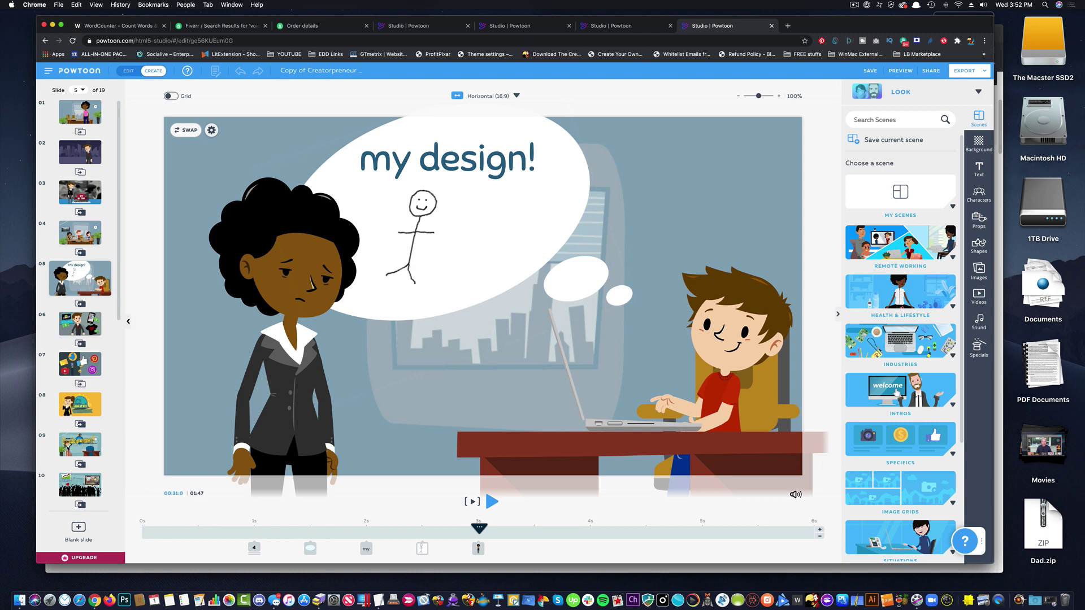
pyautogui.scroll(-6, 74, 369)
pyautogui.click(74, 369)
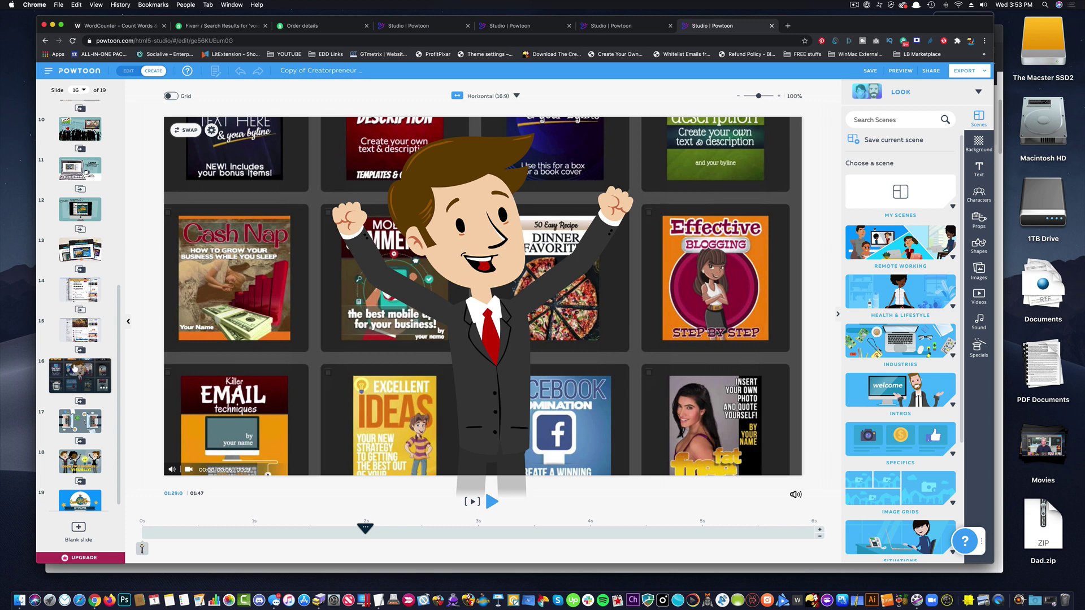
pyautogui.click(492, 501)
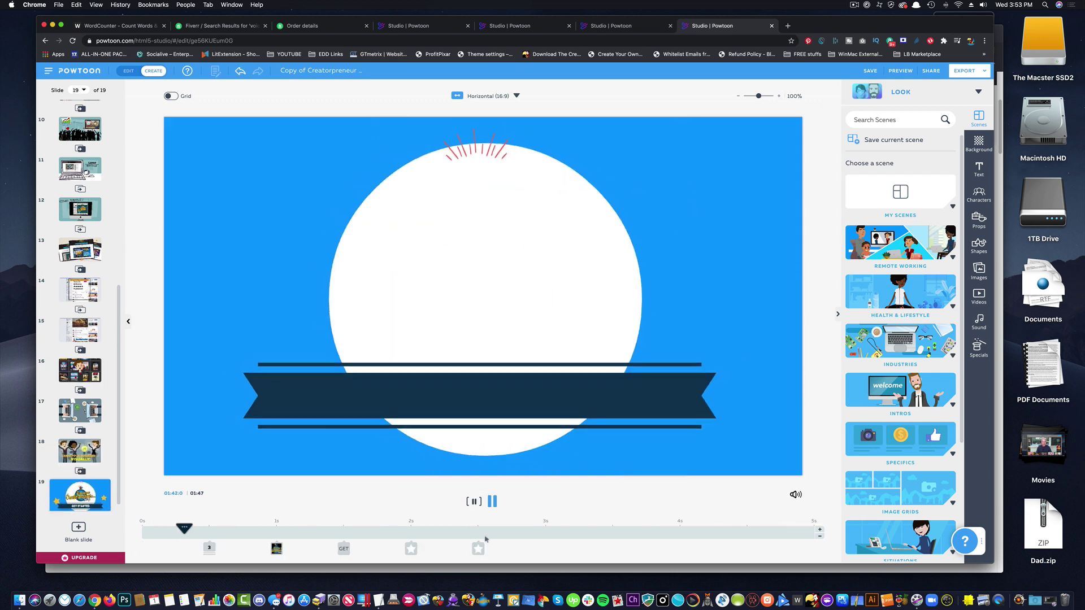